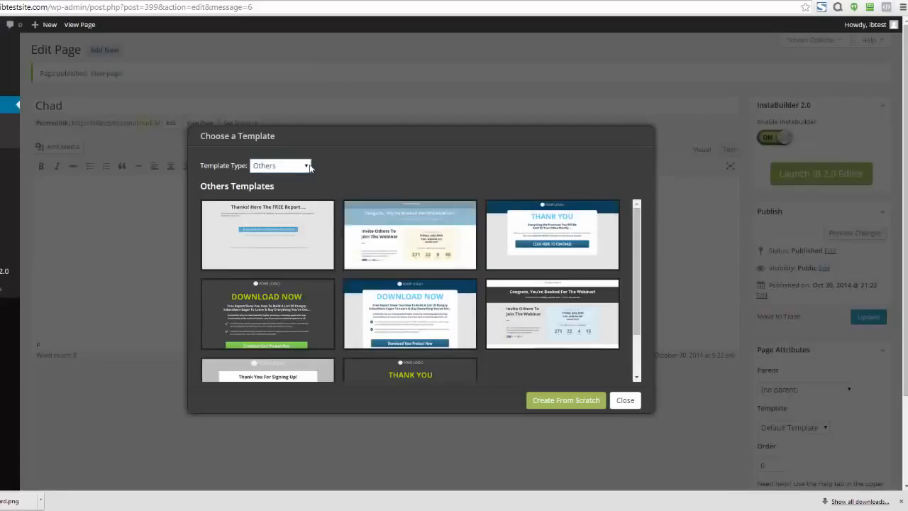
- Filter the templates to Sales Page and choose the dark red one with the "Your Fancy Headline Goes Here..." headline
{"action": "left_click", "coordinate": [292, 166]}
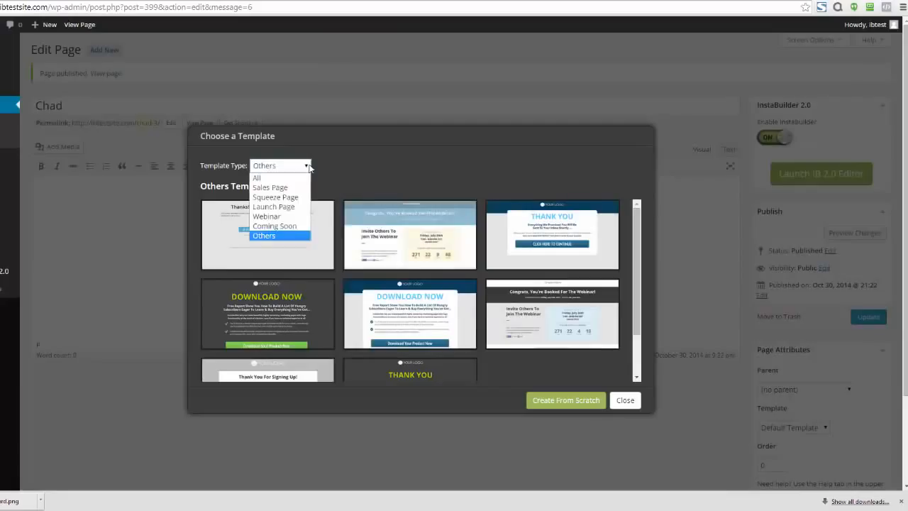
{"action": "left_click", "coordinate": [277, 188]}
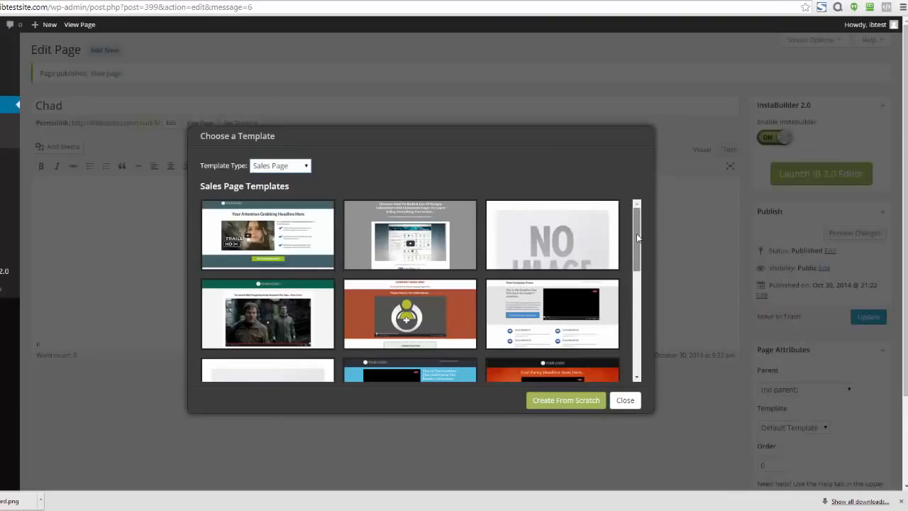
{"action": "left_click_drag", "start_coordinate": [637, 236], "coordinate": [636, 317]}
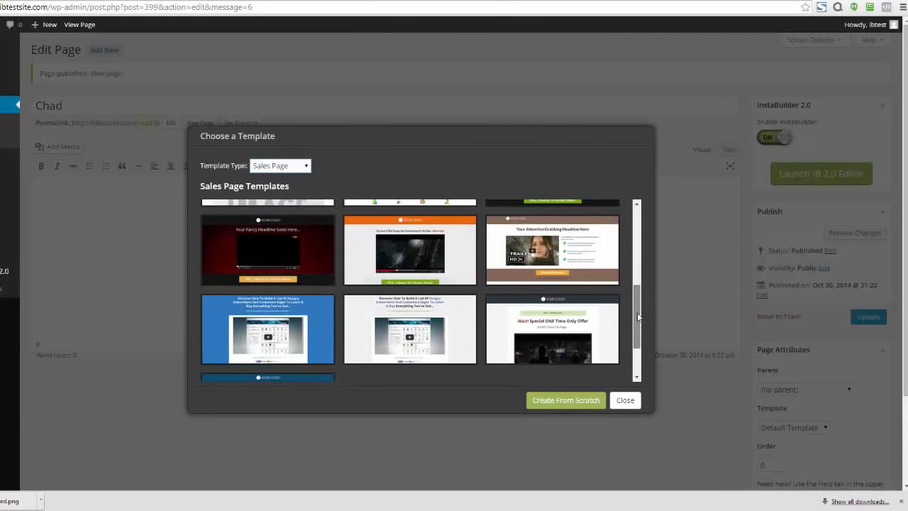
{"action": "mouse_move", "coordinate": [274, 254]}
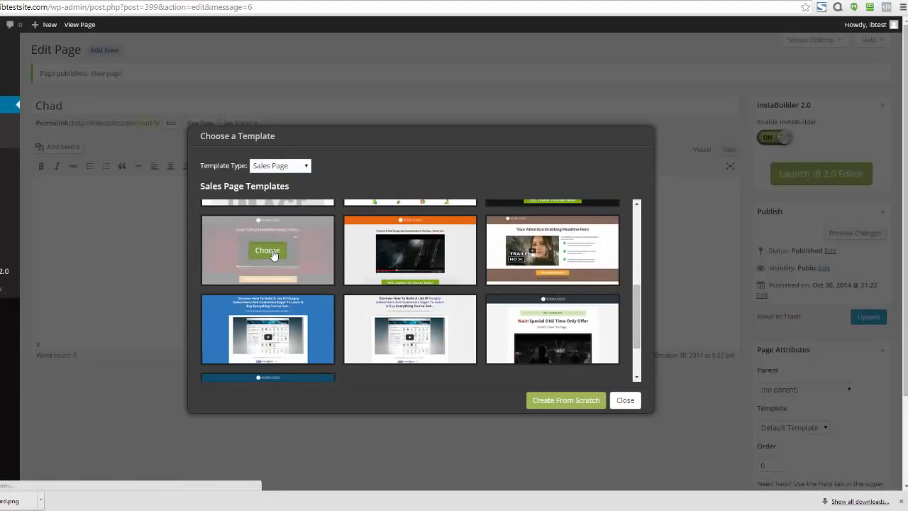
{"action": "left_click", "coordinate": [267, 250]}
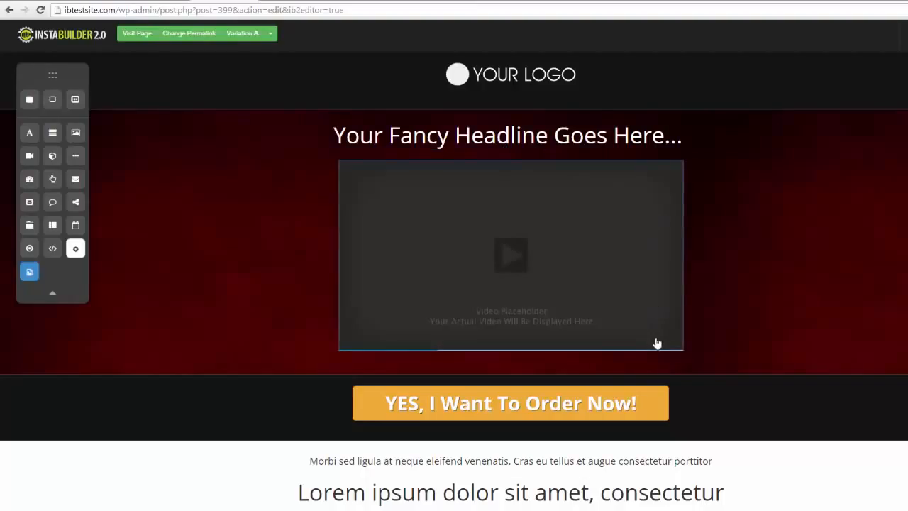
- View the video placeholder's settings and close them
{"action": "left_click", "coordinate": [640, 363]}
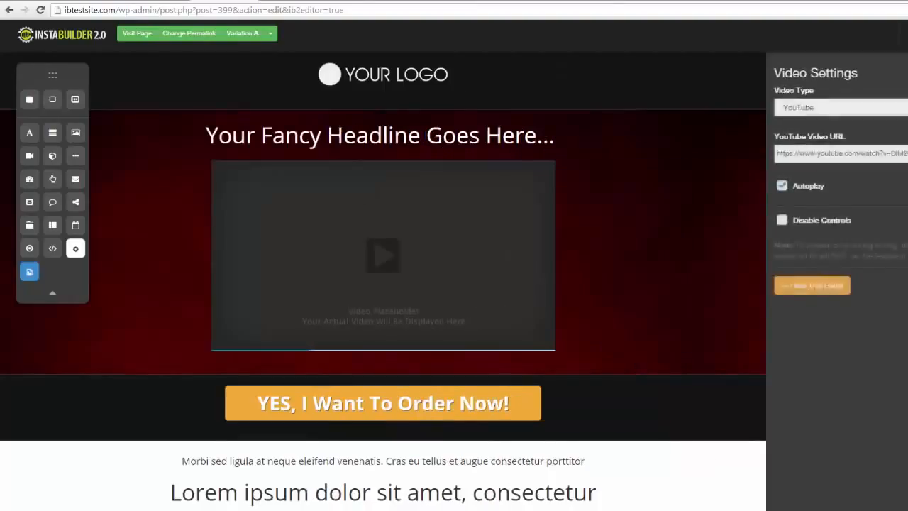
{"action": "left_click", "coordinate": [811, 284]}
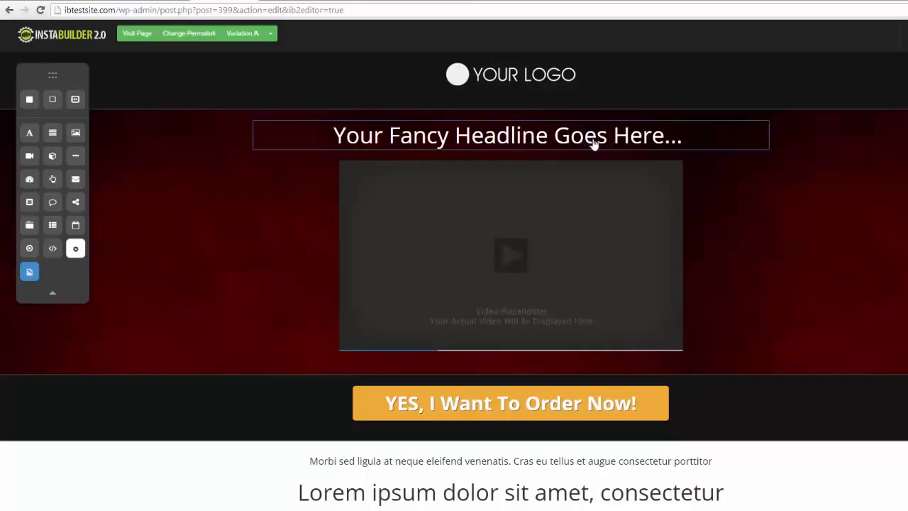
- Replace the headline text above the video with "Do Change It On The Fly!"
{"action": "mouse_move", "coordinate": [636, 143]}
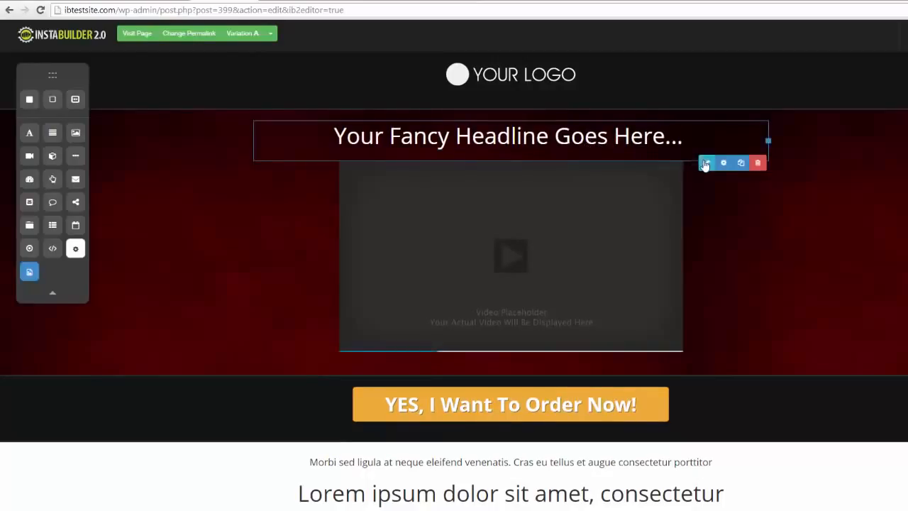
{"action": "left_click", "coordinate": [705, 164]}
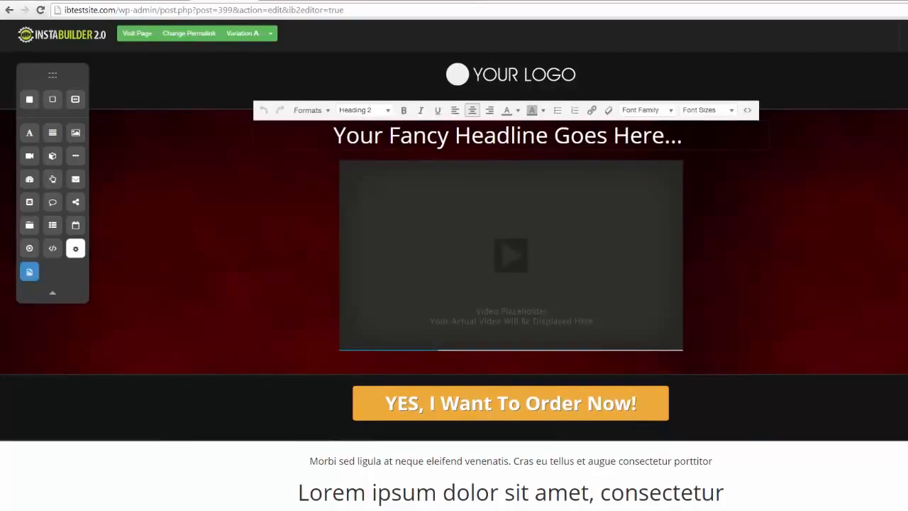
{"action": "left_click_drag", "start_coordinate": [688, 135], "coordinate": [333, 136]}
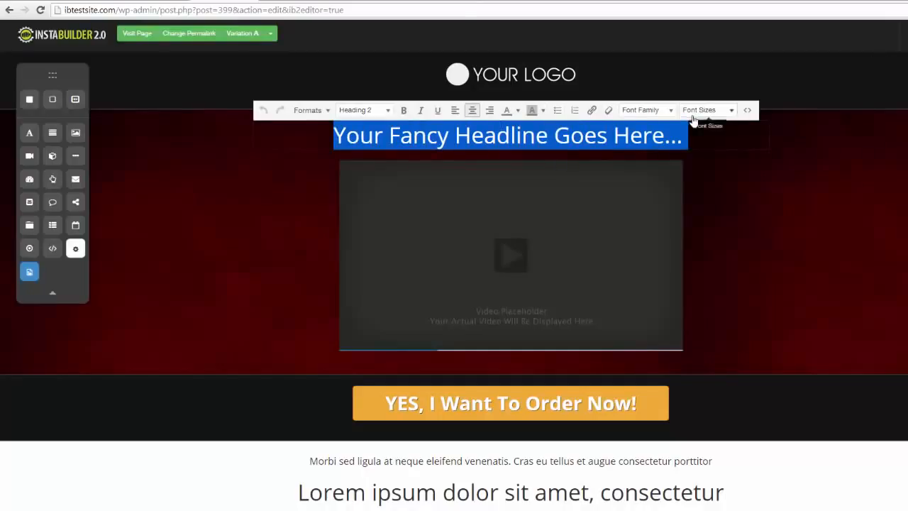
{"action": "type", "text": "Do Chan"}
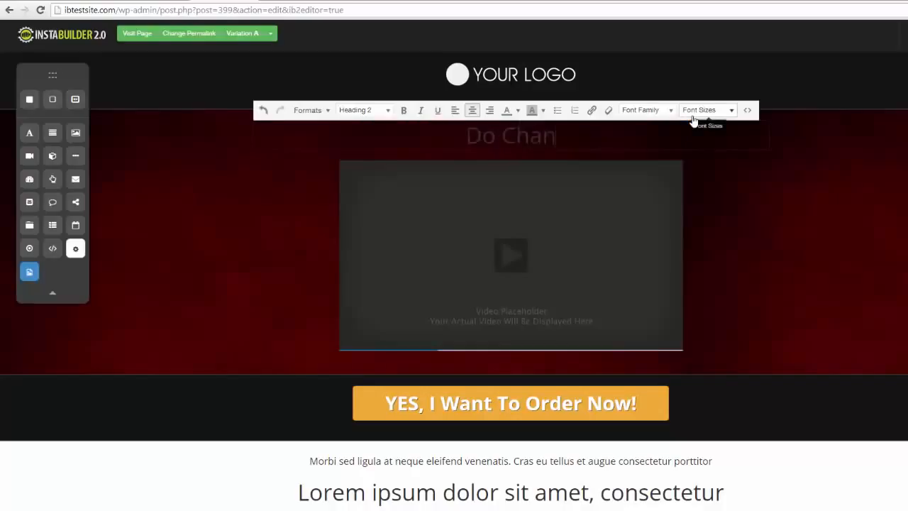
{"action": "type", "text": "ge It On The Fly!"}
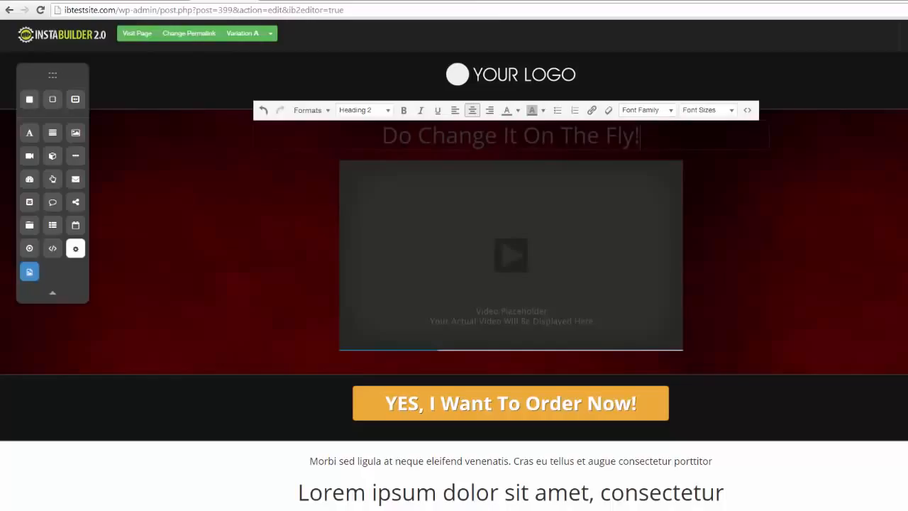
- Color the whole headline white and move it below the video placeholder
{"action": "left_click_drag", "start_coordinate": [640, 136], "coordinate": [383, 132]}
{"action": "left_click", "coordinate": [517, 110]}
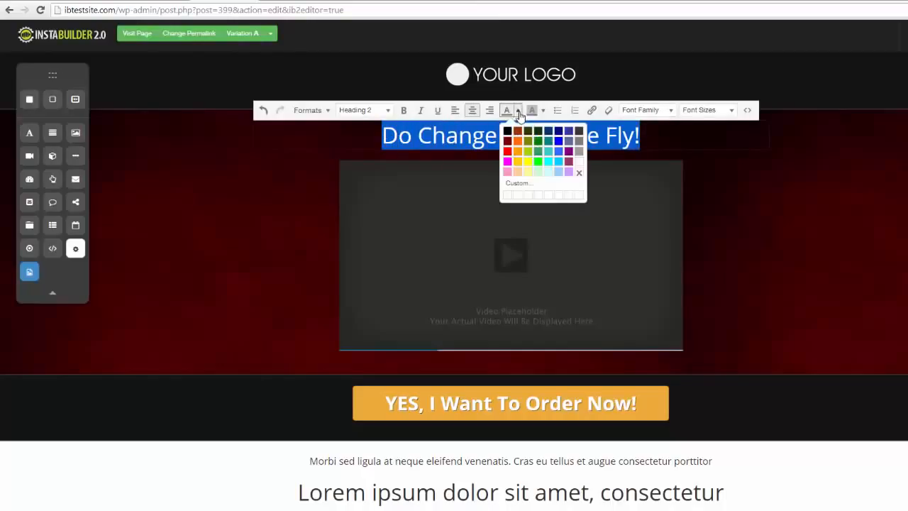
{"action": "left_click", "coordinate": [578, 162]}
{"action": "left_click", "coordinate": [878, 217]}
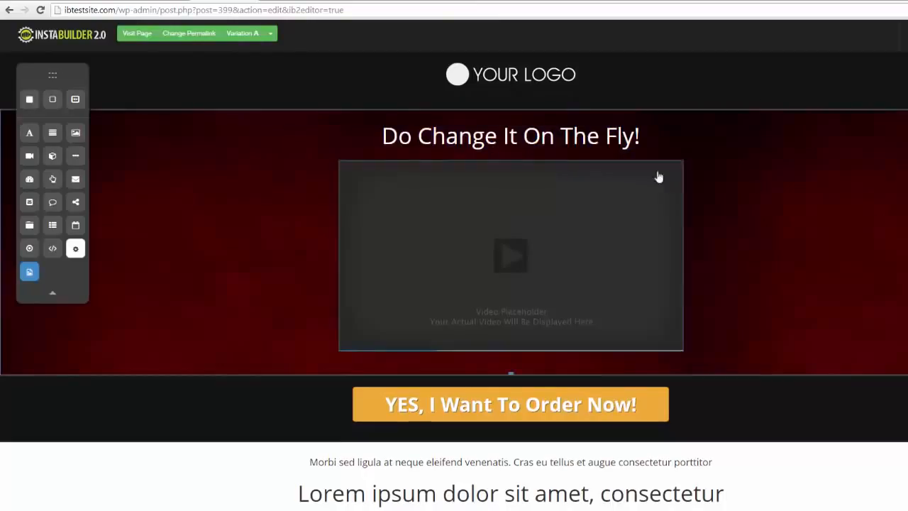
{"action": "left_click_drag", "start_coordinate": [648, 133], "coordinate": [766, 312]}
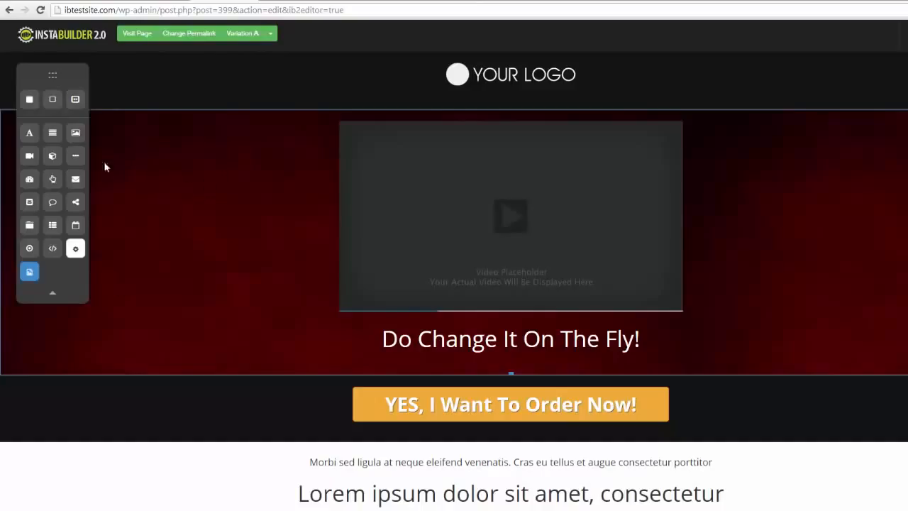
- Add a title element and a text paragraph element above the video in the red section
{"action": "left_click_drag", "start_coordinate": [34, 139], "coordinate": [433, 142]}
{"action": "left_click_drag", "start_coordinate": [57, 140], "coordinate": [421, 165]}
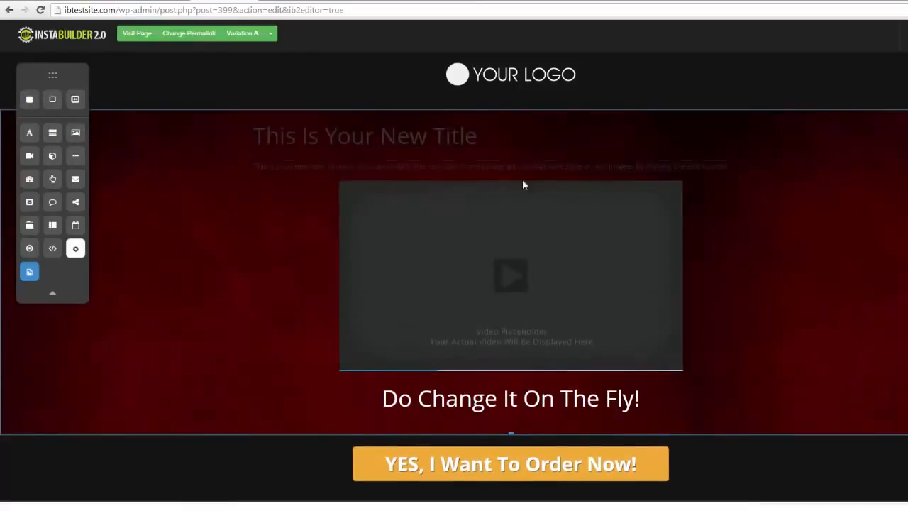
- Add an image placeholder between the new paragraph and the video and view its image settings
{"action": "left_click_drag", "start_coordinate": [71, 135], "coordinate": [450, 216]}
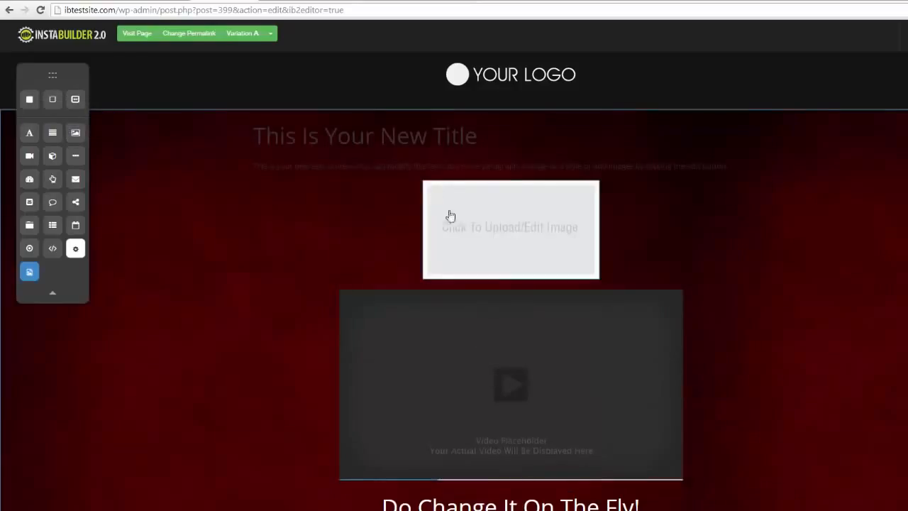
{"action": "left_click", "coordinate": [523, 229]}
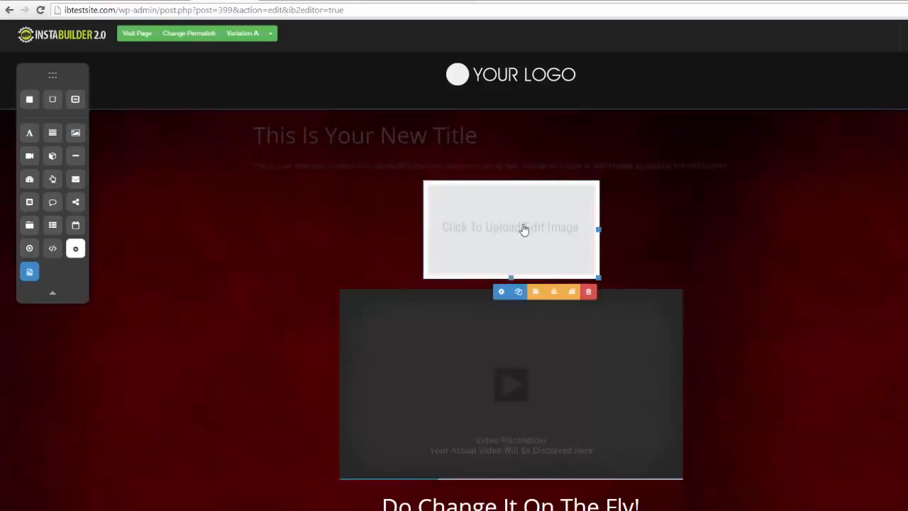
{"action": "left_click", "coordinate": [500, 292]}
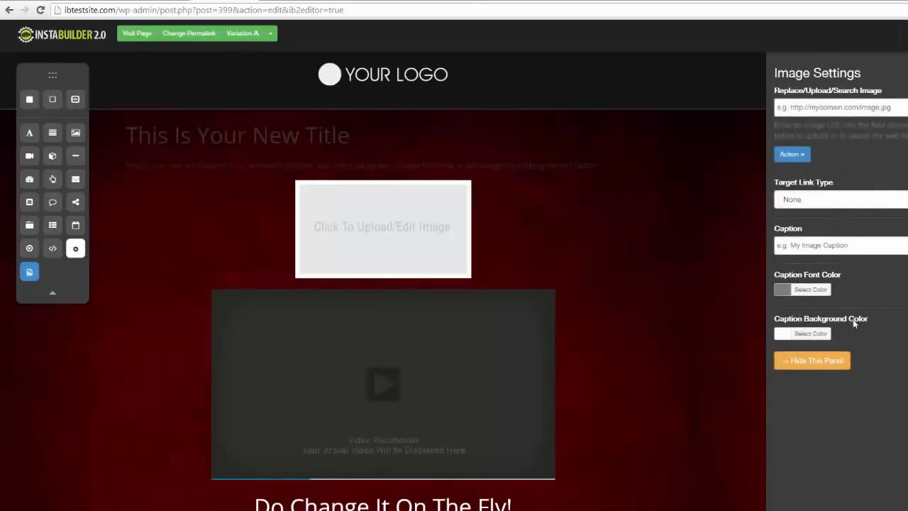
{"action": "left_click", "coordinate": [812, 360]}
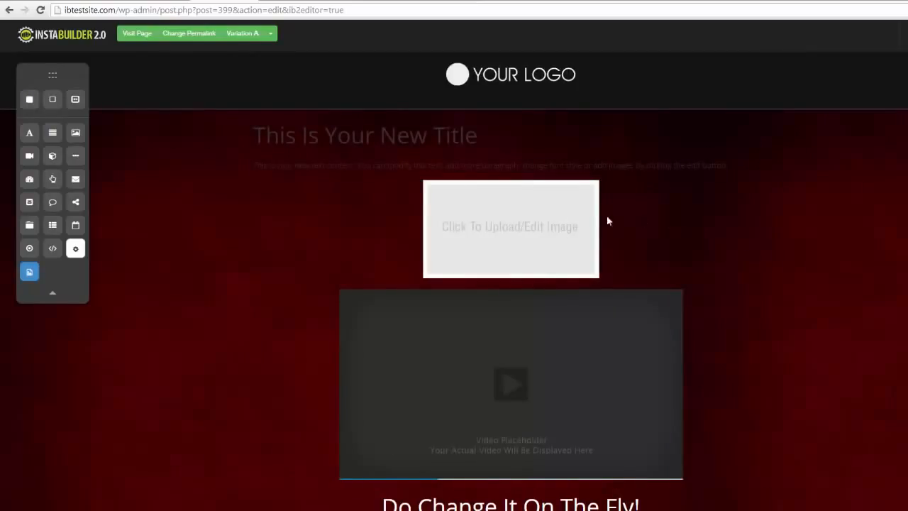
- Delete the image placeholder above the video
{"action": "mouse_move", "coordinate": [586, 227]}
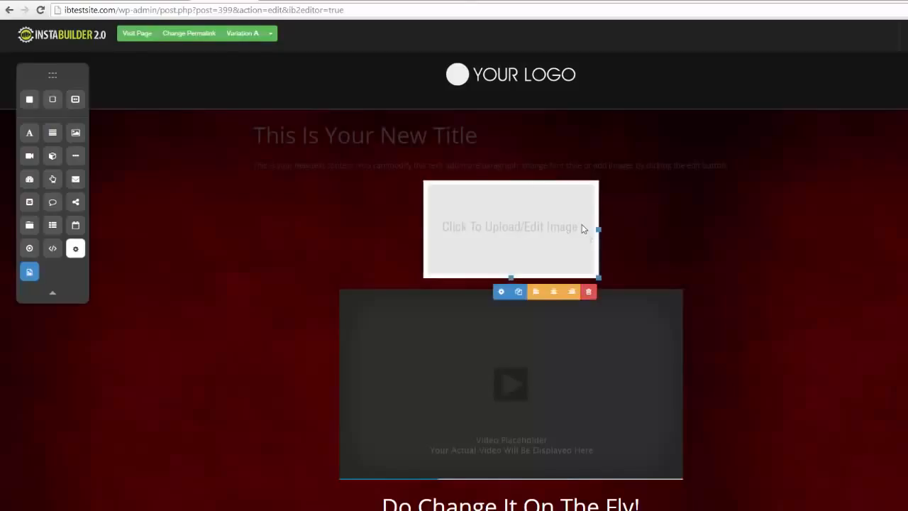
{"action": "left_click", "coordinate": [588, 293]}
{"action": "left_click", "coordinate": [540, 79]}
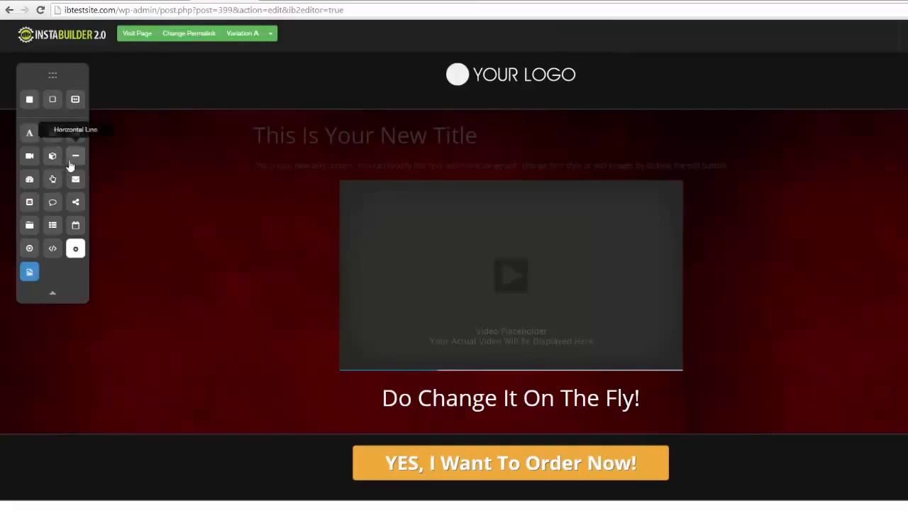
- Add a countdown between the new title and its paragraph, and open its design settings after checking the setup options
{"action": "left_click_drag", "start_coordinate": [31, 181], "coordinate": [475, 158]}
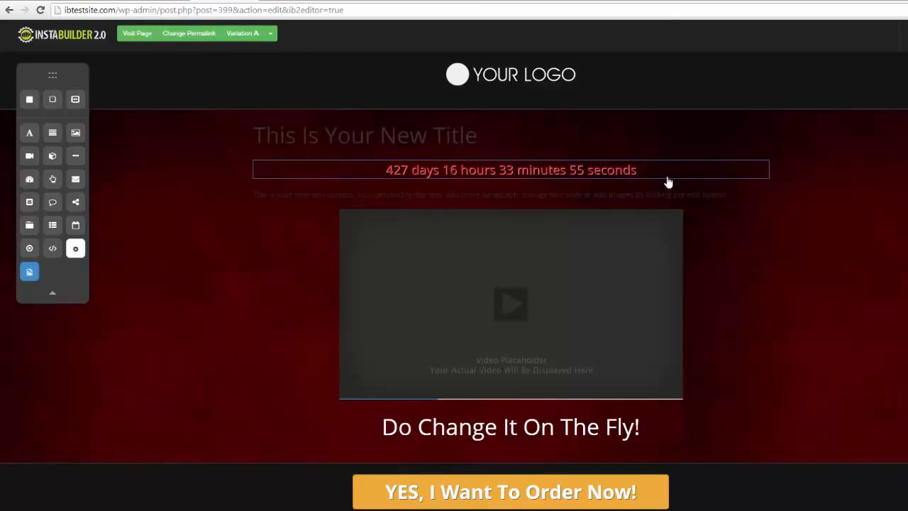
{"action": "left_click", "coordinate": [669, 189]}
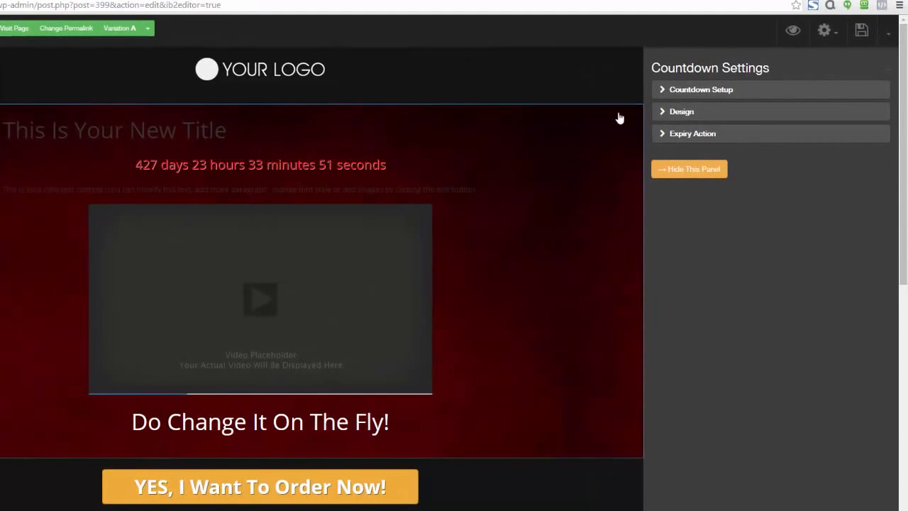
{"action": "left_click", "coordinate": [655, 92]}
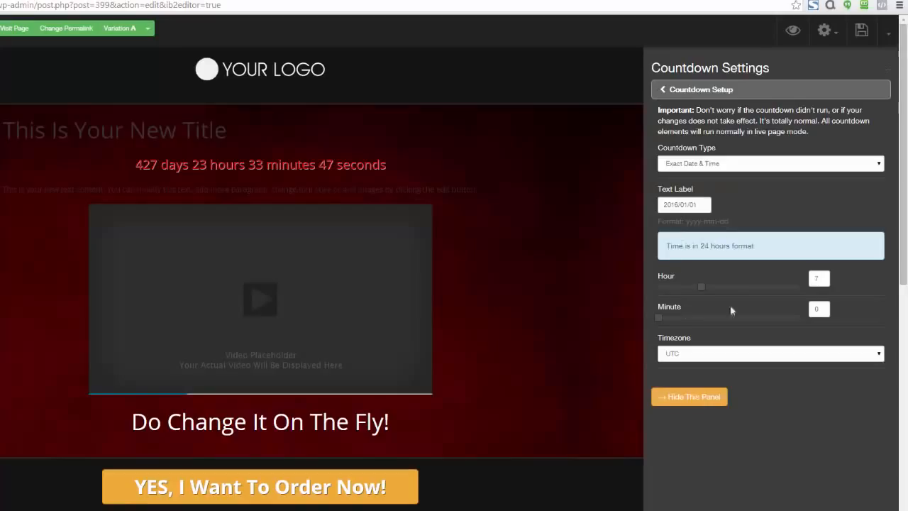
{"action": "left_click", "coordinate": [663, 91]}
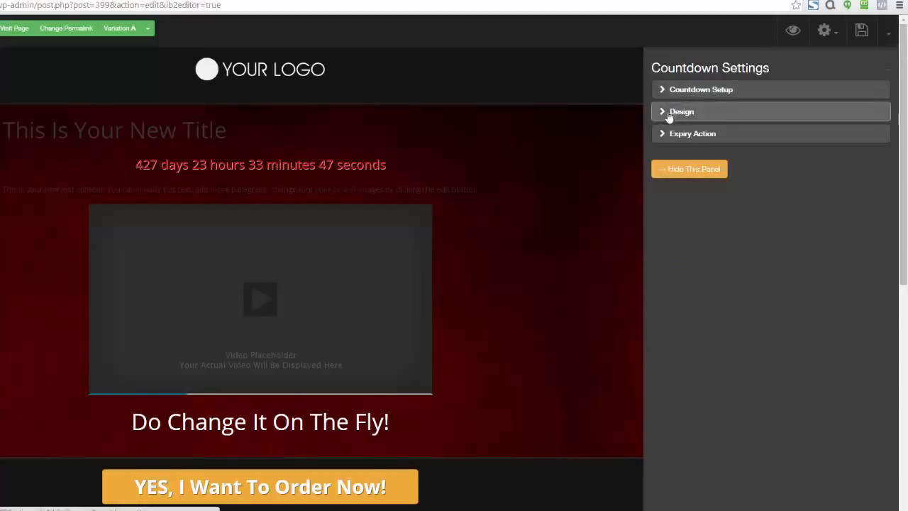
{"action": "left_click", "coordinate": [665, 112]}
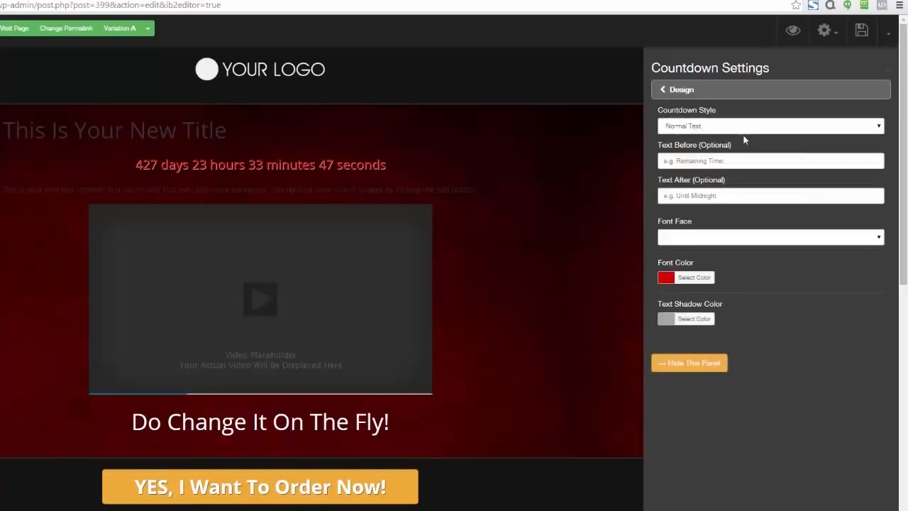
- Try the Fancy Text, Flat Box and Glossy Box styles on the countdown
{"action": "left_click", "coordinate": [877, 127]}
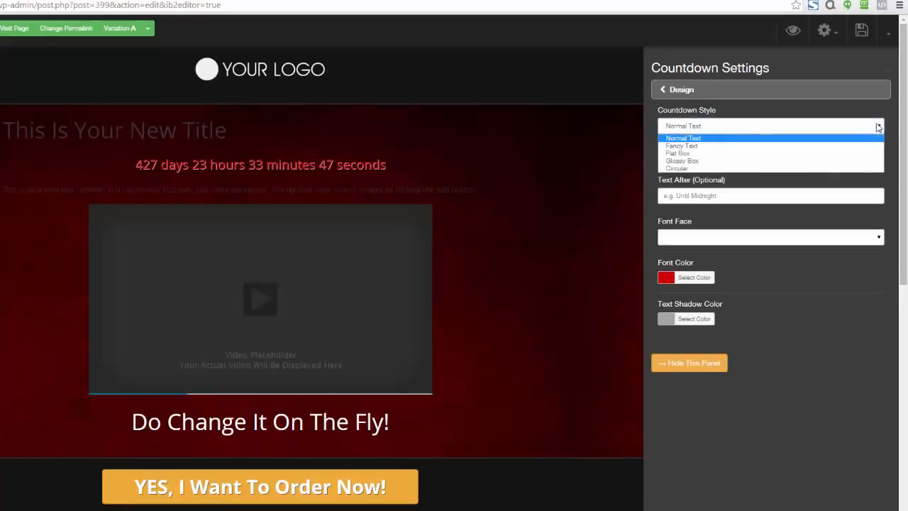
{"action": "left_click", "coordinate": [712, 146]}
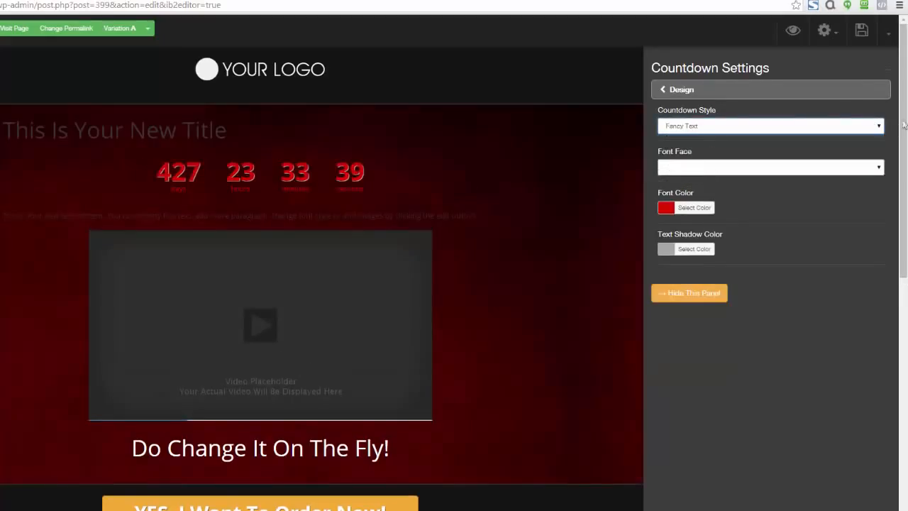
{"action": "left_click", "coordinate": [876, 125]}
{"action": "left_click", "coordinate": [709, 153]}
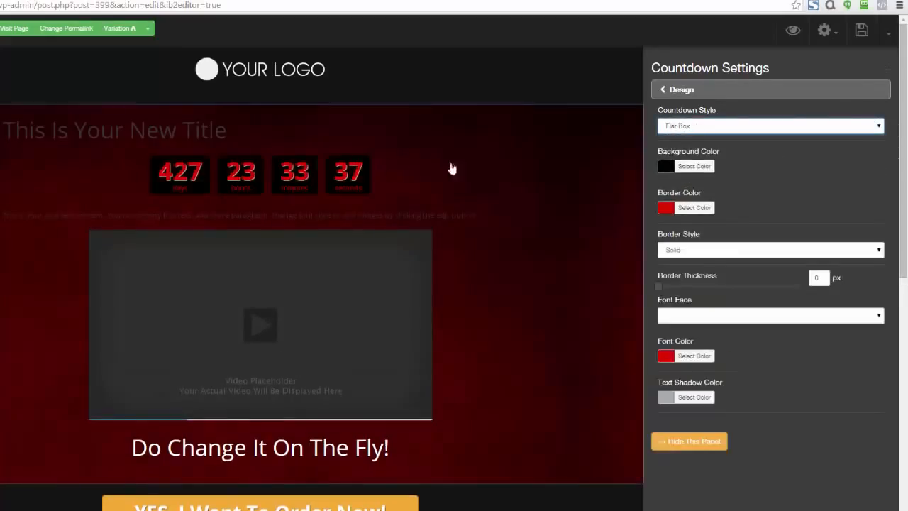
{"action": "left_click", "coordinate": [880, 126]}
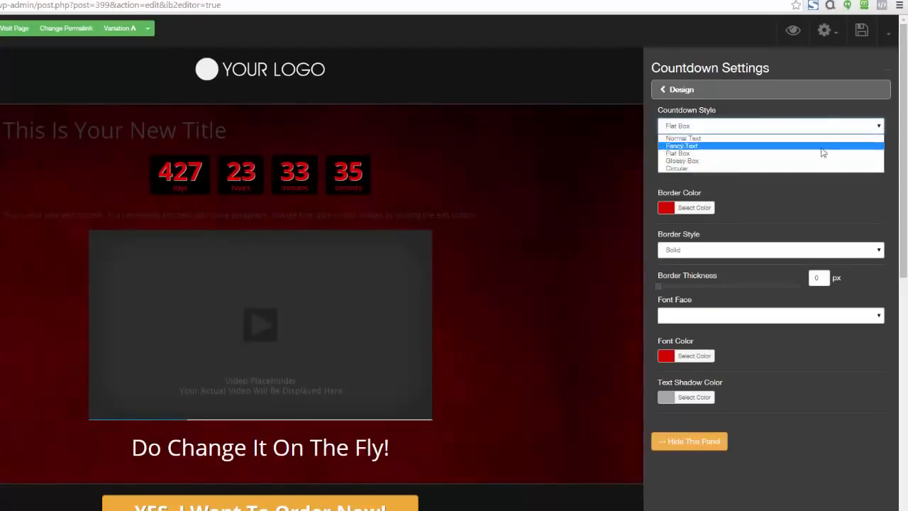
{"action": "left_click", "coordinate": [805, 161]}
- Set the countdown style to Circular and its font color to the near-white #f9f9f9
{"action": "left_click", "coordinate": [878, 126]}
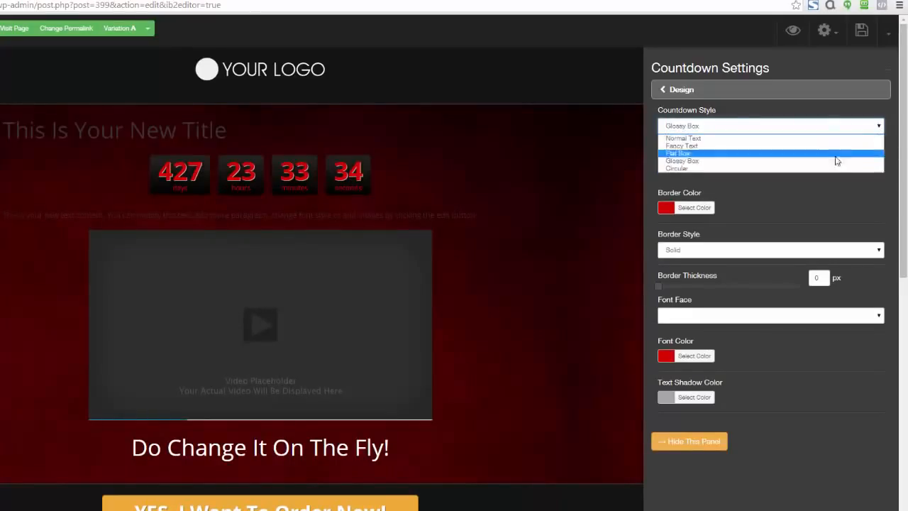
{"action": "left_click", "coordinate": [828, 169]}
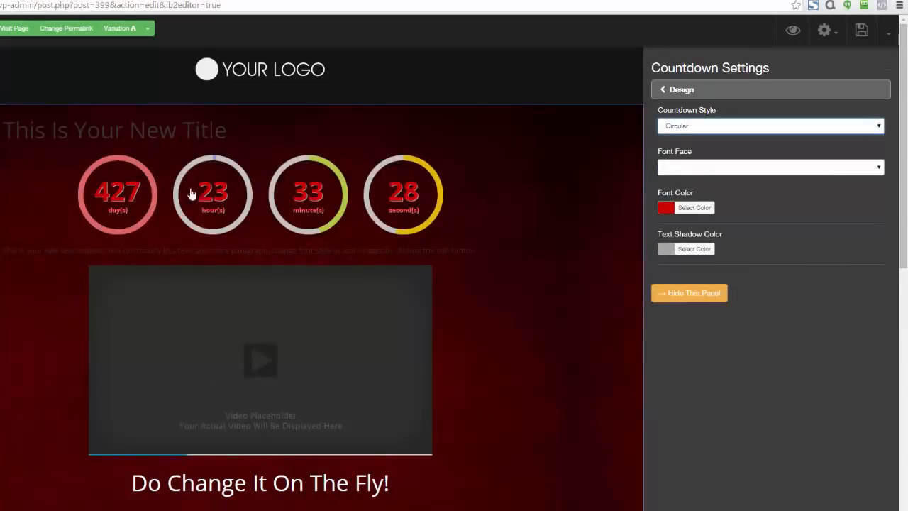
{"action": "left_click", "coordinate": [665, 207]}
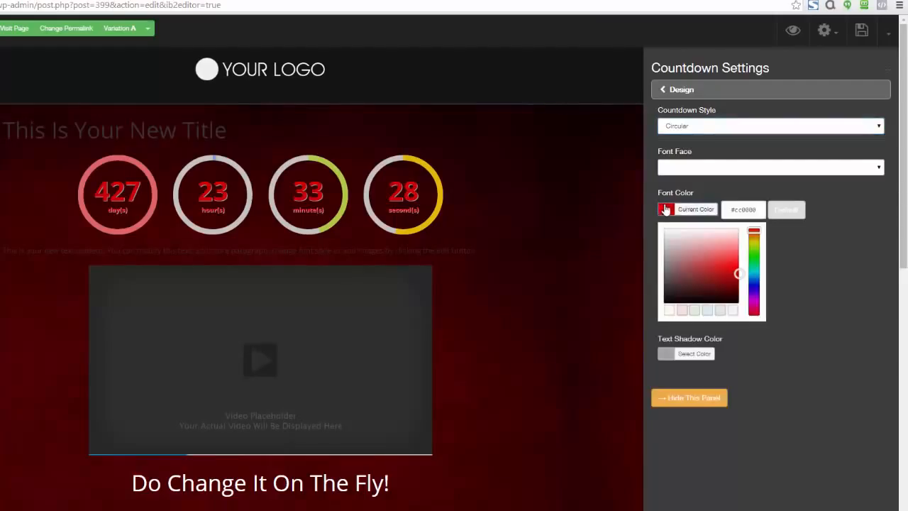
{"action": "left_click", "coordinate": [663, 232]}
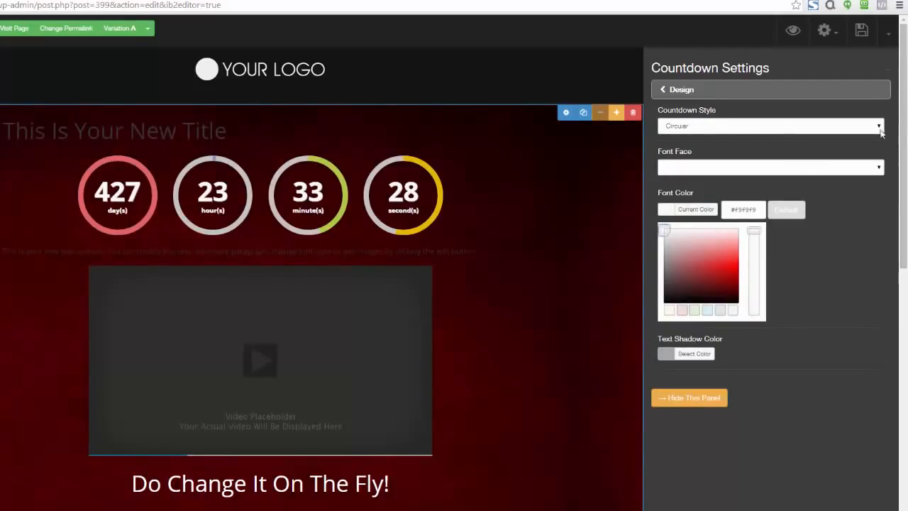
- Set the countdown style to Flat Box and give it a very dark red background color
{"action": "left_click", "coordinate": [858, 128]}
{"action": "left_click", "coordinate": [773, 154]}
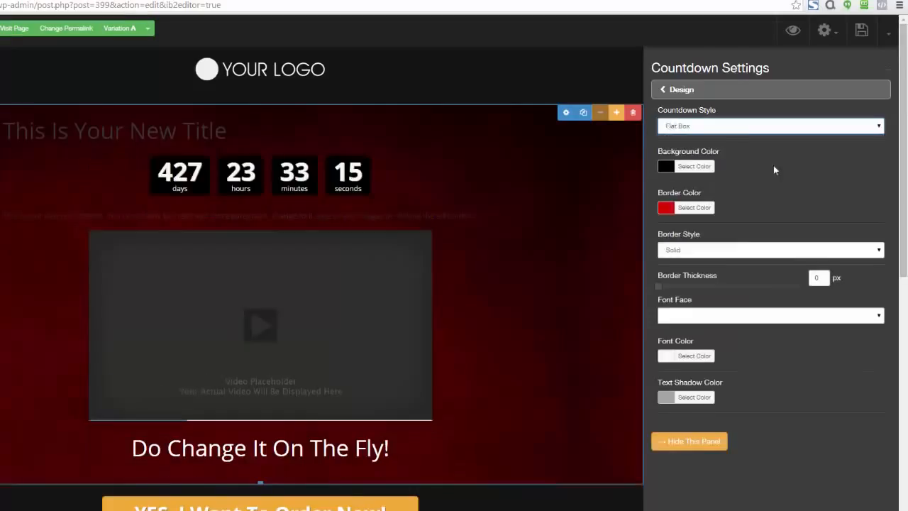
{"action": "left_click", "coordinate": [668, 169]}
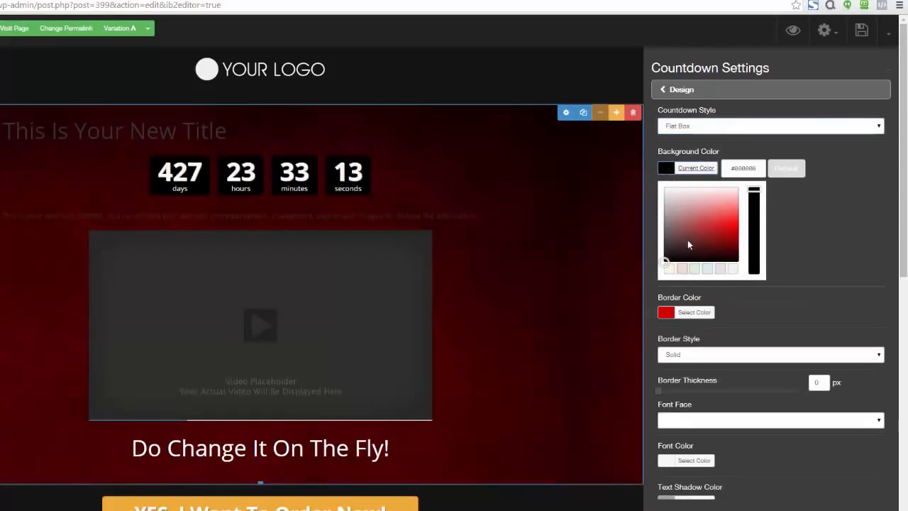
{"action": "left_click_drag", "start_coordinate": [687, 240], "coordinate": [737, 273]}
{"action": "left_click", "coordinate": [839, 250]}
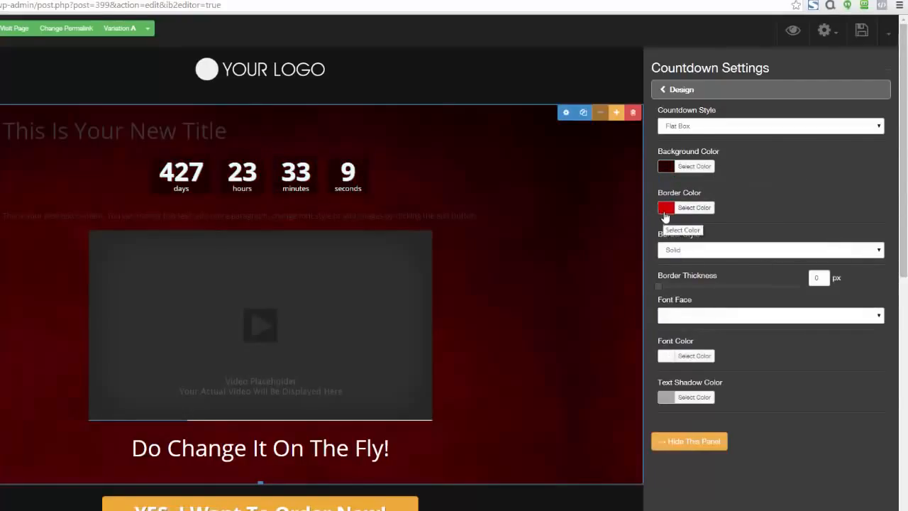
- Review the action types offered for when the countdown expires
{"action": "left_click", "coordinate": [662, 93]}
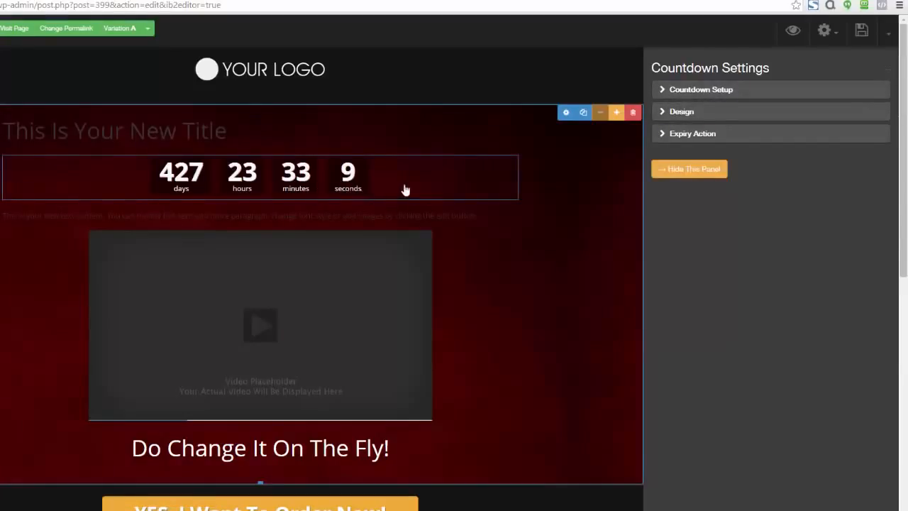
{"action": "left_click", "coordinate": [658, 136]}
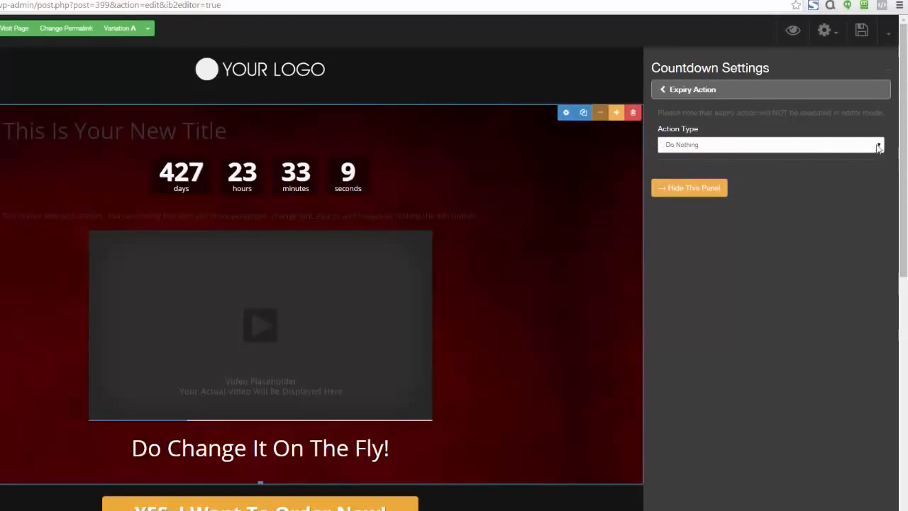
{"action": "left_click", "coordinate": [878, 147]}
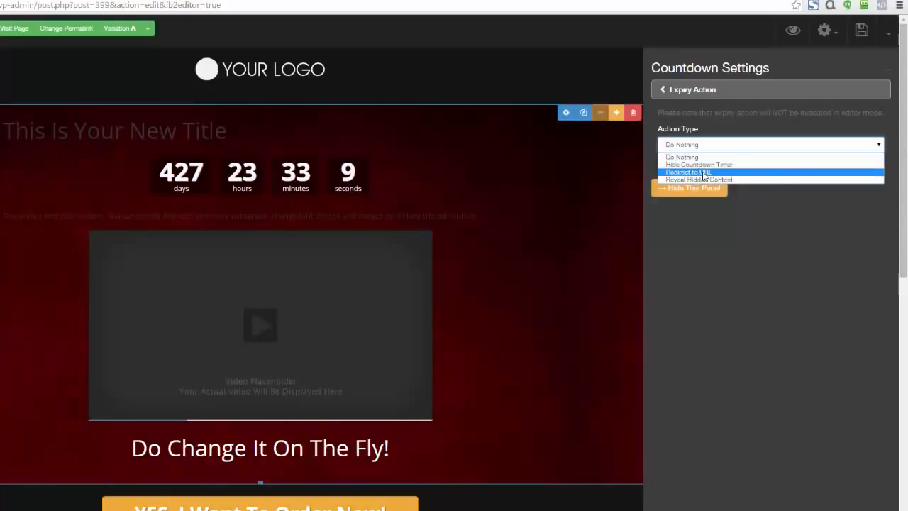
{"action": "left_click", "coordinate": [741, 217]}
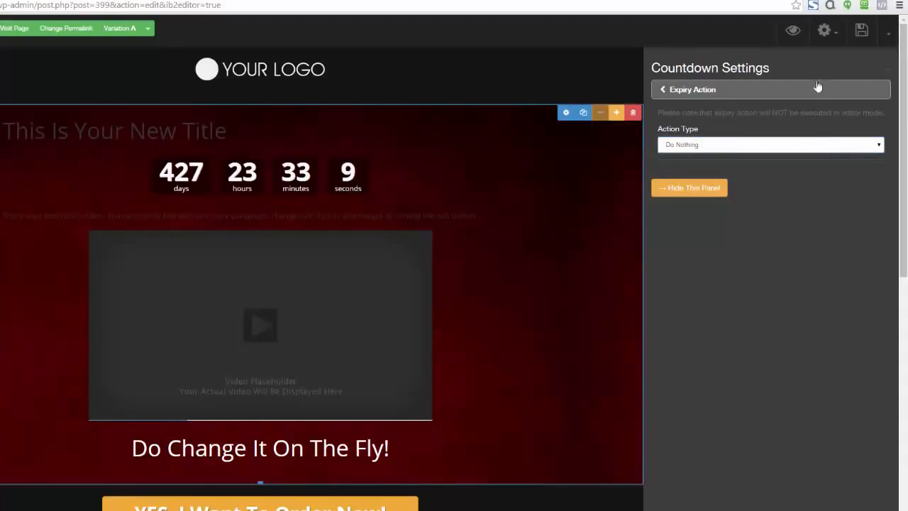
- Close the countdown settings and delete the countdown from the page
{"action": "left_click", "coordinate": [884, 76]}
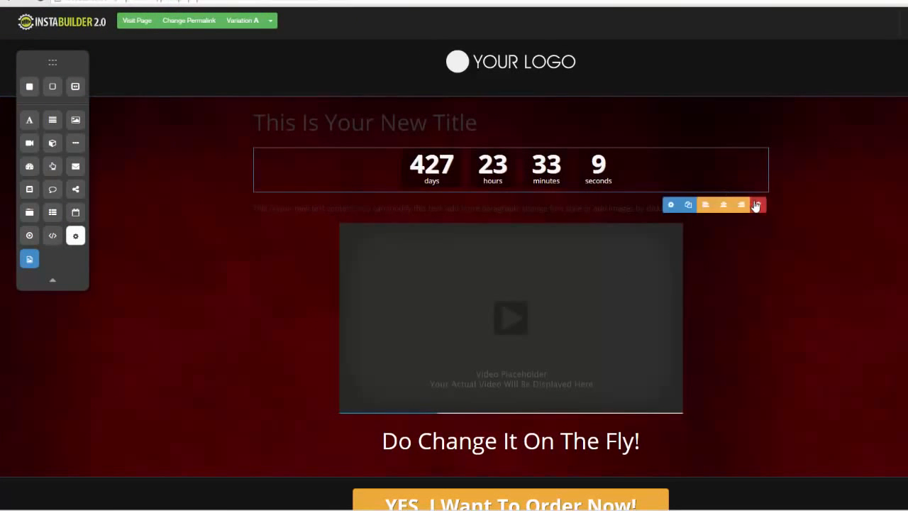
{"action": "left_click", "coordinate": [756, 205]}
{"action": "left_click", "coordinate": [537, 64]}
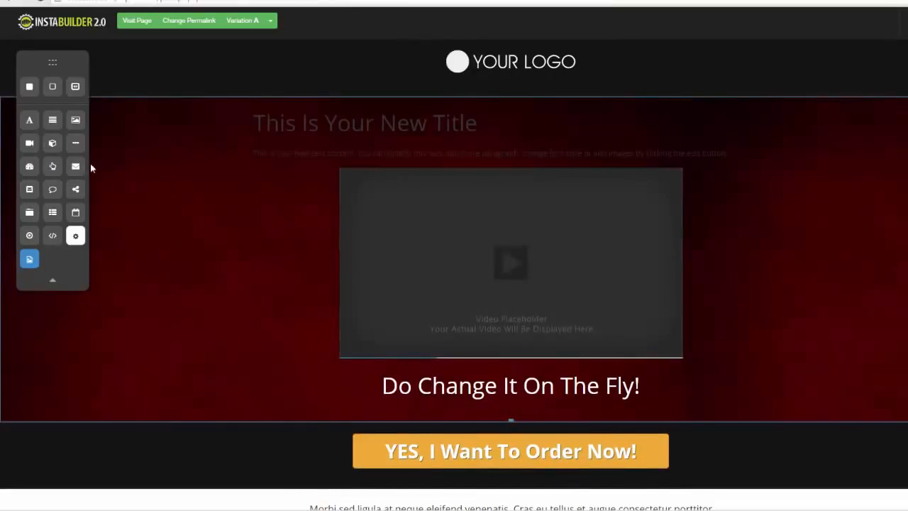
- Add a button between the new title and its paragraph, and look over its text settings
{"action": "left_click_drag", "start_coordinate": [53, 167], "coordinate": [446, 163]}
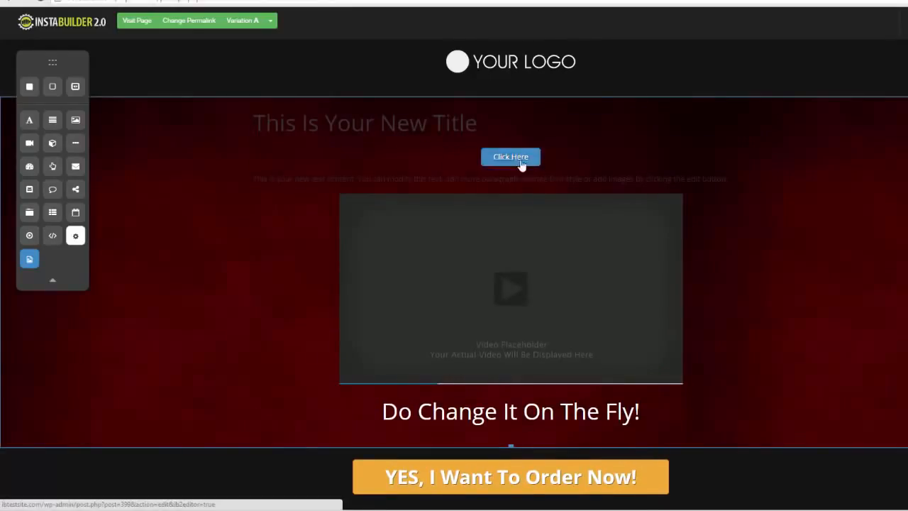
{"action": "mouse_move", "coordinate": [514, 175]}
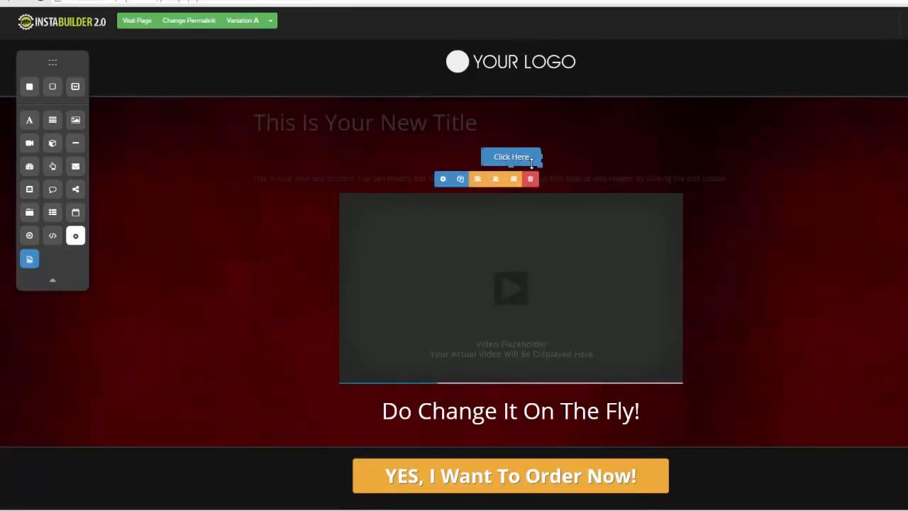
{"action": "left_click", "coordinate": [442, 179]}
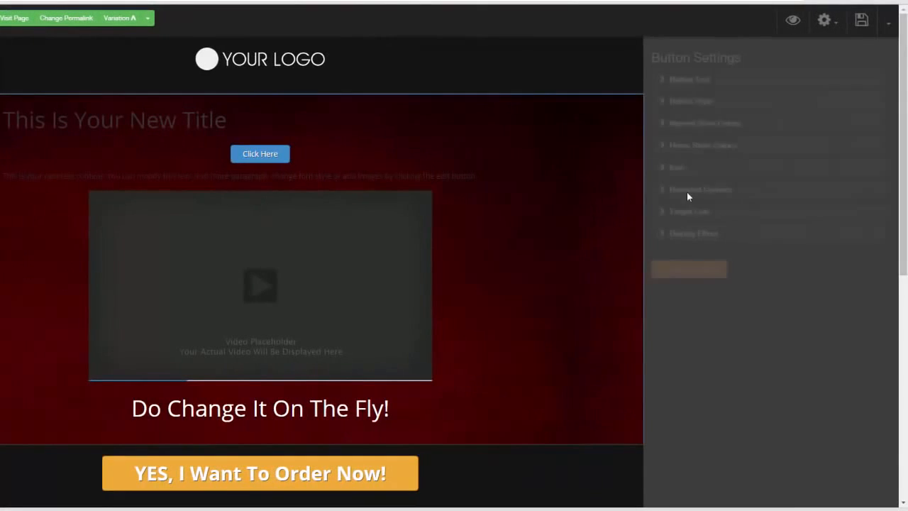
{"action": "left_click", "coordinate": [667, 84]}
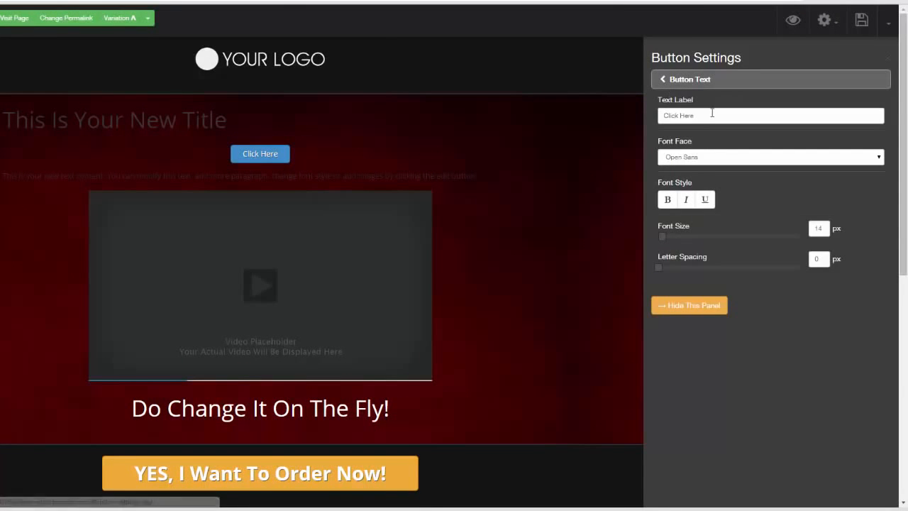
{"action": "left_click_drag", "start_coordinate": [712, 114], "coordinate": [645, 120]}
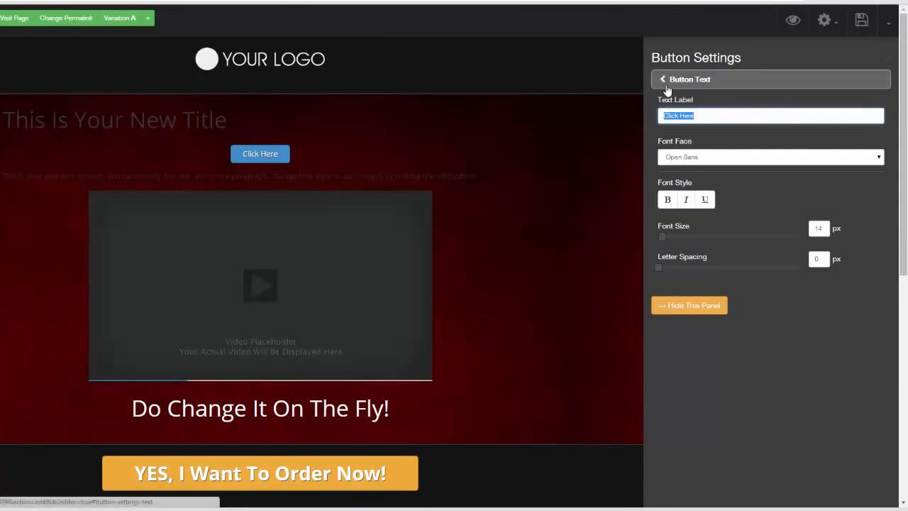
{"action": "left_click", "coordinate": [661, 85]}
- Try the Glossy style on the new button and return it to Flat
{"action": "left_click", "coordinate": [658, 102]}
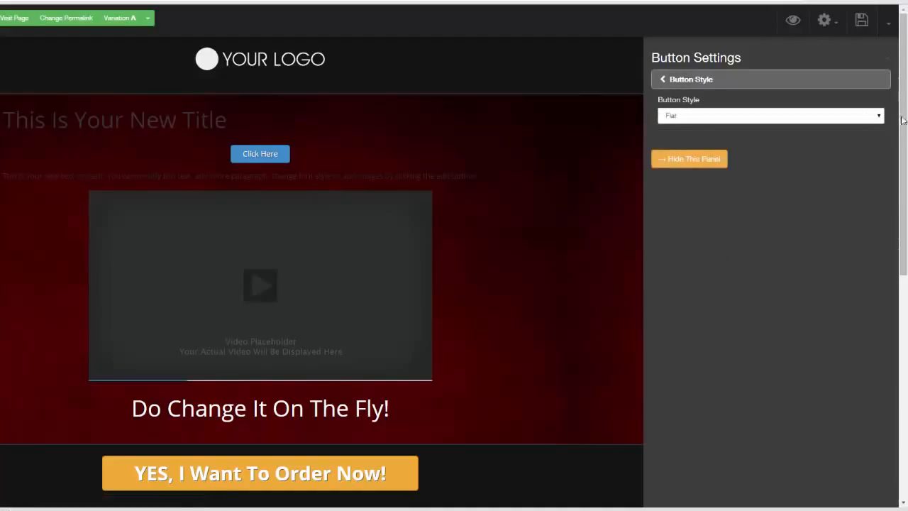
{"action": "left_click", "coordinate": [868, 115]}
{"action": "left_click", "coordinate": [854, 135]}
{"action": "left_click", "coordinate": [877, 117]}
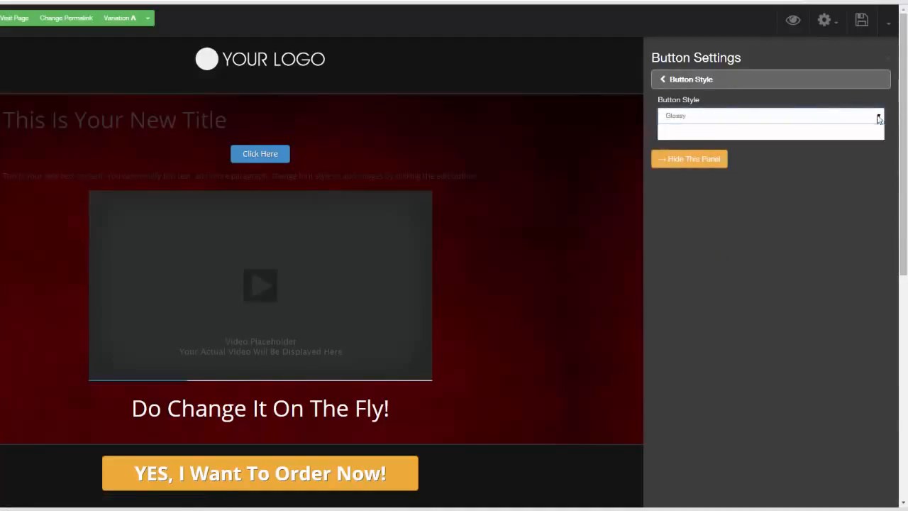
{"action": "left_click", "coordinate": [846, 129]}
{"action": "left_click", "coordinate": [711, 79]}
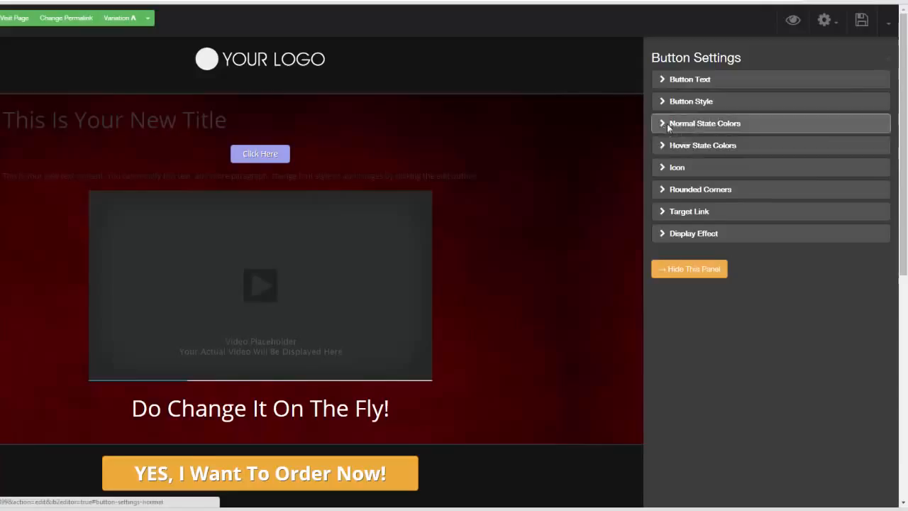
- Set the button's normal state color to deep blue (#1919c0)
{"action": "left_click", "coordinate": [667, 124]}
{"action": "left_click", "coordinate": [666, 116]}
{"action": "left_click_drag", "start_coordinate": [720, 151], "coordinate": [719, 176]}
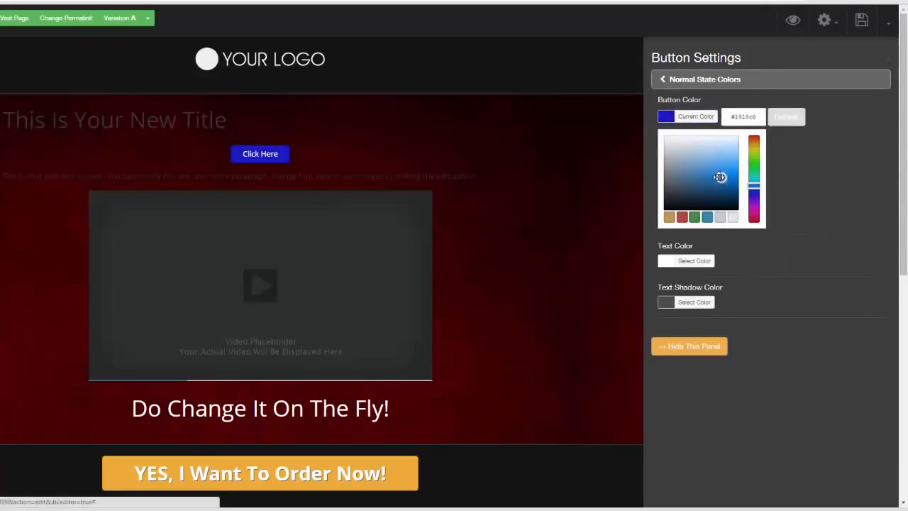
{"action": "left_click", "coordinate": [816, 169]}
{"action": "left_click", "coordinate": [666, 84]}
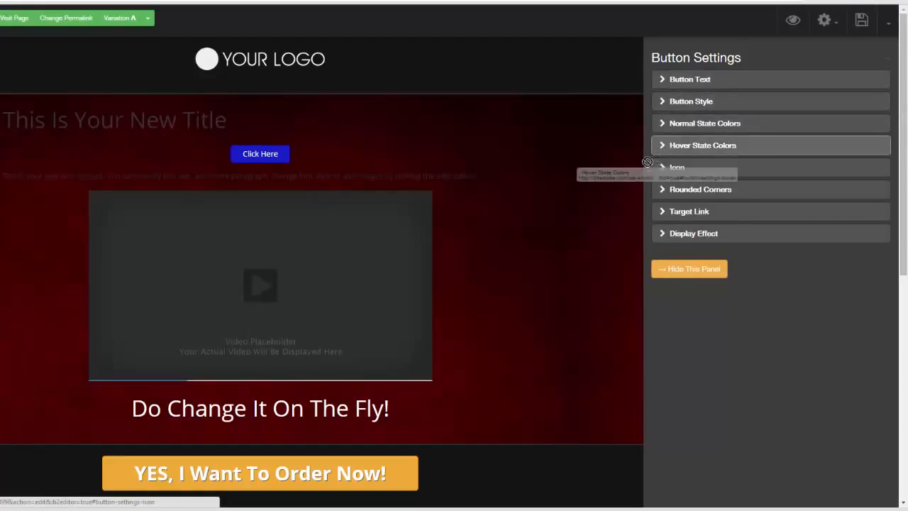
- Set the button's hover state color to light orange (#f6cd88)
{"action": "left_click", "coordinate": [661, 145]}
{"action": "left_click", "coordinate": [672, 114]}
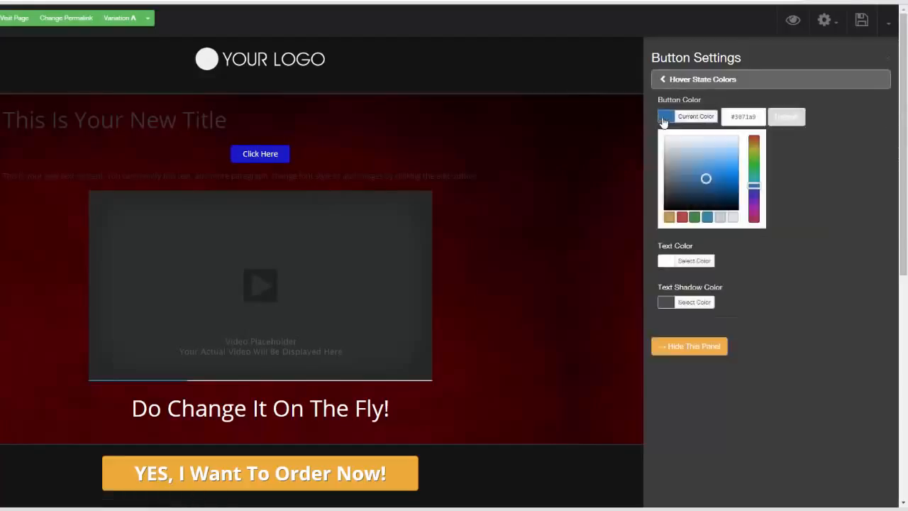
{"action": "left_click_drag", "start_coordinate": [709, 179], "coordinate": [729, 153]}
{"action": "left_click", "coordinate": [669, 217]}
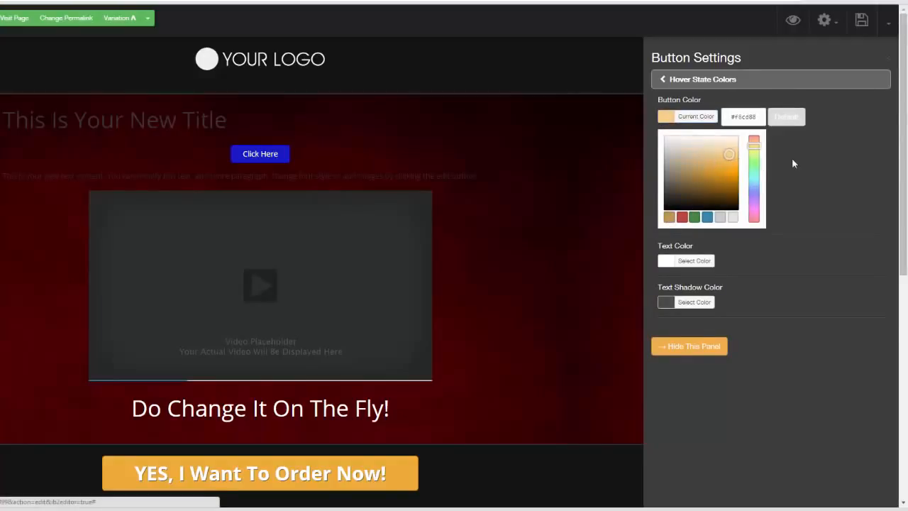
{"action": "left_click", "coordinate": [661, 80]}
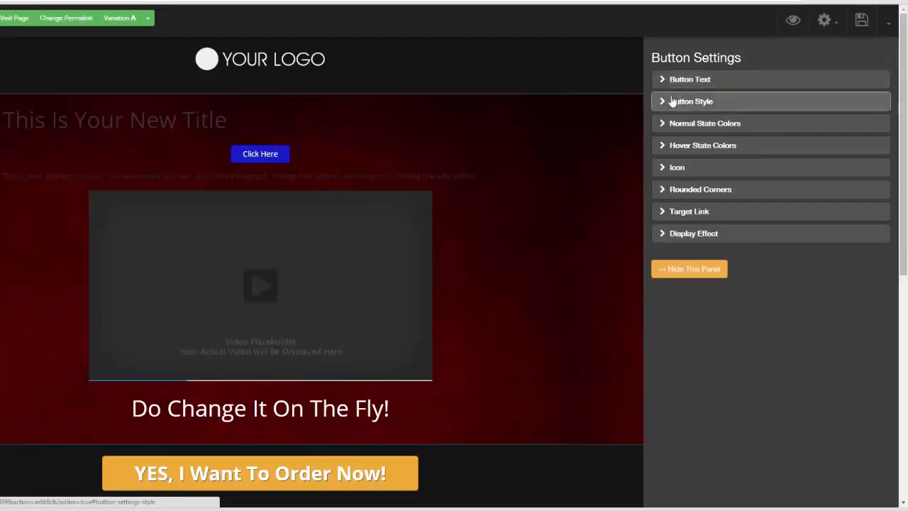
- Add a check-circle icon before the button's text and round its corners to about 15 px
{"action": "left_click", "coordinate": [662, 168]}
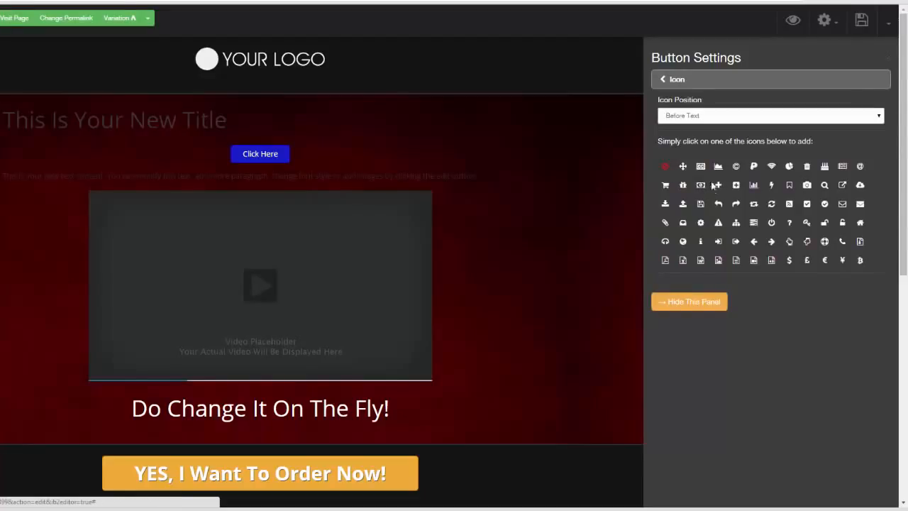
{"action": "left_click", "coordinate": [717, 184]}
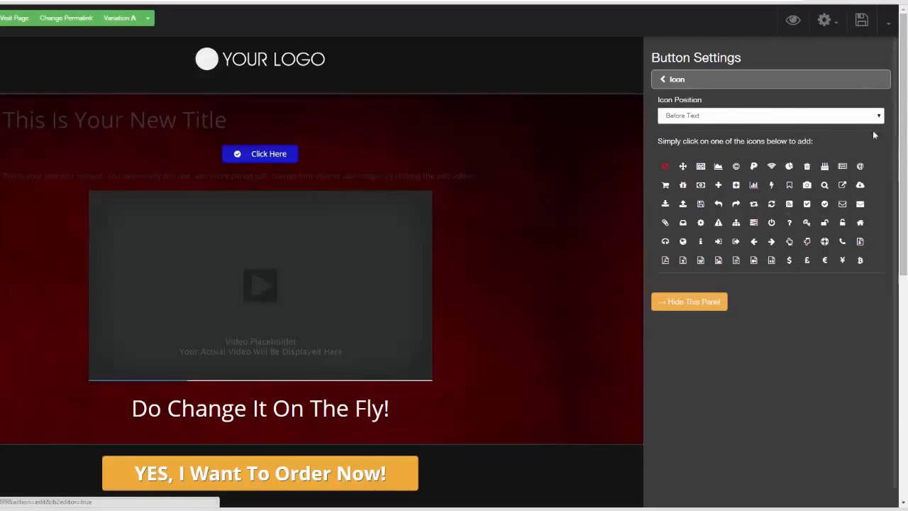
{"action": "left_click", "coordinate": [665, 79]}
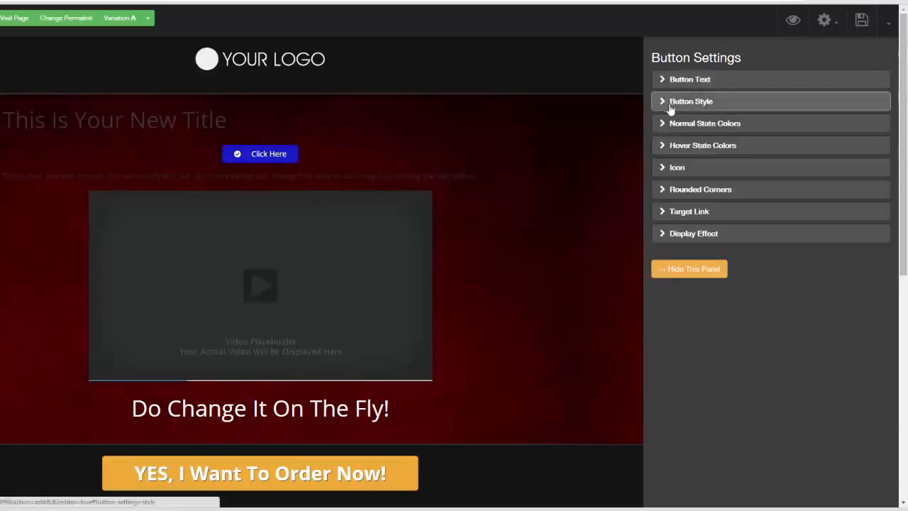
{"action": "left_click", "coordinate": [664, 189]}
{"action": "left_click_drag", "start_coordinate": [684, 112], "coordinate": [728, 114]}
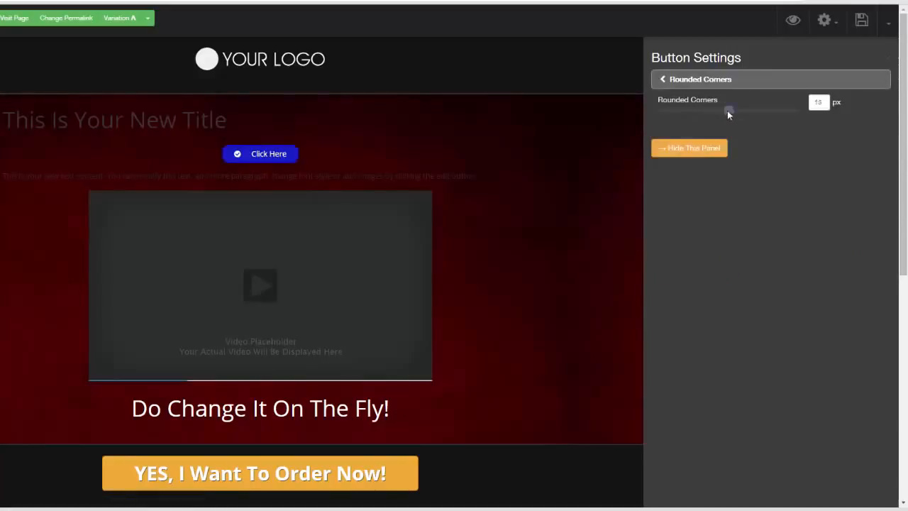
{"action": "left_click", "coordinate": [663, 79]}
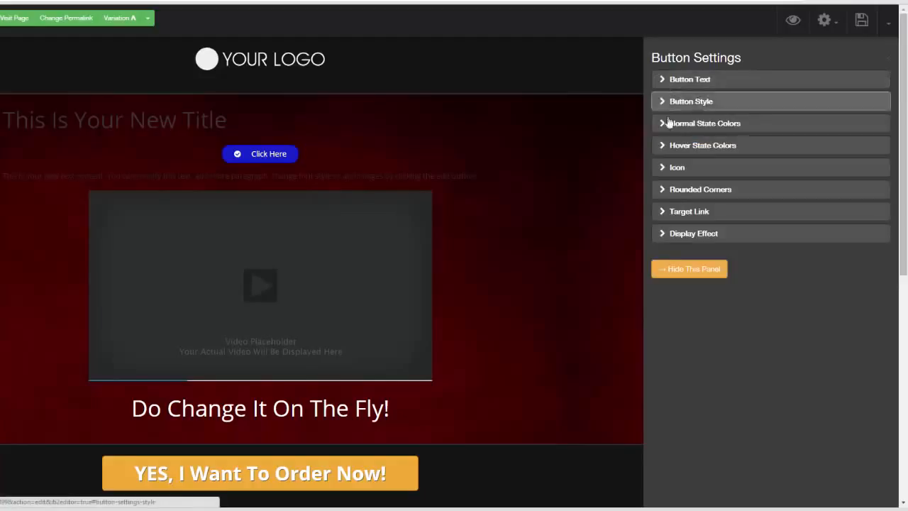
- Set the button's target link type to PopUp and open the popup for editing
{"action": "left_click", "coordinate": [665, 213]}
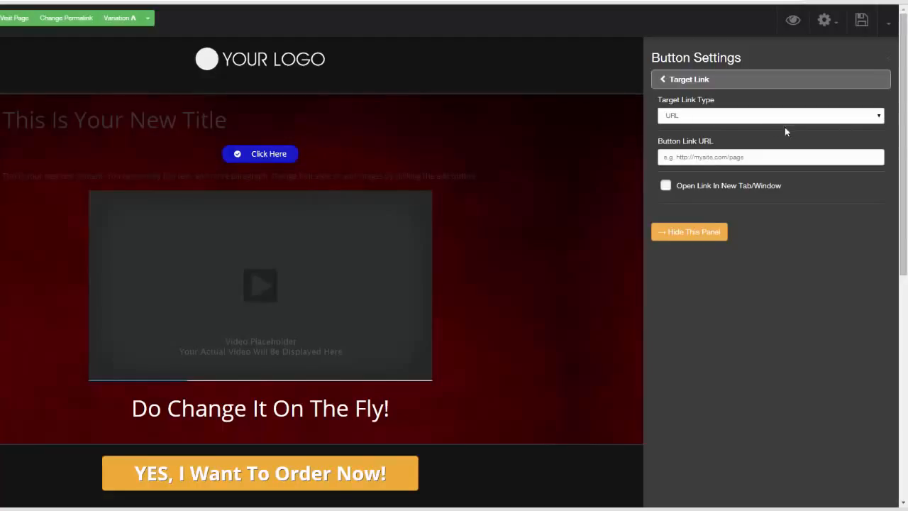
{"action": "left_click", "coordinate": [878, 118]}
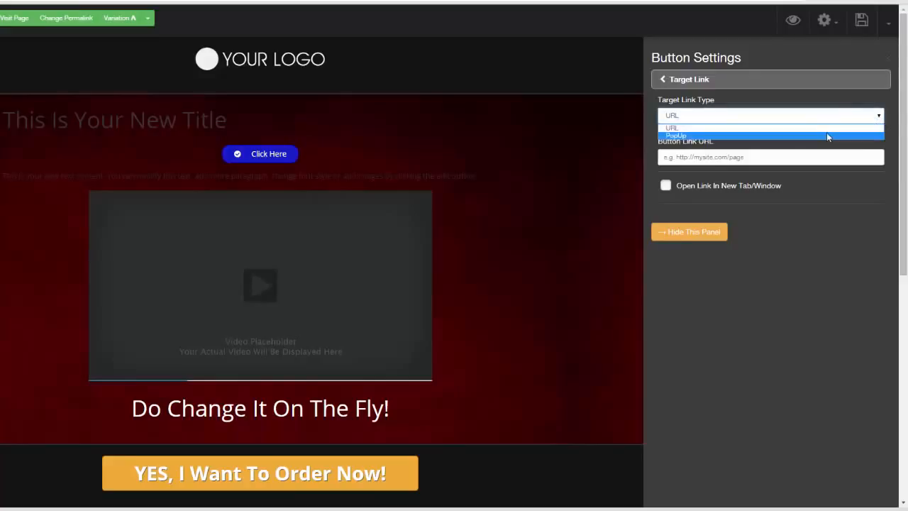
{"action": "left_click", "coordinate": [826, 132]}
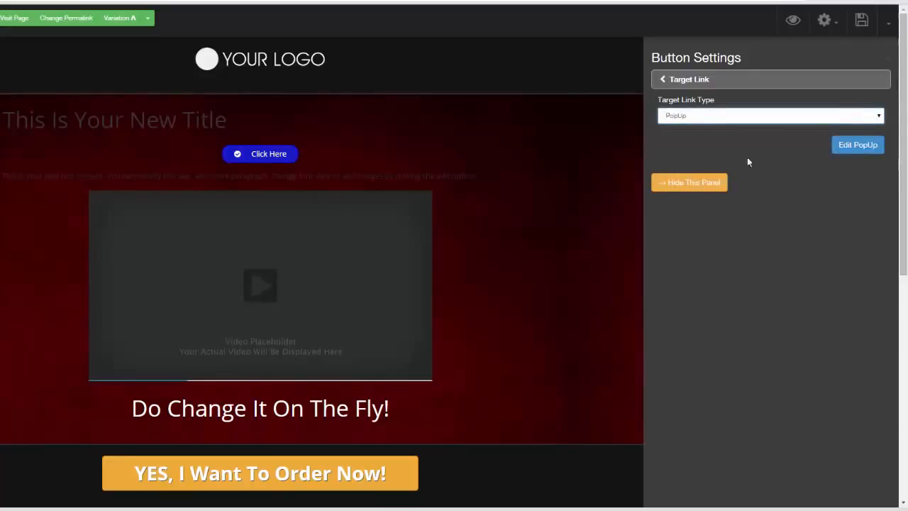
{"action": "left_click", "coordinate": [856, 145]}
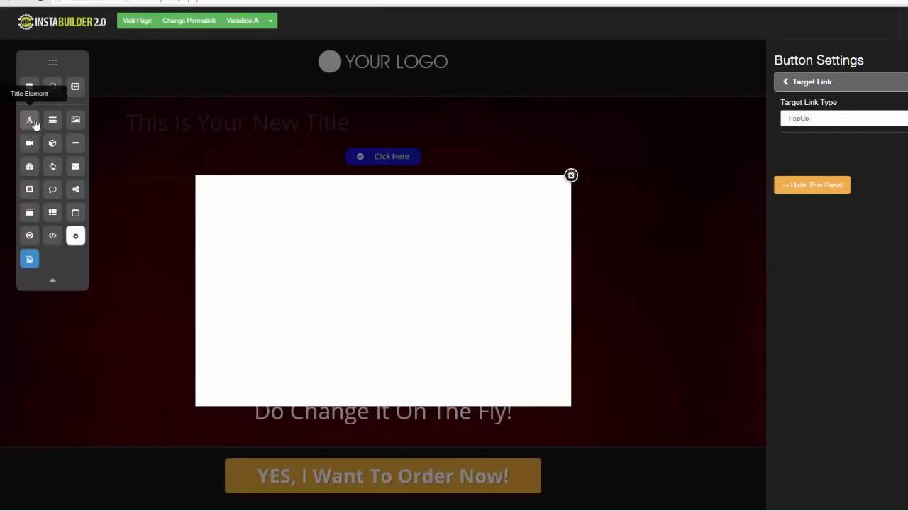
- Add a center-aligned title to the popup and place an opt-in form beneath it
{"action": "left_click_drag", "start_coordinate": [35, 124], "coordinate": [378, 200]}
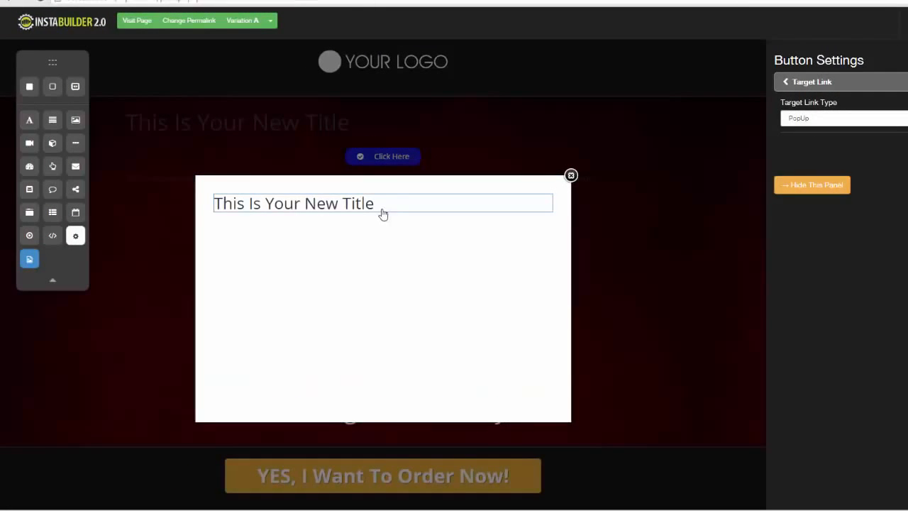
{"action": "left_click", "coordinate": [490, 226]}
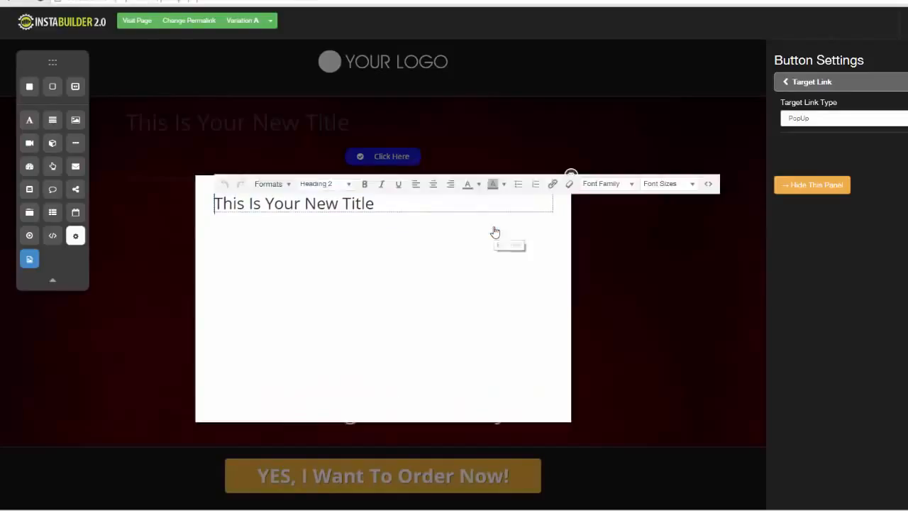
{"action": "left_click", "coordinate": [433, 183]}
{"action": "left_click", "coordinate": [425, 268]}
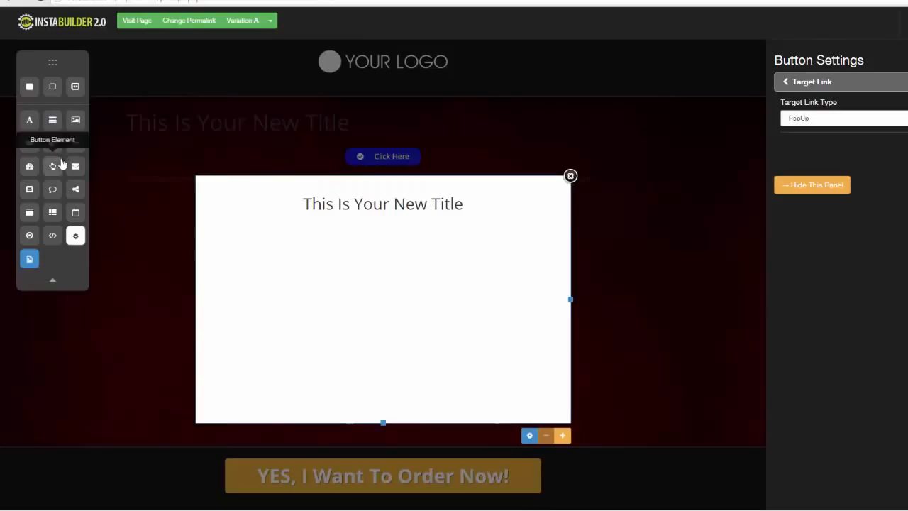
{"action": "left_click_drag", "start_coordinate": [75, 166], "coordinate": [398, 235]}
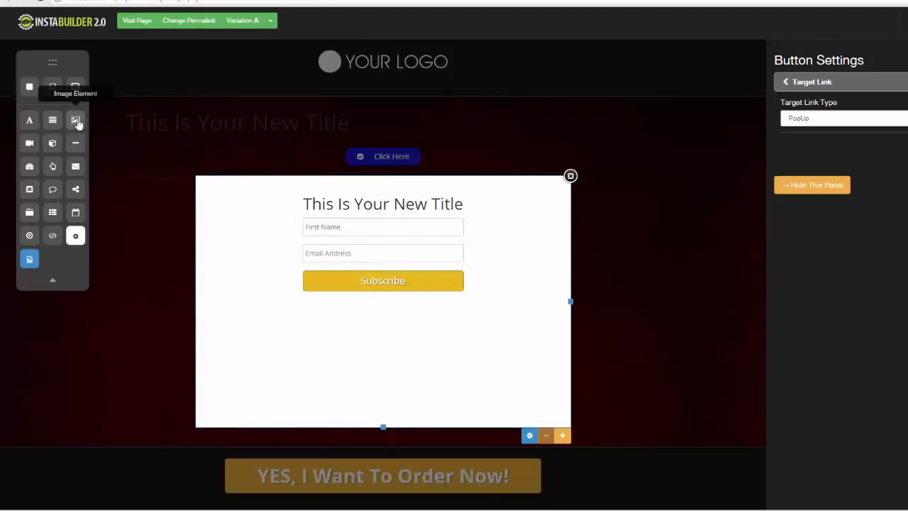
- Add a text element between the popup's title and opt-in form, and close the popup editor
{"action": "left_click_drag", "start_coordinate": [54, 122], "coordinate": [335, 217]}
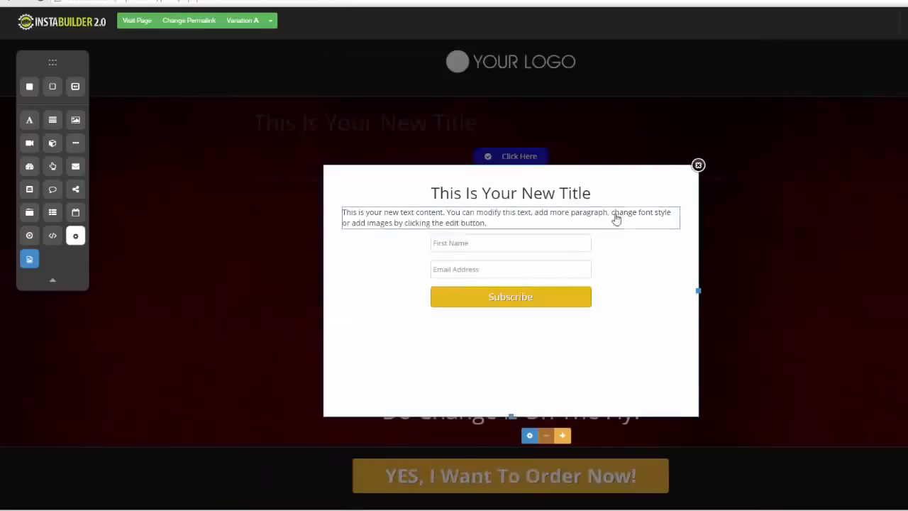
{"action": "left_click", "coordinate": [698, 169]}
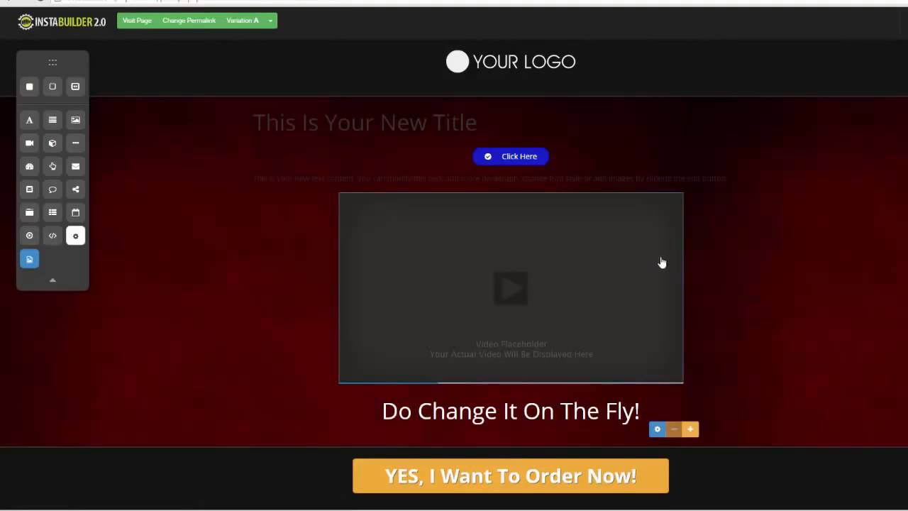
- Delete the text paragraph and the video placeholder beneath the Click Here button
{"action": "mouse_move", "coordinate": [668, 180]}
{"action": "left_click", "coordinate": [757, 197]}
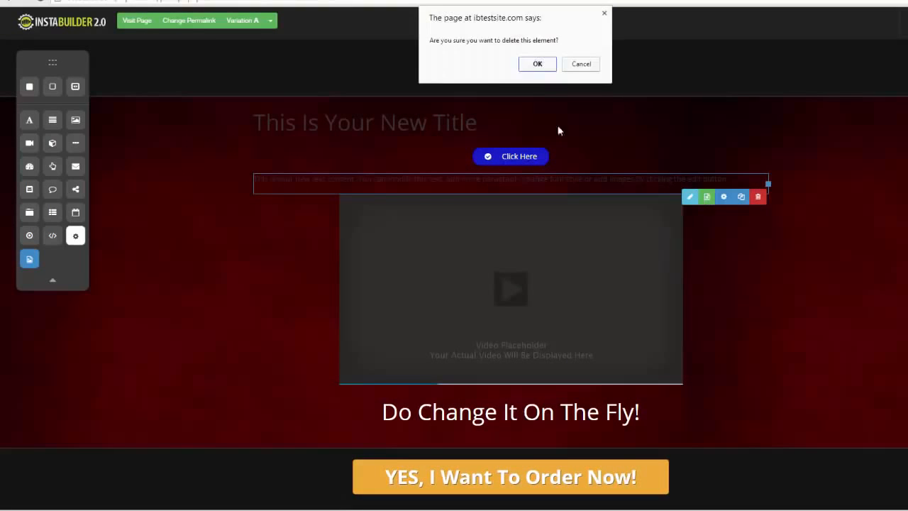
{"action": "left_click", "coordinate": [537, 64]}
{"action": "mouse_move", "coordinate": [667, 231]}
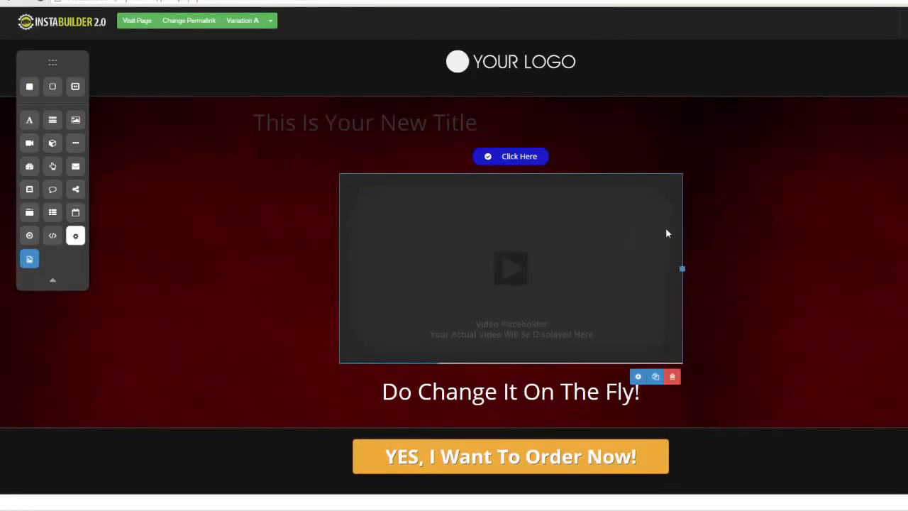
{"action": "left_click", "coordinate": [672, 376]}
{"action": "left_click", "coordinate": [537, 63]}
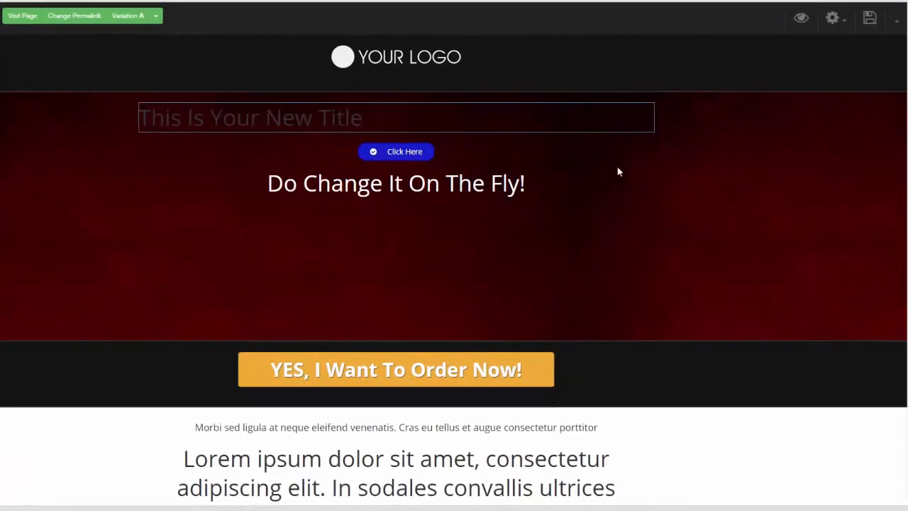
- Change the page template to the blue sales page with the "Your Fancy Headline Goes Here..." title
{"action": "left_click", "coordinate": [830, 29]}
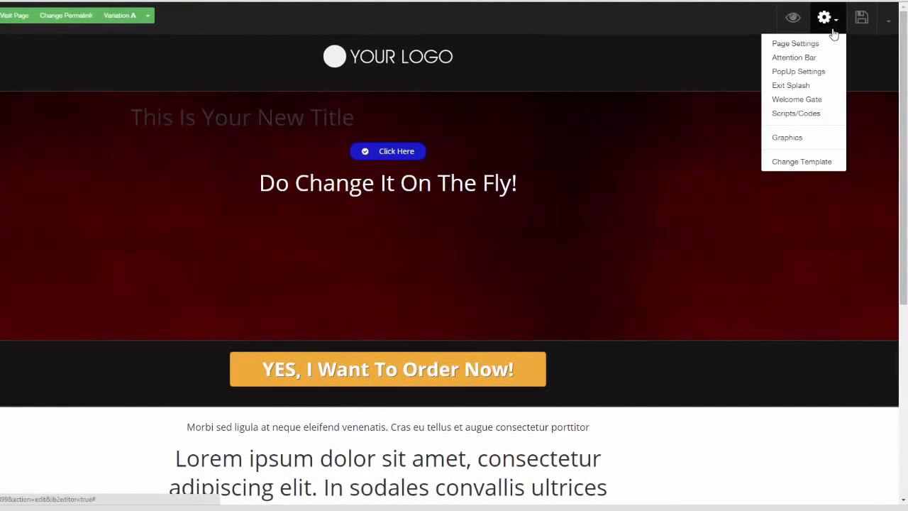
{"action": "left_click", "coordinate": [814, 165]}
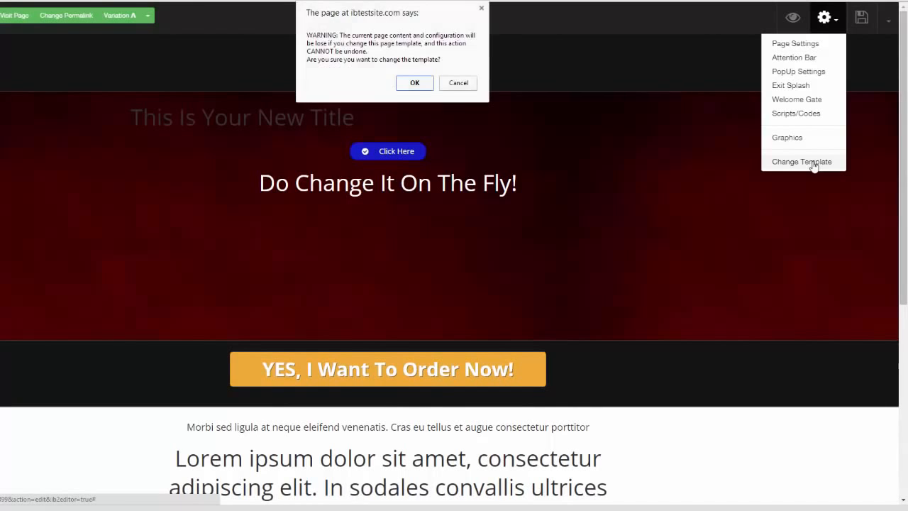
{"action": "left_click", "coordinate": [412, 84]}
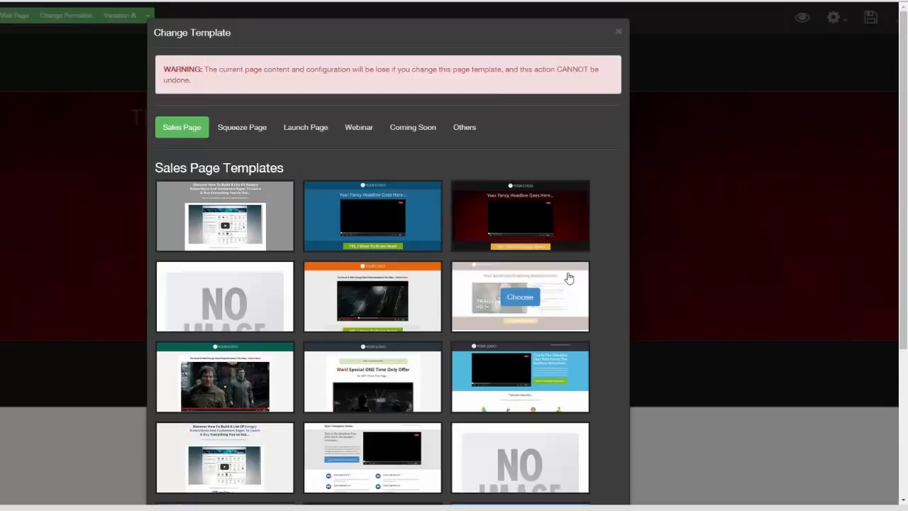
{"action": "left_click", "coordinate": [370, 216]}
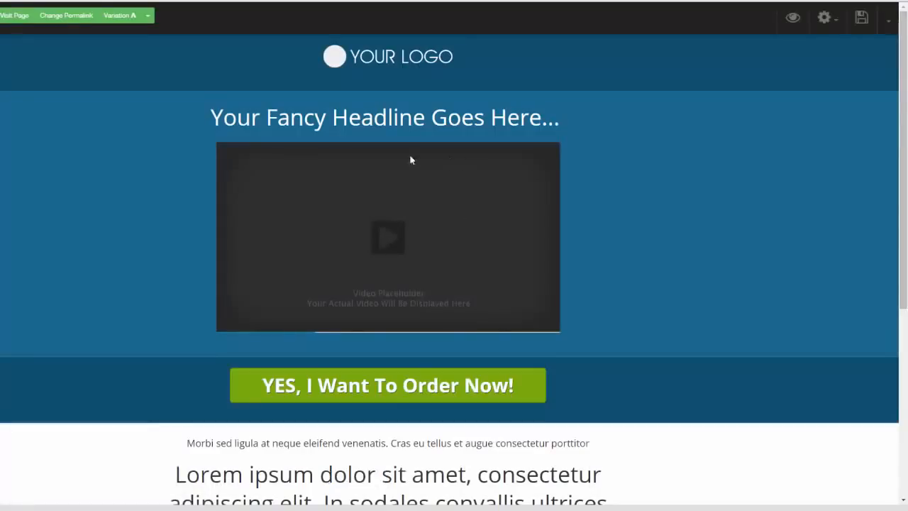
- Delete the video placeholder and the "Your Fancy Headline Goes Here..." title from the blue section under the logo
{"action": "left_click", "coordinate": [469, 198]}
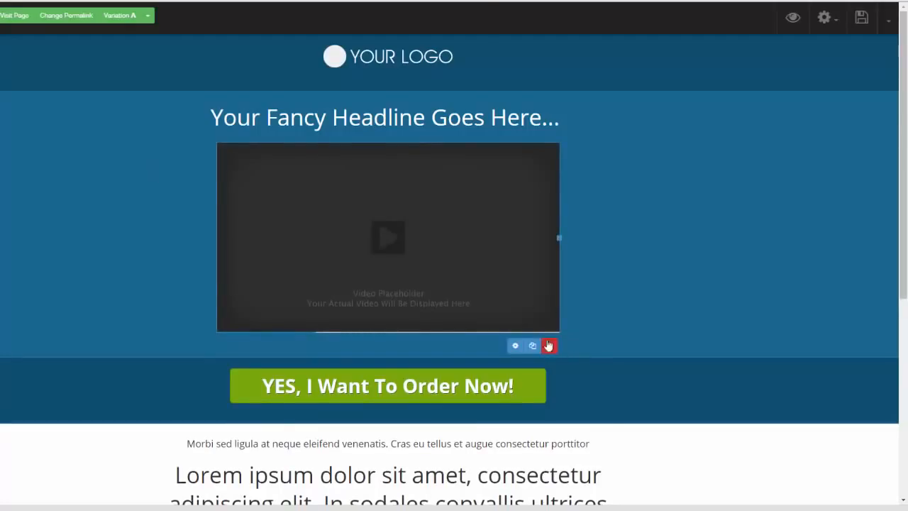
{"action": "left_click", "coordinate": [548, 345]}
{"action": "left_click", "coordinate": [412, 60]}
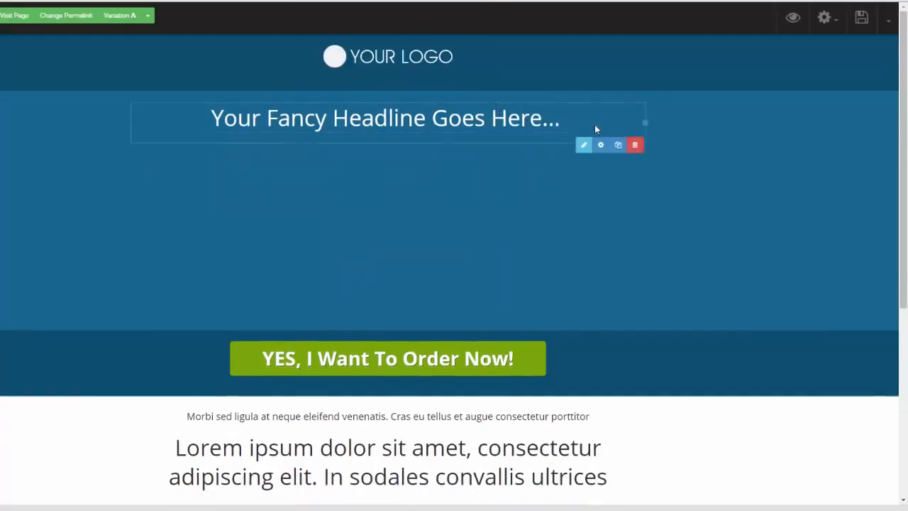
{"action": "left_click", "coordinate": [635, 145]}
{"action": "left_click", "coordinate": [414, 61]}
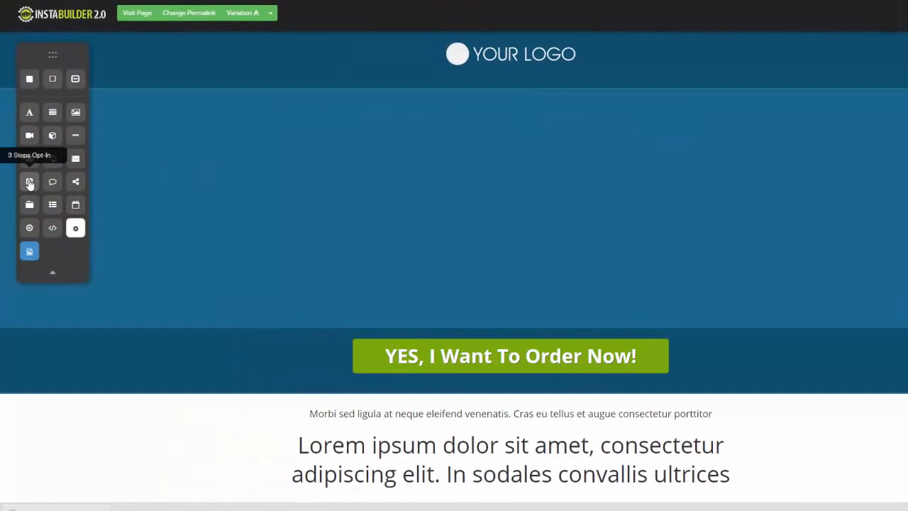
- Add a 3 Steps Opt-In element to the empty blue section and advance it through to its third step
{"action": "left_click_drag", "start_coordinate": [30, 183], "coordinate": [630, 170]}
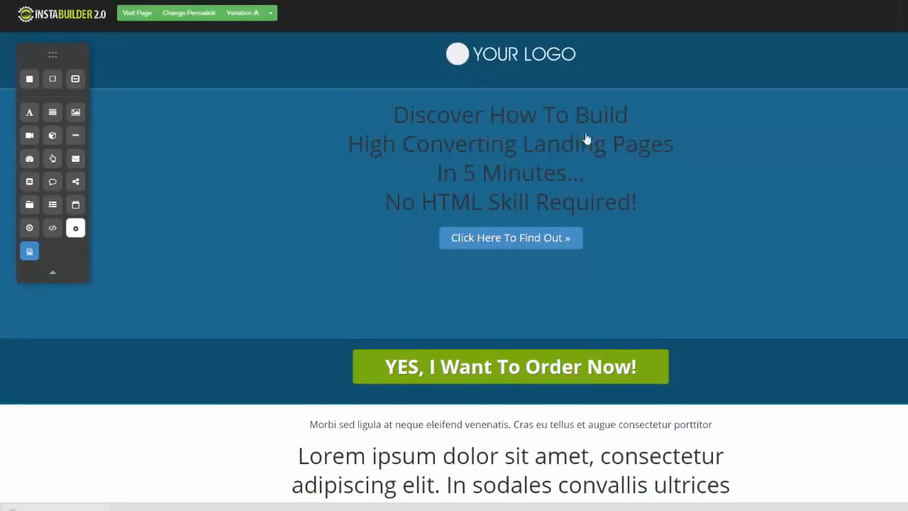
{"action": "mouse_move", "coordinate": [558, 238]}
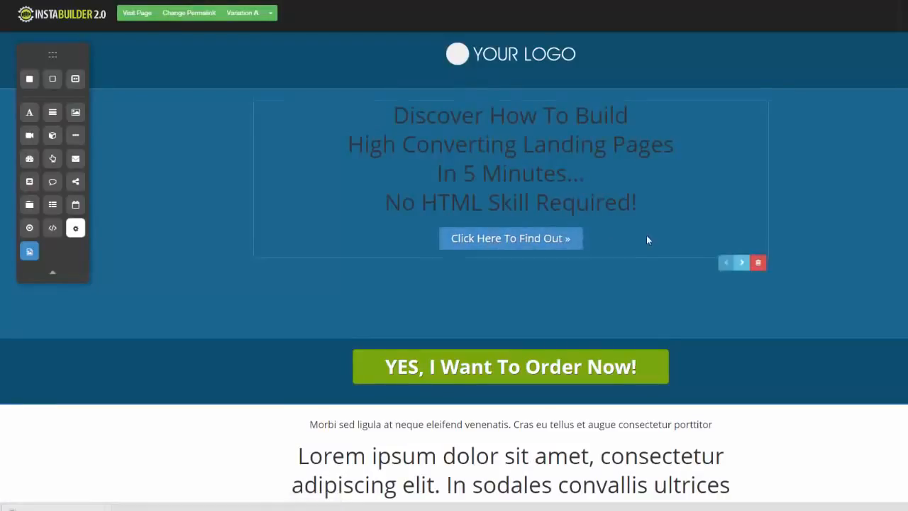
{"action": "left_click", "coordinate": [742, 264]}
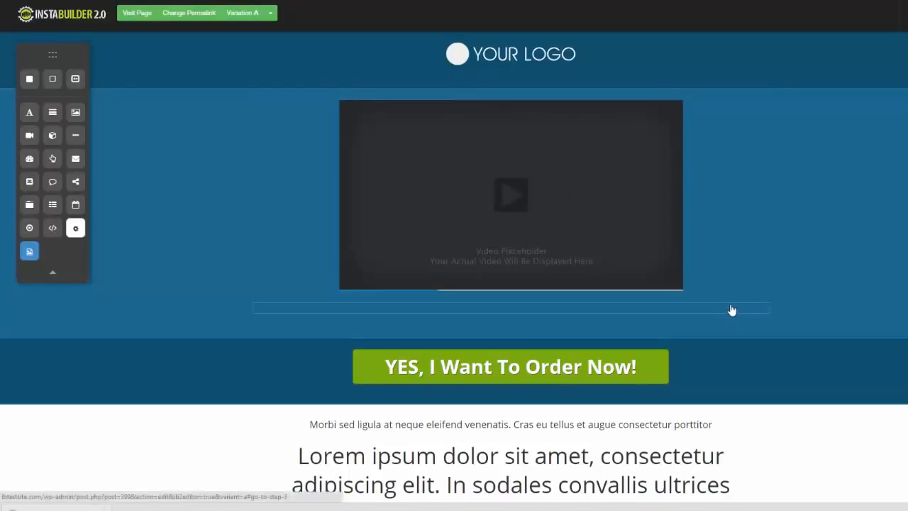
{"action": "left_click", "coordinate": [731, 309]}
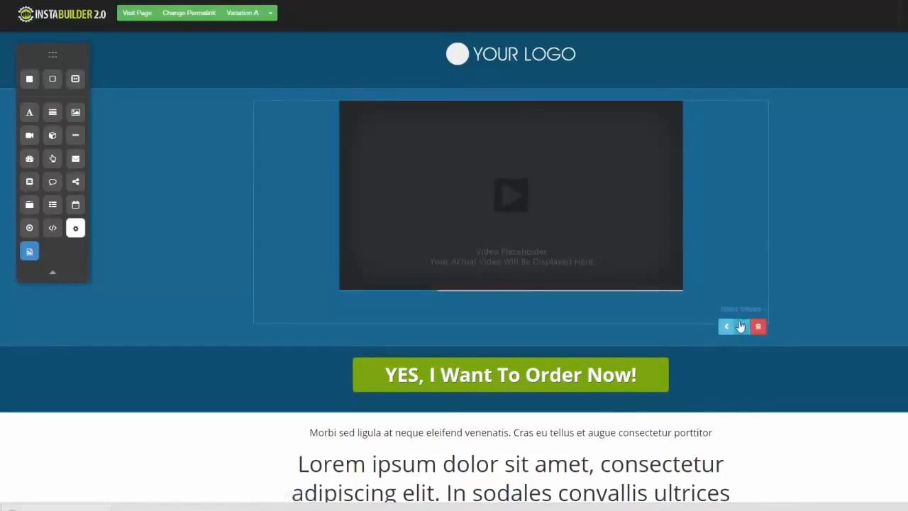
{"action": "left_click", "coordinate": [741, 329]}
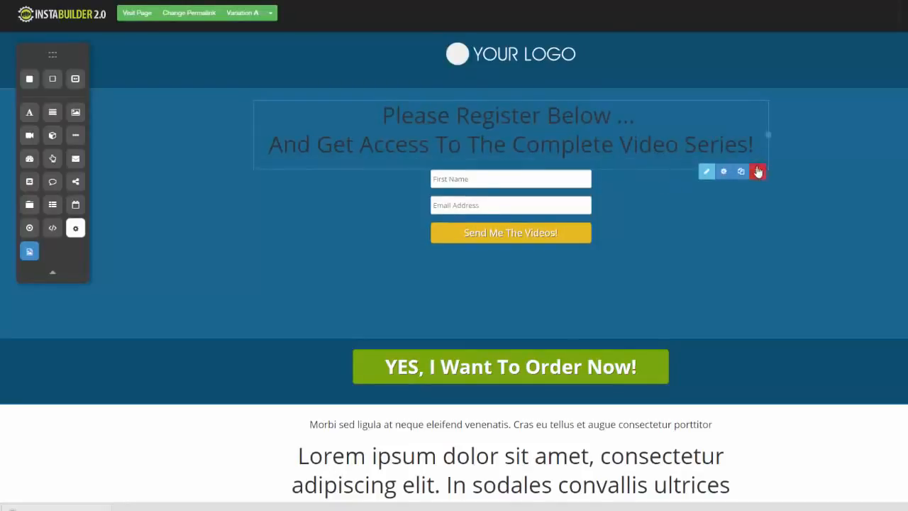
- Delete the "Please Register Below" headline and the whole 3 Steps Opt-In element
{"action": "left_click", "coordinate": [757, 172]}
{"action": "left_click", "coordinate": [553, 58]}
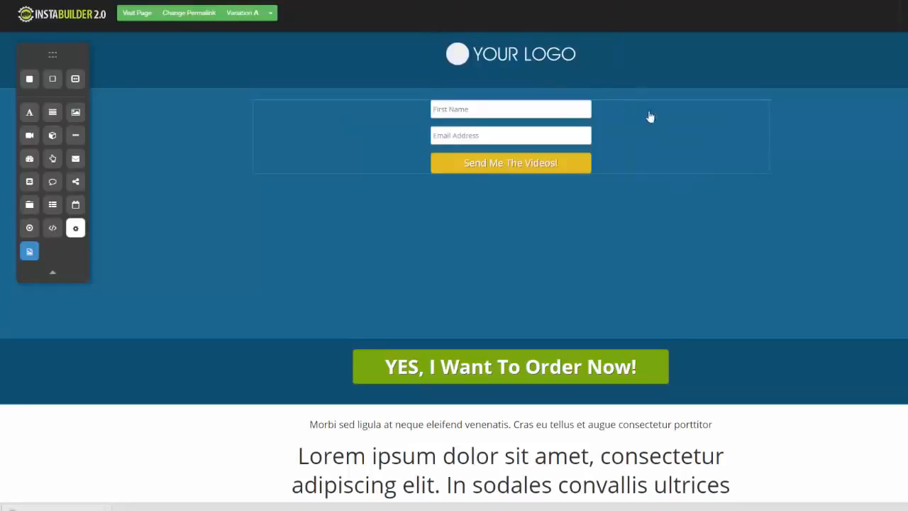
{"action": "left_click", "coordinate": [757, 187]}
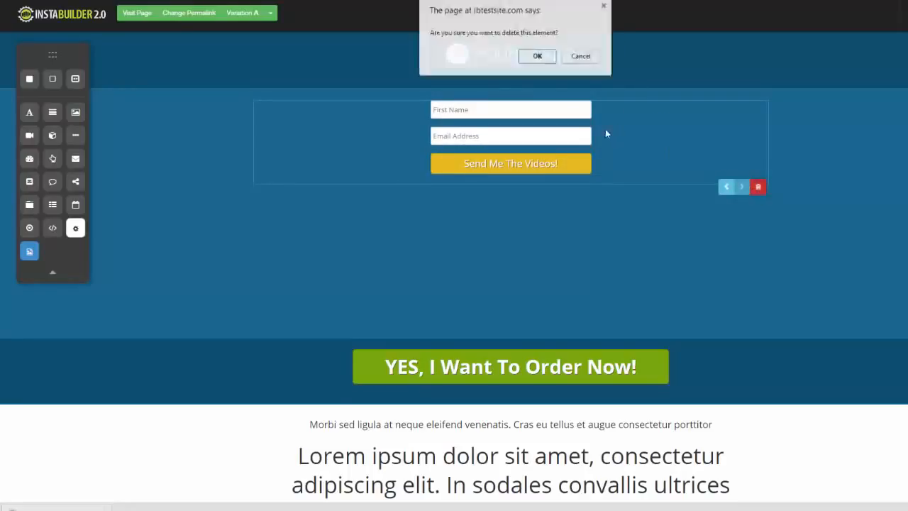
{"action": "left_click", "coordinate": [537, 57]}
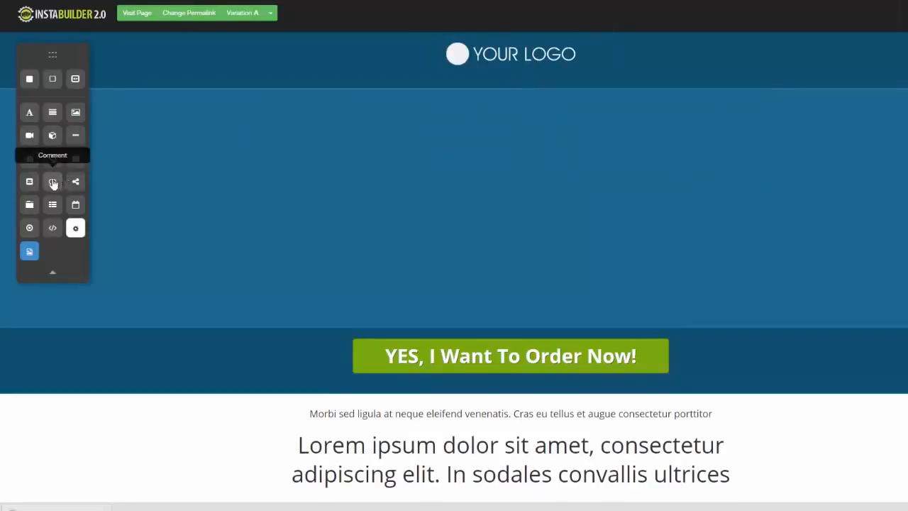
- Add a Comment element to the blue section and place a Social Share element beneath it
{"action": "left_click_drag", "start_coordinate": [53, 181], "coordinate": [416, 111]}
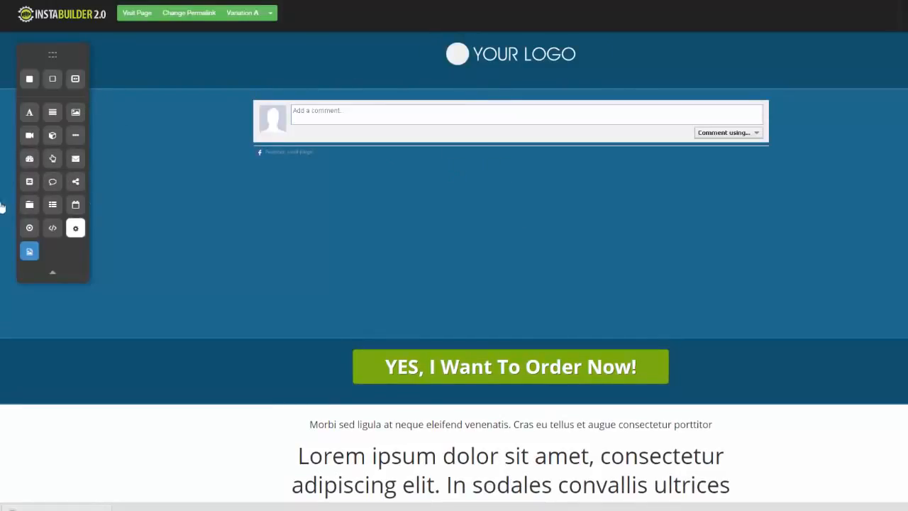
{"action": "left_click_drag", "start_coordinate": [75, 182], "coordinate": [362, 200]}
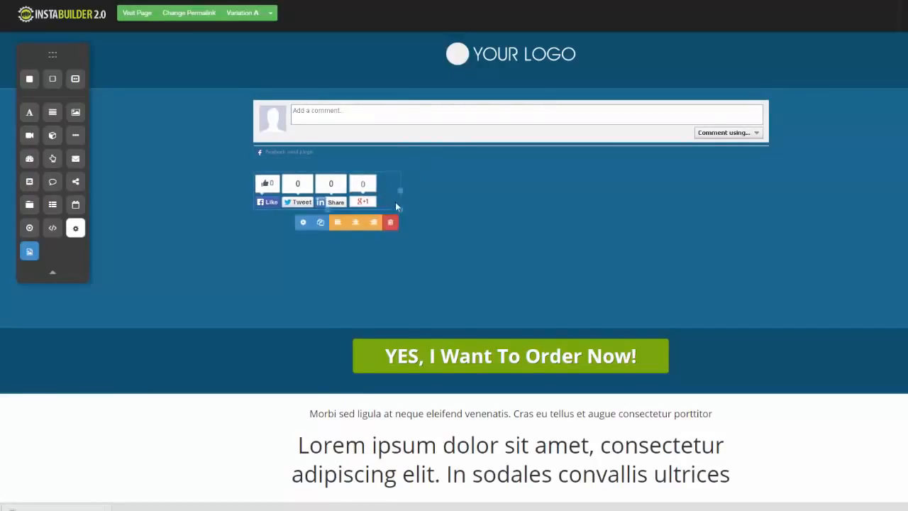
- Set the social share button style to Small, disable LinkedIn, and close the settings
{"action": "left_click", "coordinate": [303, 226]}
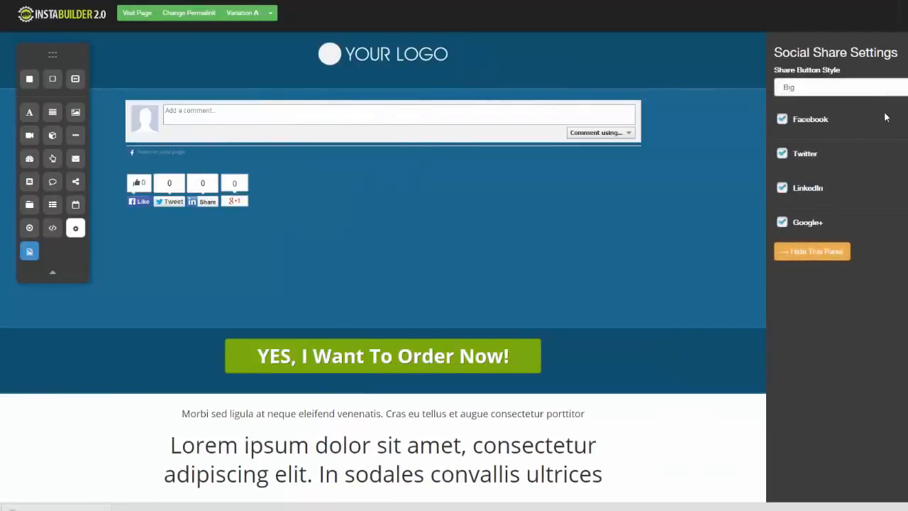
{"action": "left_click", "coordinate": [787, 86]}
{"action": "left_click", "coordinate": [787, 105]}
{"action": "left_click", "coordinate": [782, 188]}
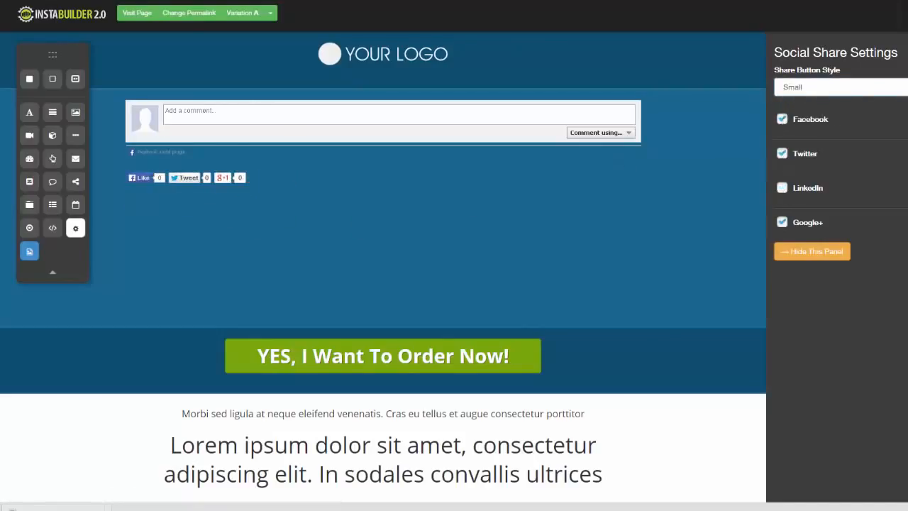
{"action": "left_click", "coordinate": [811, 252]}
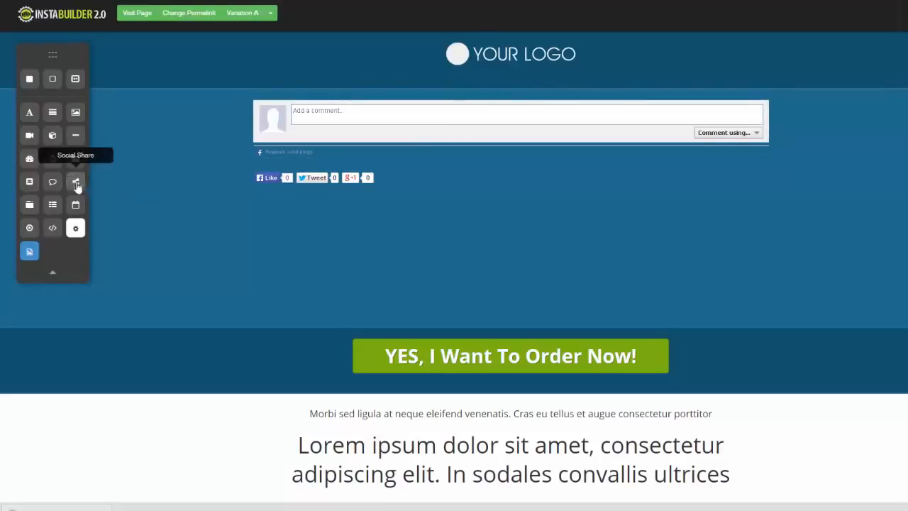
- Place a Tabbed Content element between the comment box and the social share buttons
{"action": "left_click_drag", "start_coordinate": [29, 205], "coordinate": [423, 184]}
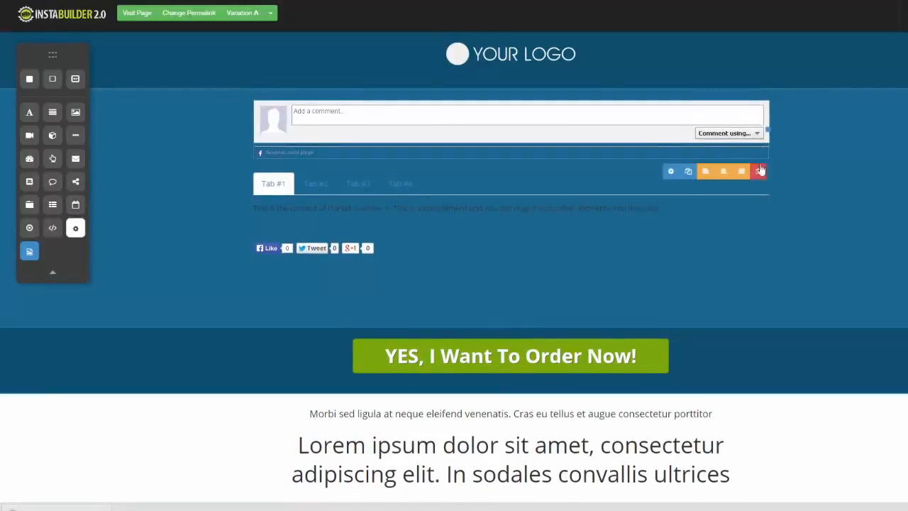
- Delete the comment box and the tabbed content element above the share buttons
{"action": "left_click", "coordinate": [757, 171]}
{"action": "left_click", "coordinate": [540, 57]}
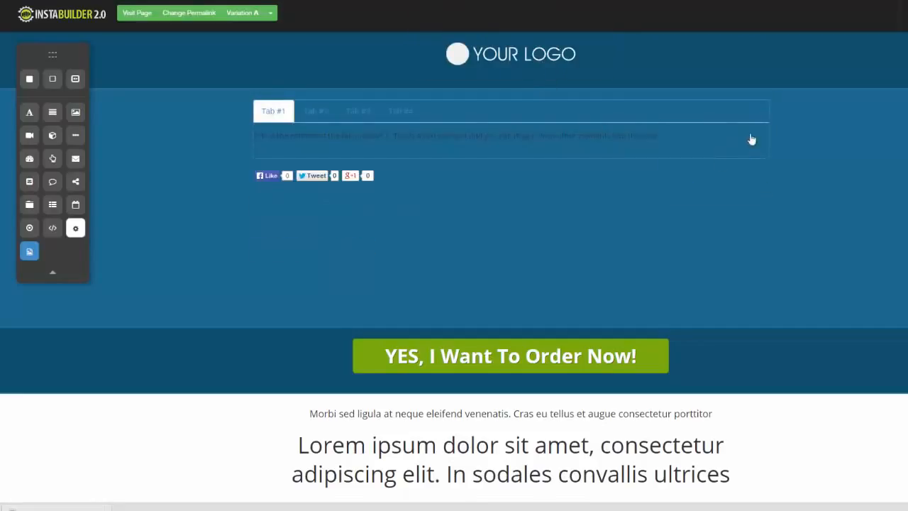
{"action": "left_click", "coordinate": [757, 171]}
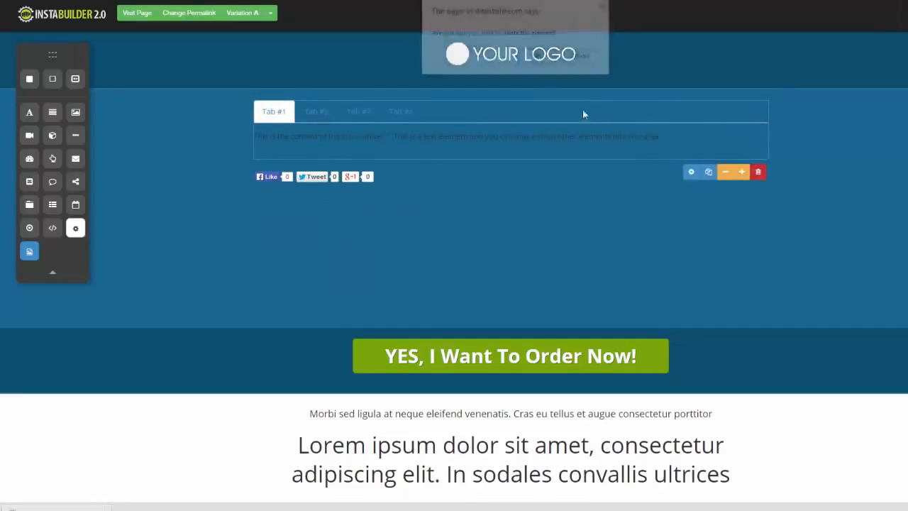
{"action": "left_click", "coordinate": [540, 57]}
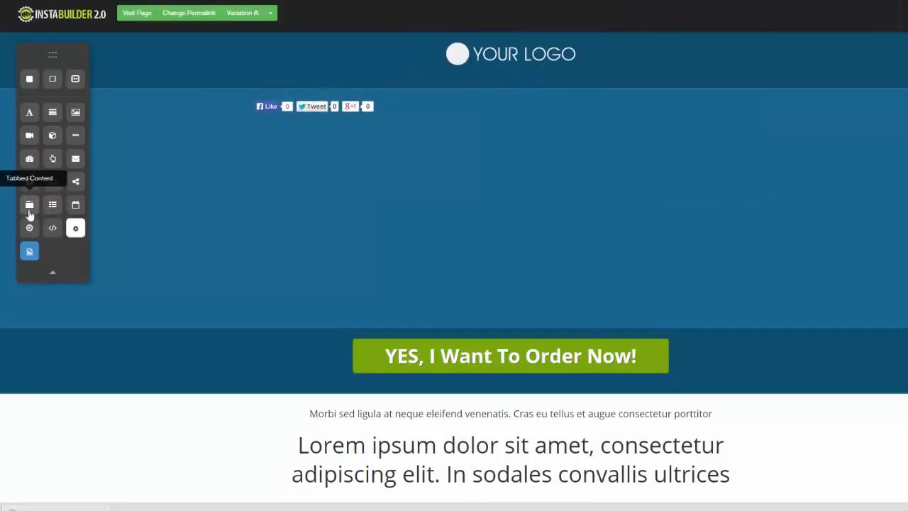
- Add a menu element below the social share buttons and set it to display Demo Menu
{"action": "left_click_drag", "start_coordinate": [53, 210], "coordinate": [347, 134]}
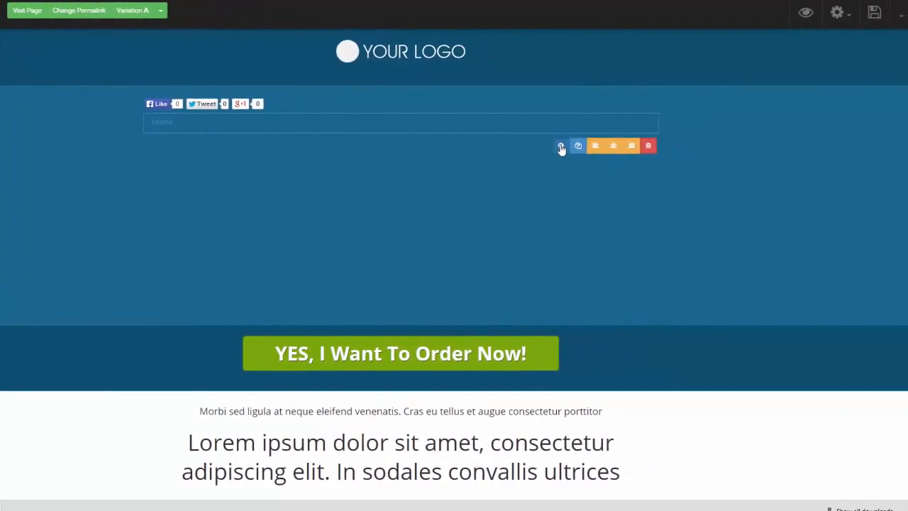
{"action": "left_click", "coordinate": [648, 149]}
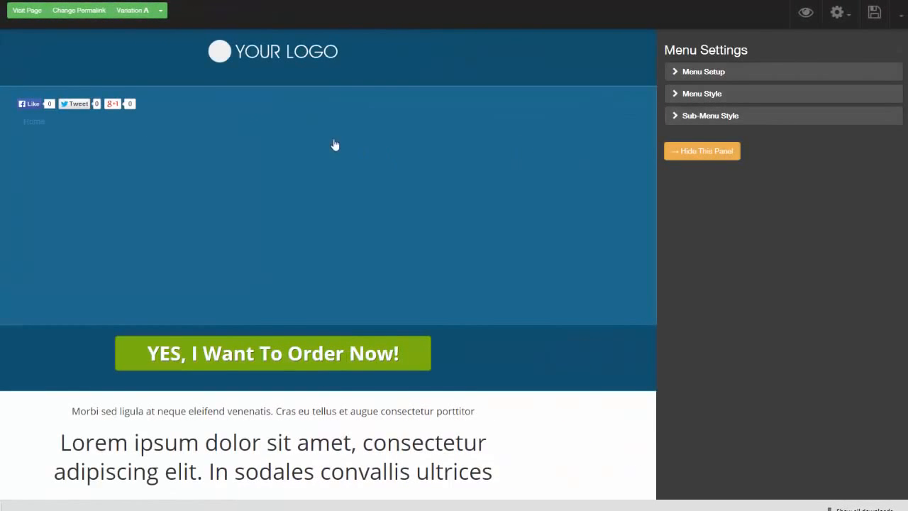
{"action": "left_click", "coordinate": [673, 74]}
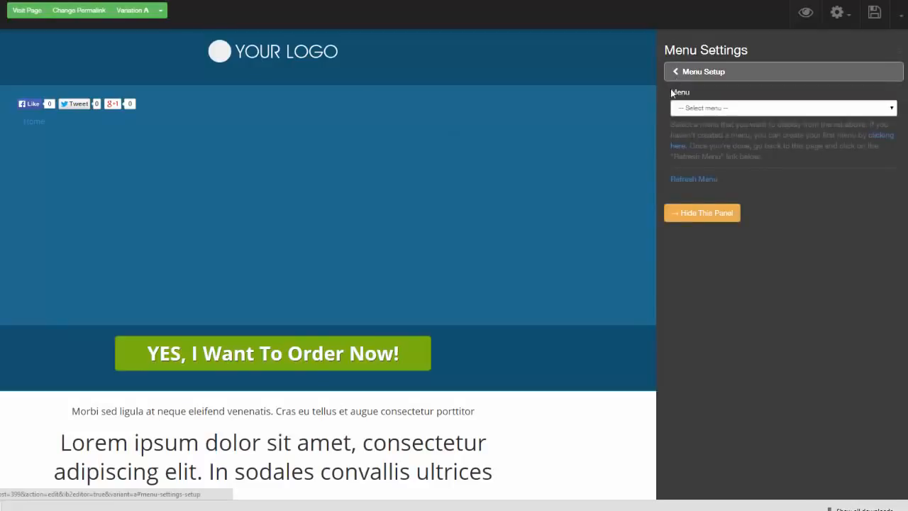
{"action": "left_click", "coordinate": [890, 110]}
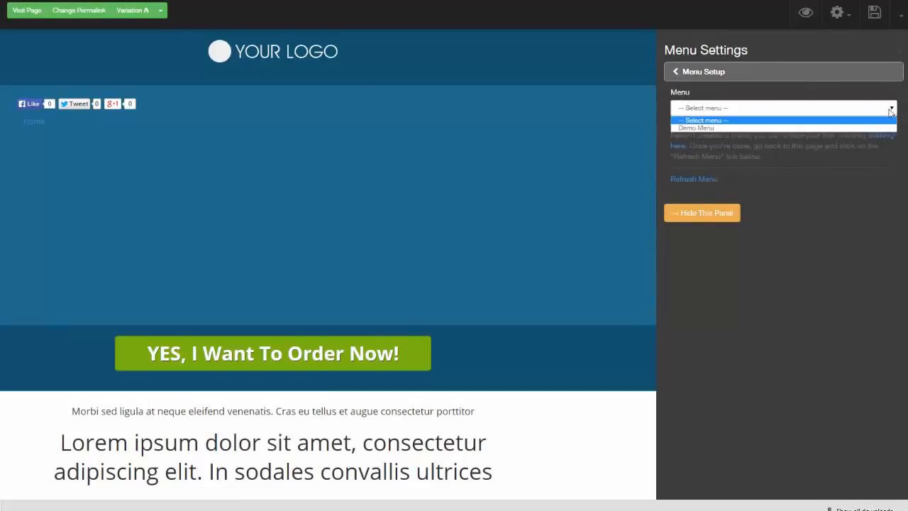
{"action": "left_click", "coordinate": [700, 128]}
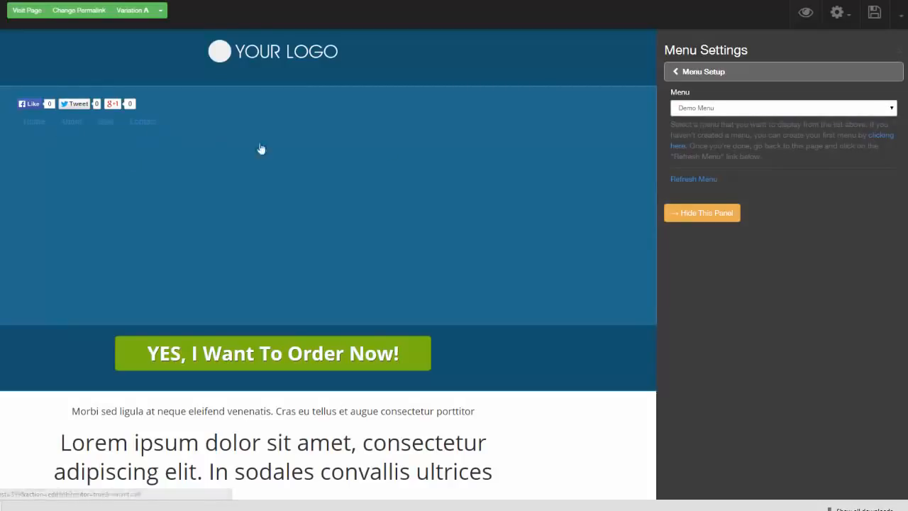
- Try the Plain (/w pipe) style on the menu and switch its menu style to Flat-Box
{"action": "left_click", "coordinate": [683, 71]}
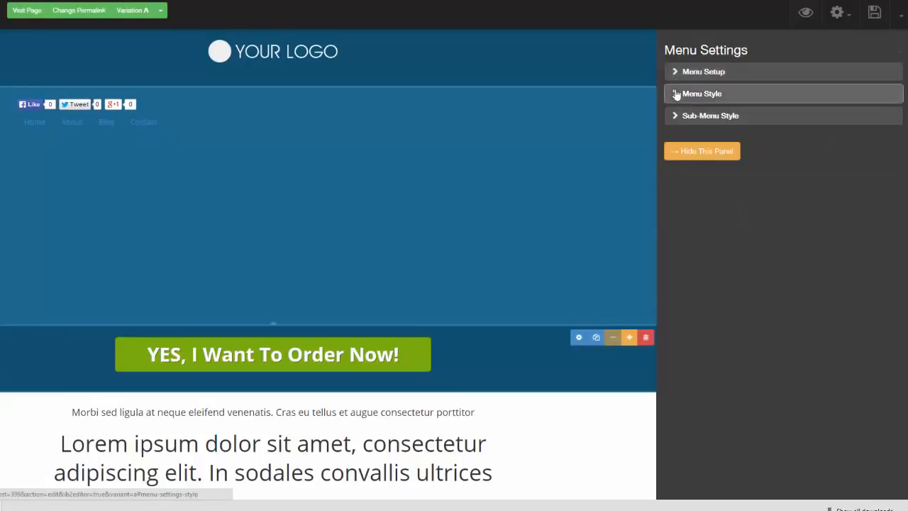
{"action": "left_click", "coordinate": [696, 92]}
{"action": "left_click", "coordinate": [879, 108]}
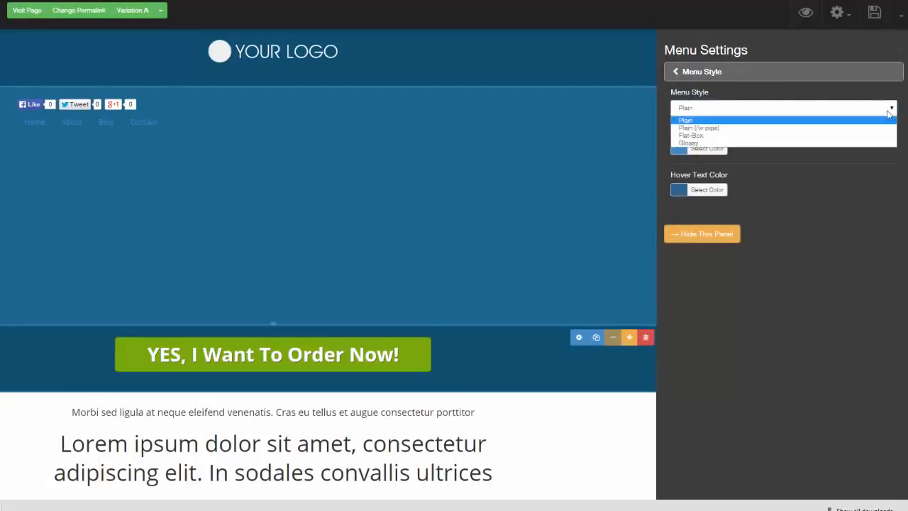
{"action": "left_click", "coordinate": [867, 128]}
{"action": "left_click", "coordinate": [892, 110]}
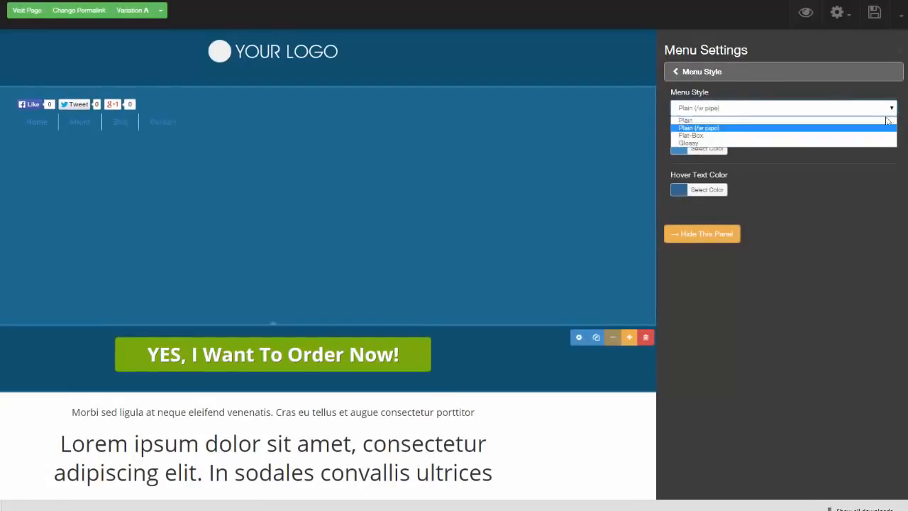
{"action": "left_click", "coordinate": [871, 134]}
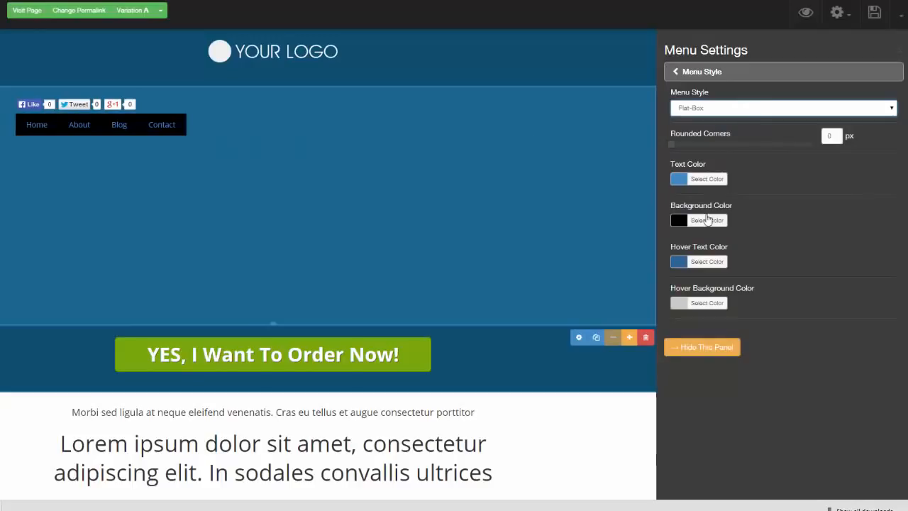
- Set the menu's background color to light cyan #acfbf9 and its rounded corners to 6 px
{"action": "left_click", "coordinate": [682, 221]}
{"action": "left_click", "coordinate": [696, 267]}
{"action": "left_click_drag", "start_coordinate": [748, 281], "coordinate": [737, 302]}
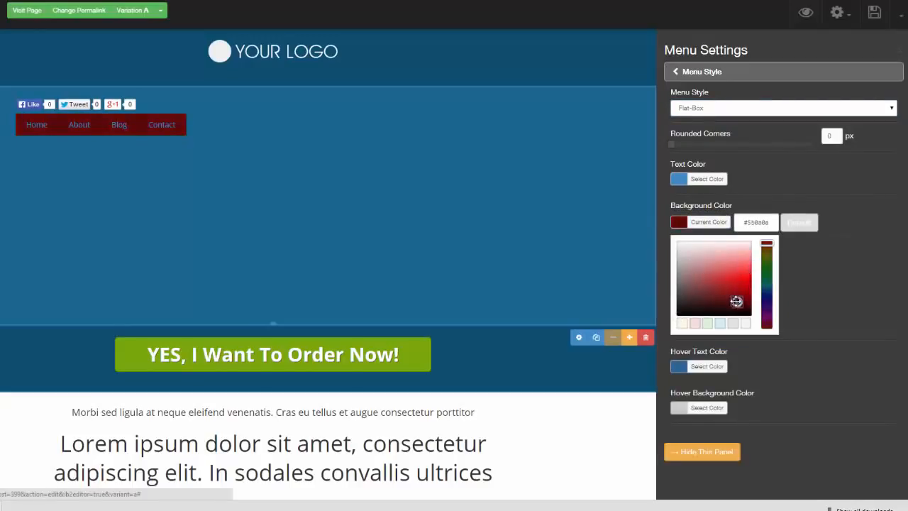
{"action": "left_click", "coordinate": [768, 283]}
{"action": "left_click_drag", "start_coordinate": [674, 143], "coordinate": [714, 141]}
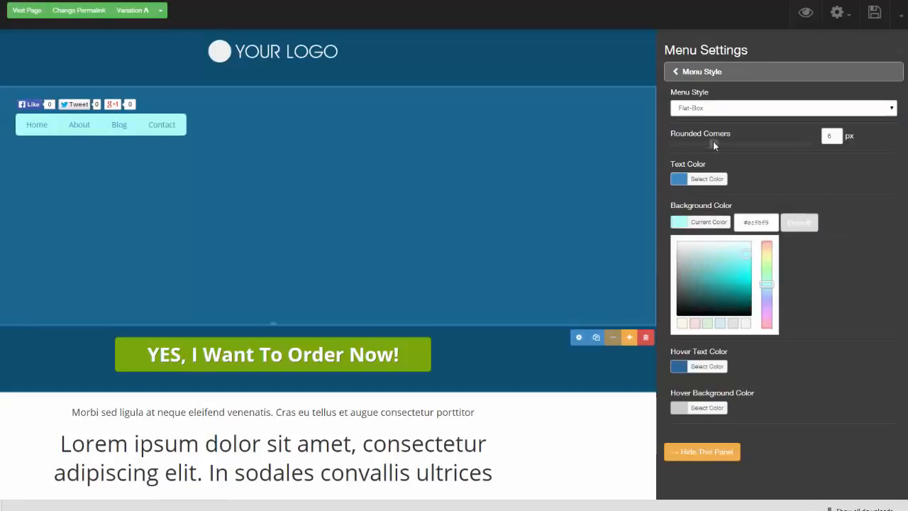
- Look over the sub-menu style options of the menu and close its settings
{"action": "left_click", "coordinate": [678, 74]}
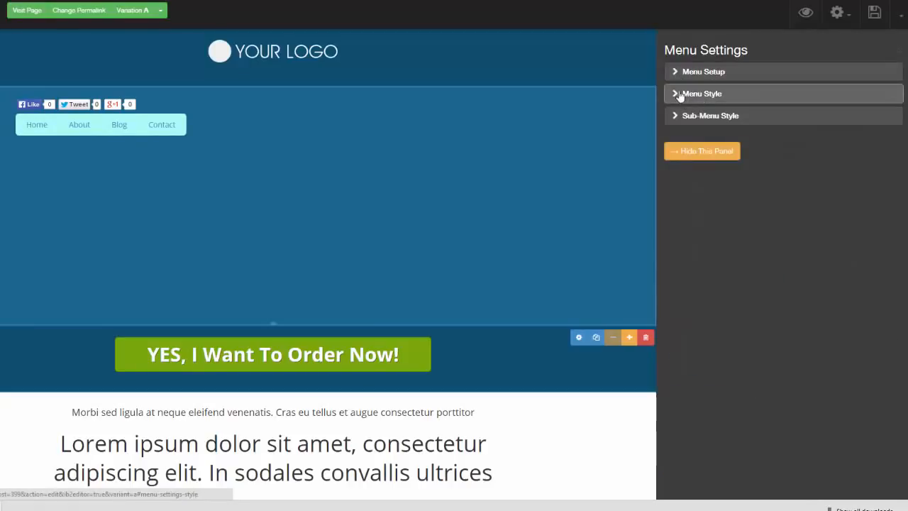
{"action": "left_click", "coordinate": [675, 117]}
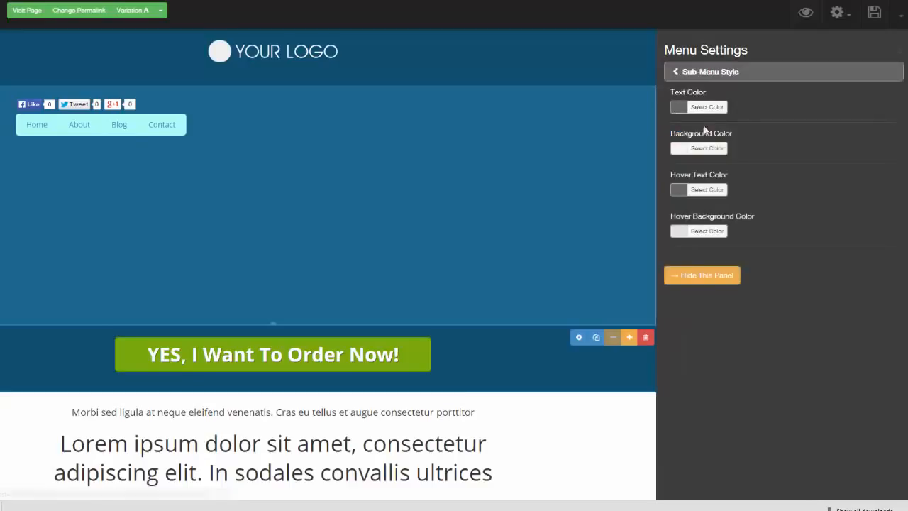
{"action": "left_click", "coordinate": [901, 55]}
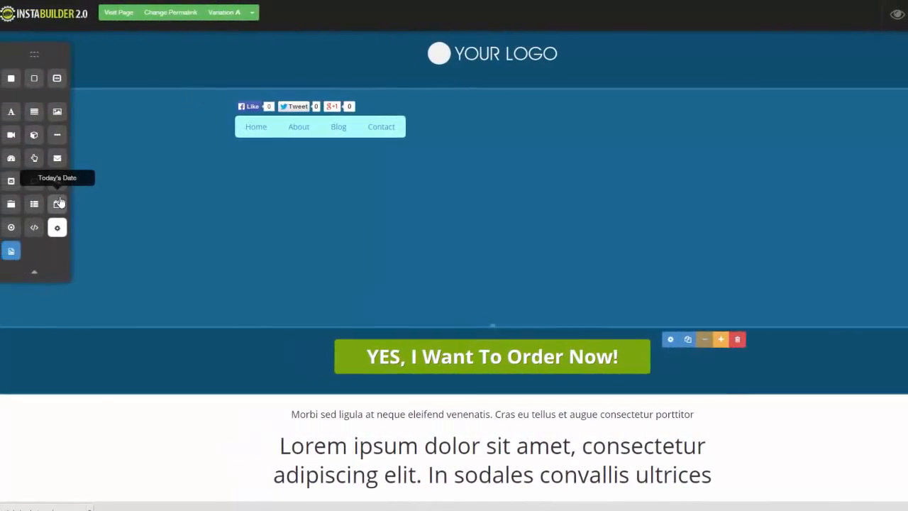
- Add a Today's Date element below the menu, review its date settings and close them
{"action": "left_click_drag", "start_coordinate": [75, 204], "coordinate": [442, 150]}
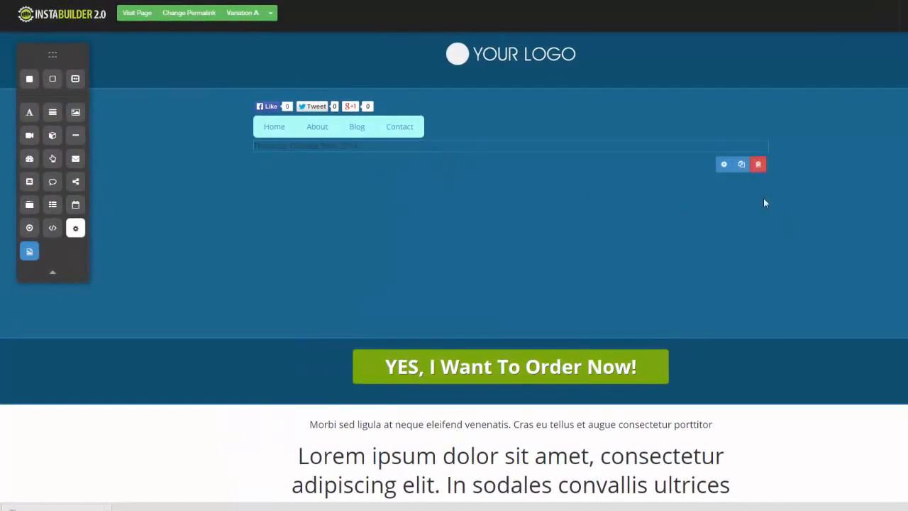
{"action": "left_click", "coordinate": [723, 163]}
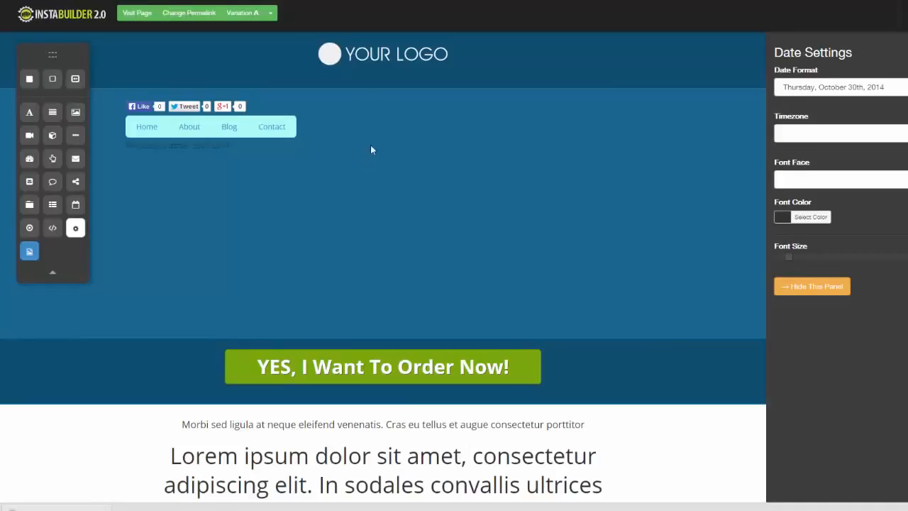
{"action": "left_click", "coordinate": [811, 286]}
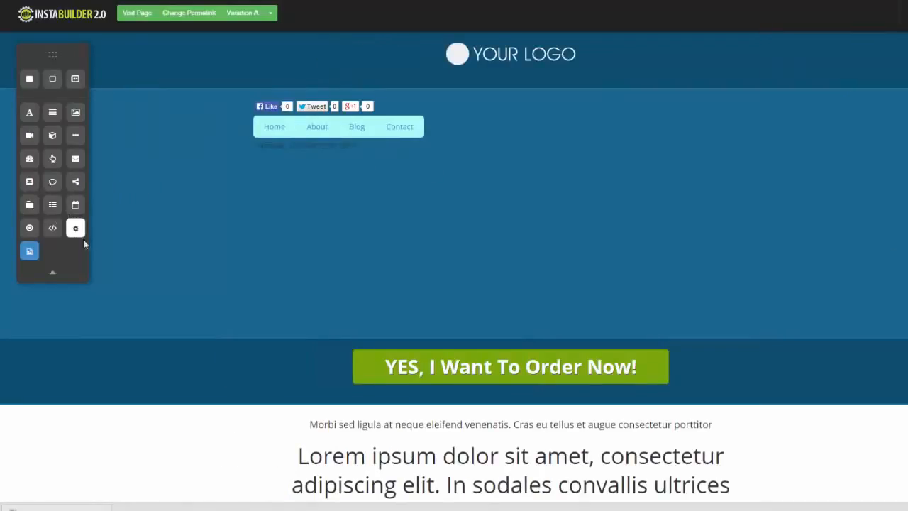
- Place a multiple-choice question element below the date and delete it again
{"action": "left_click_drag", "start_coordinate": [30, 227], "coordinate": [496, 180]}
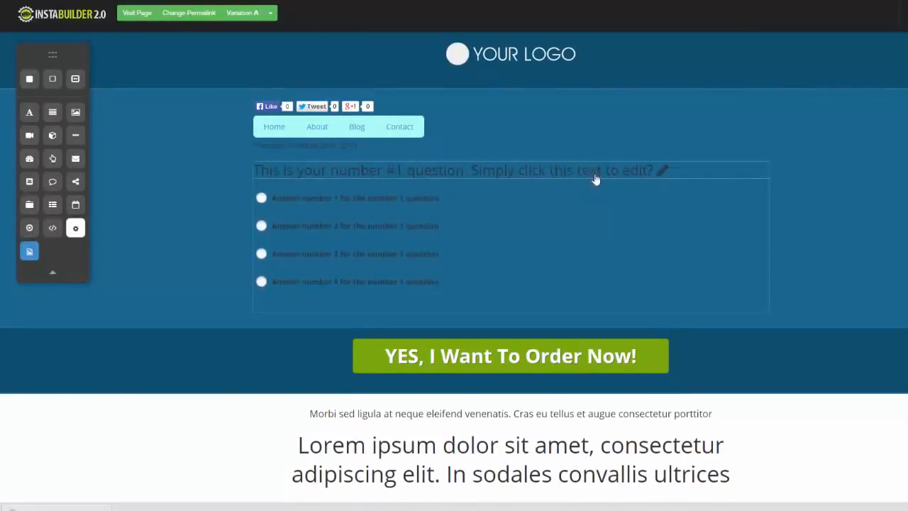
{"action": "left_click", "coordinate": [751, 173]}
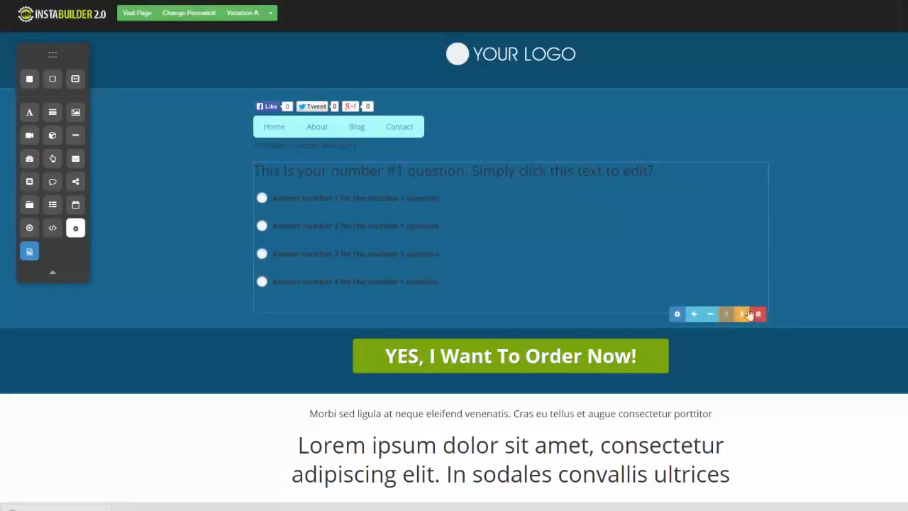
{"action": "left_click", "coordinate": [758, 315]}
{"action": "left_click", "coordinate": [535, 57]}
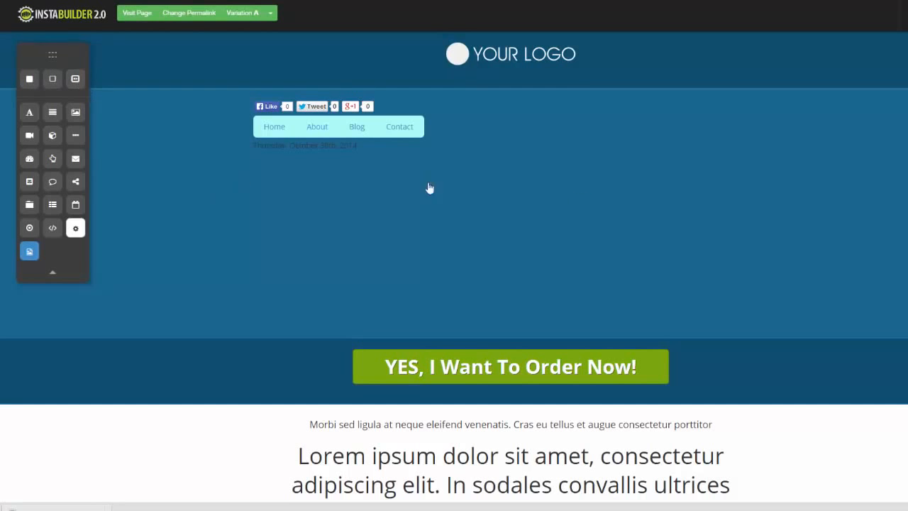
- Add a Wide Section between the large headline text and the three sub-headline columns
{"action": "scroll", "coordinate": [454, 265], "scroll_direction": "down", "scroll_amount": 4}
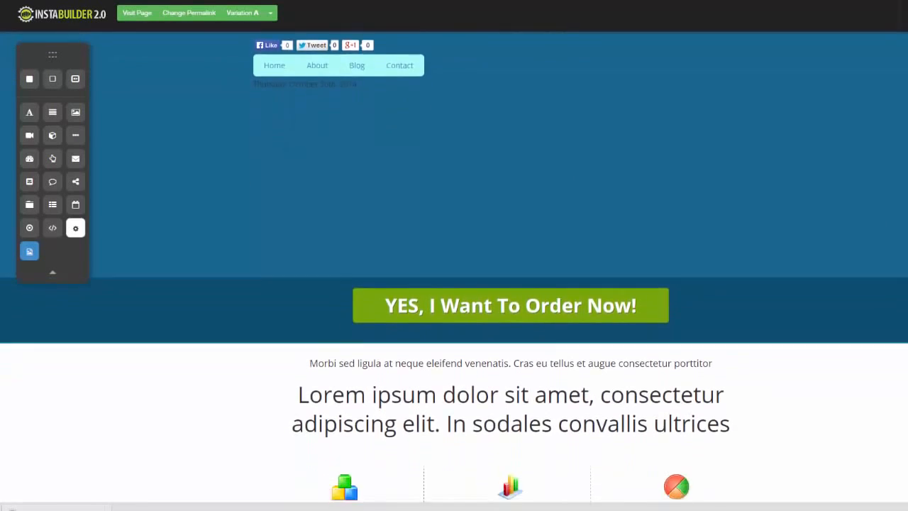
{"action": "scroll", "coordinate": [871, 186], "scroll_direction": "up", "scroll_amount": 4}
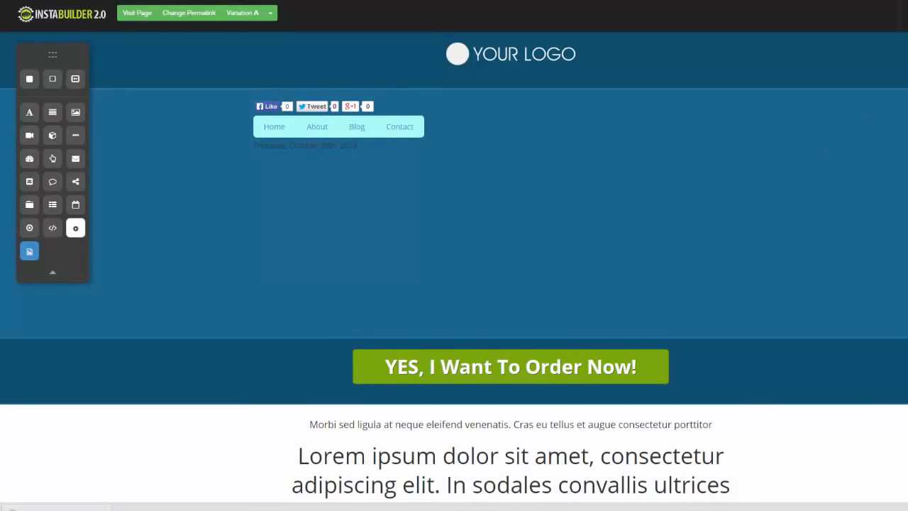
{"action": "scroll", "coordinate": [454, 266], "scroll_direction": "down", "scroll_amount": 5}
{"action": "scroll", "coordinate": [454, 265], "scroll_direction": "up", "scroll_amount": 5}
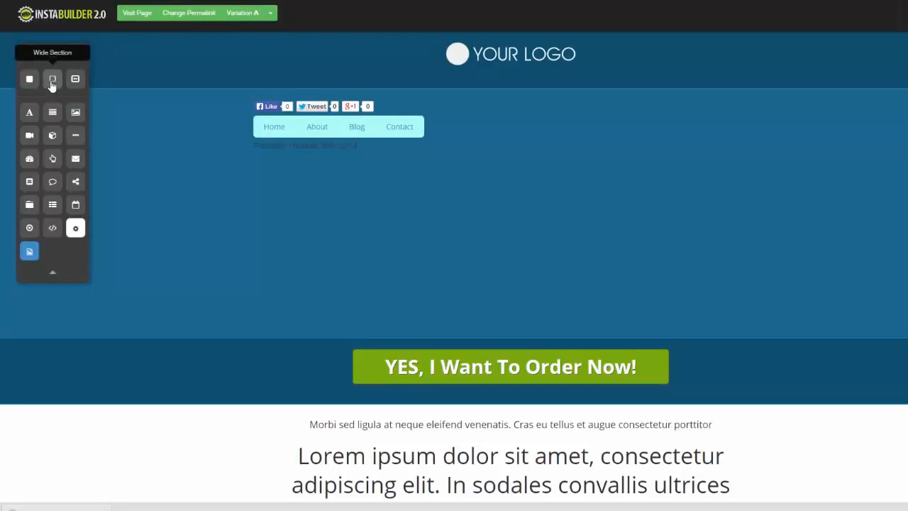
{"action": "left_click_drag", "start_coordinate": [52, 84], "coordinate": [398, 333]}
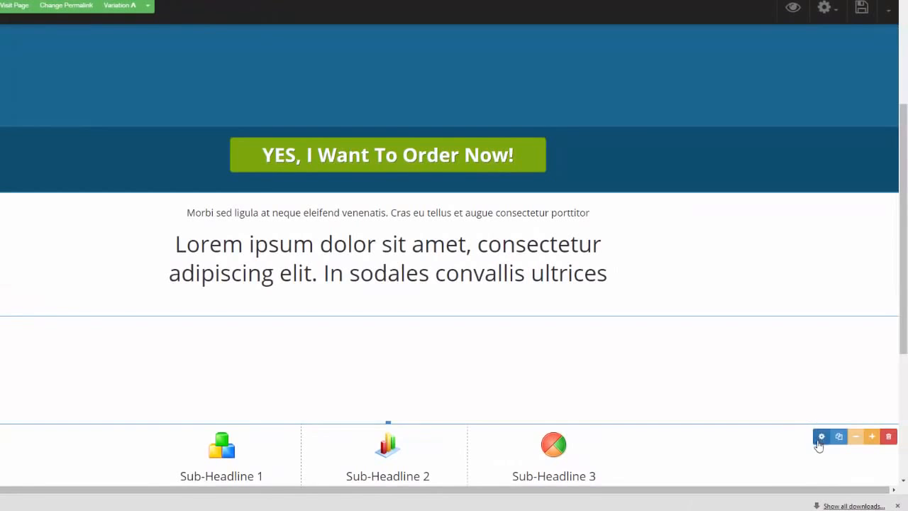
- Apply the dark red pre-made pattern as the new wide section's background
{"action": "left_click", "coordinate": [821, 437]}
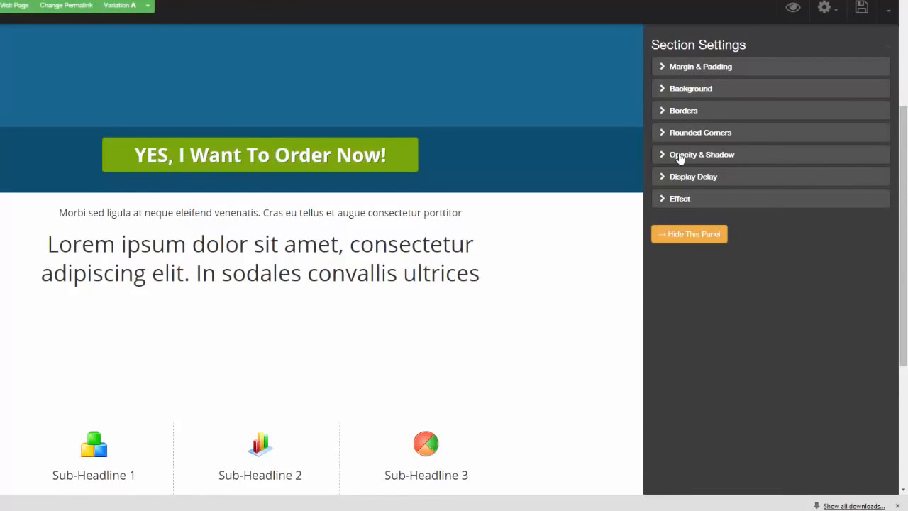
{"action": "left_click", "coordinate": [665, 72]}
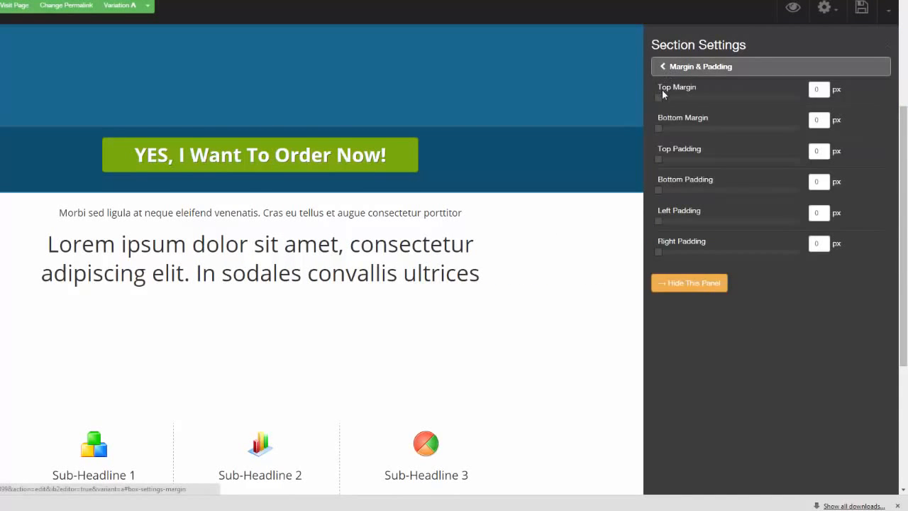
{"action": "left_click", "coordinate": [661, 71]}
{"action": "left_click", "coordinate": [661, 89]}
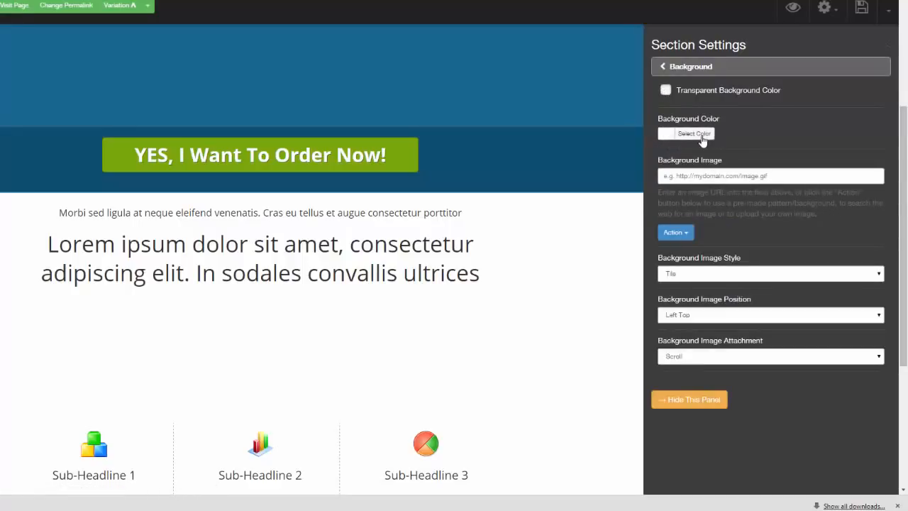
{"action": "left_click", "coordinate": [686, 235]}
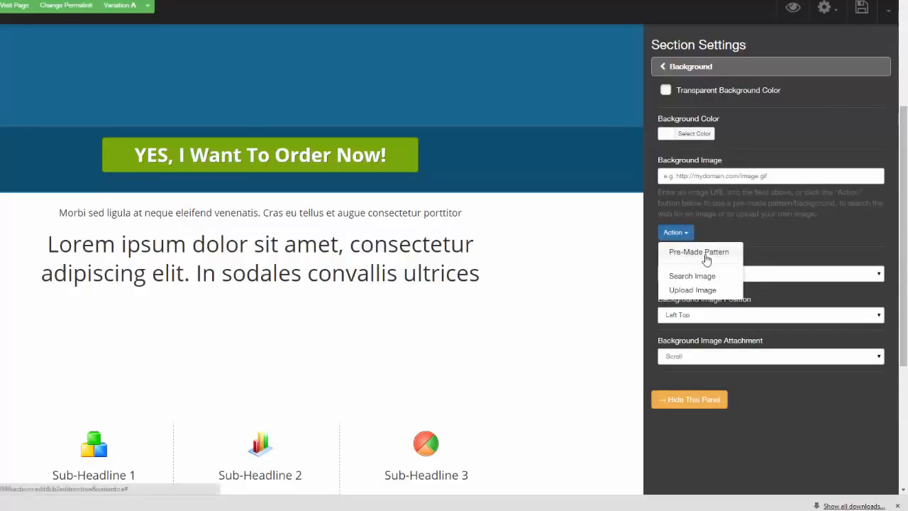
{"action": "left_click", "coordinate": [702, 252]}
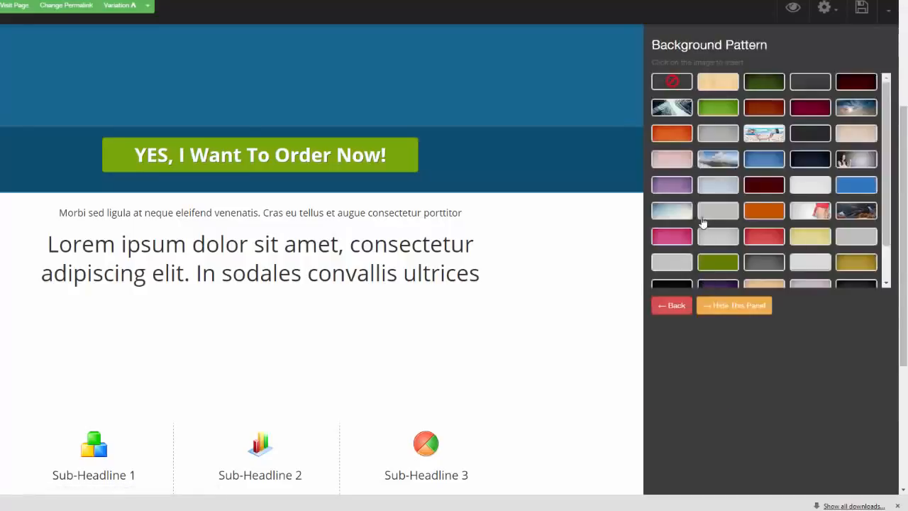
{"action": "left_click", "coordinate": [846, 88]}
{"action": "left_click_drag", "start_coordinate": [554, 361], "coordinate": [482, 251]}
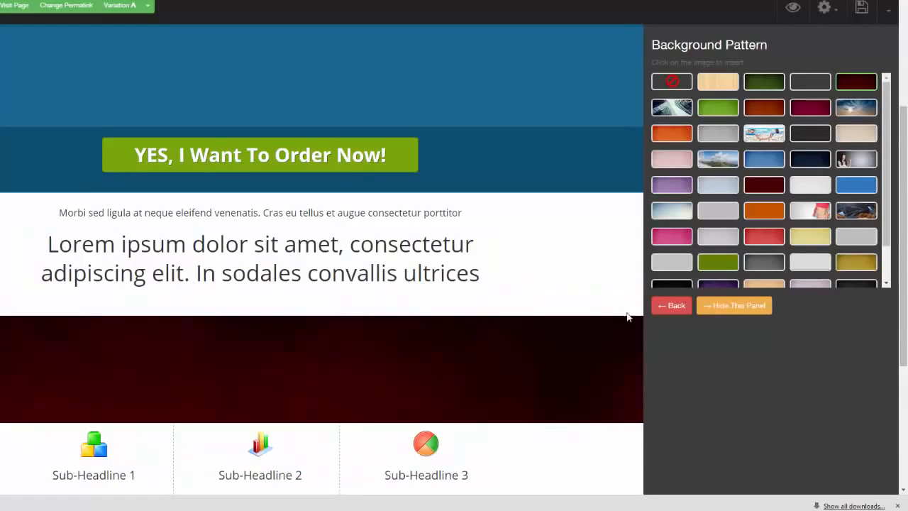
- Try the crimson background pattern on the wide section and replace it with the dark grey one
{"action": "left_click", "coordinate": [809, 110]}
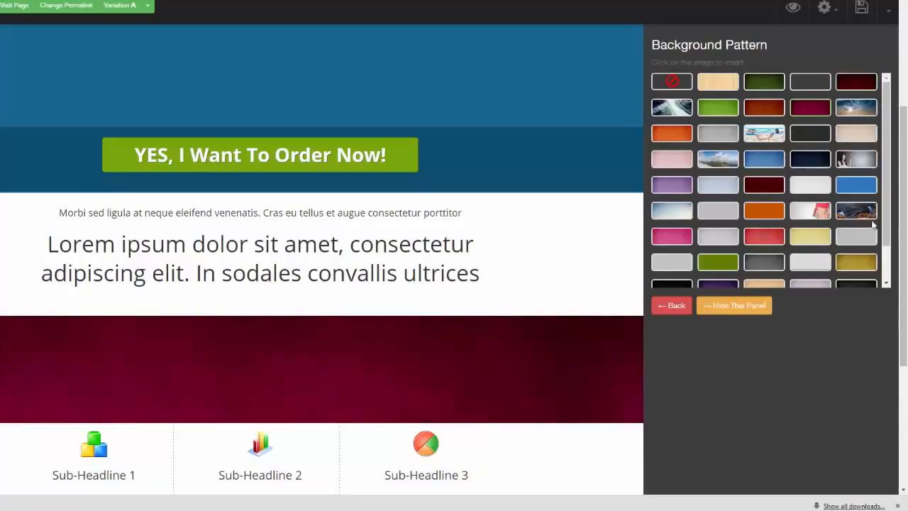
{"action": "left_click_drag", "start_coordinate": [885, 128], "coordinate": [888, 157]}
{"action": "scroll", "coordinate": [887, 155], "scroll_direction": "up", "scroll_amount": 3}
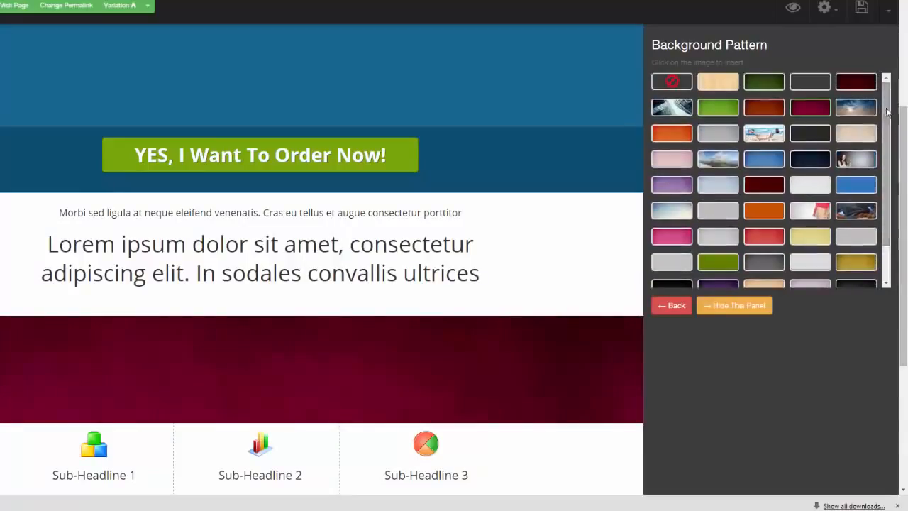
{"action": "left_click", "coordinate": [769, 262]}
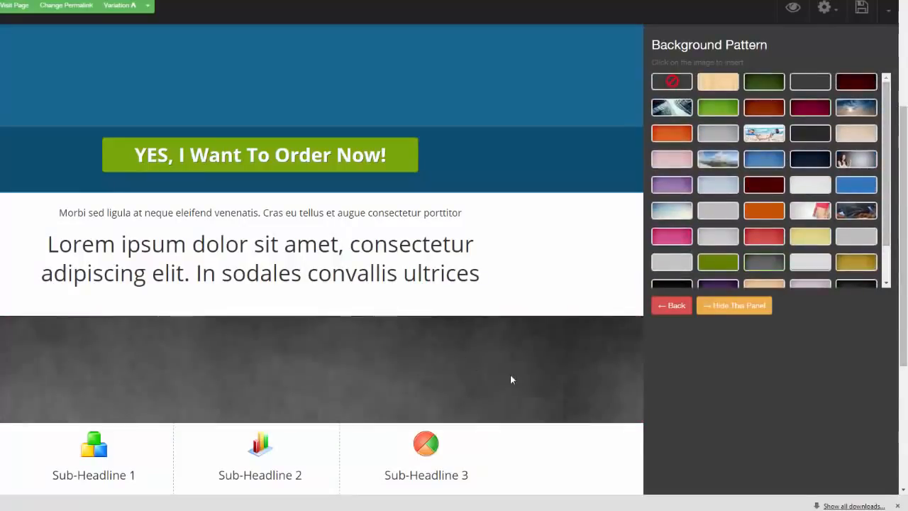
{"action": "mouse_move", "coordinate": [511, 376]}
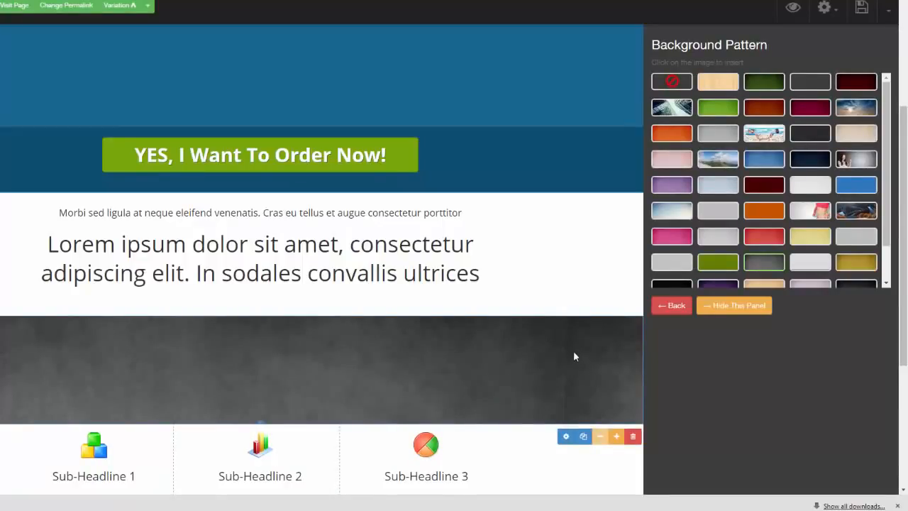
- Duplicate the dark grey section, try the blue pattern on the upper one, give it the orange grid pattern instead, and close the settings
{"action": "left_click", "coordinate": [583, 436]}
{"action": "left_click_drag", "start_coordinate": [567, 461], "coordinate": [558, 252]}
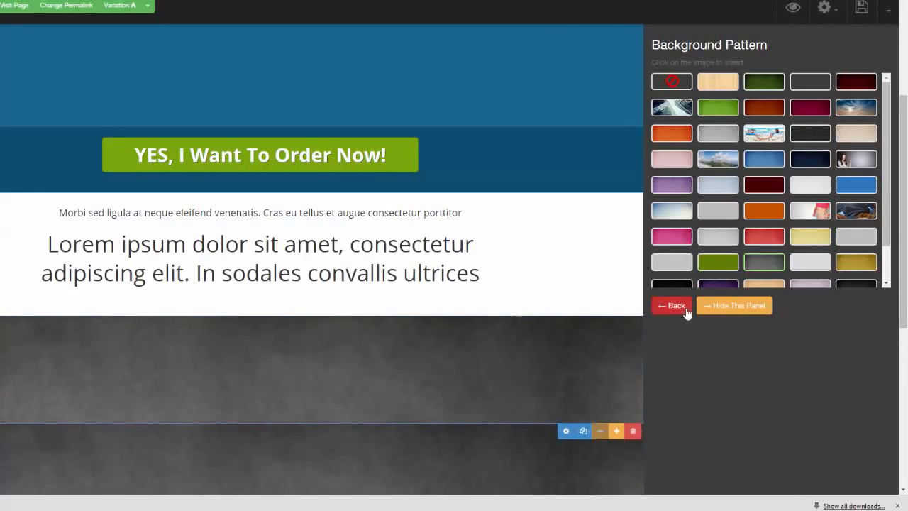
{"action": "left_click", "coordinate": [767, 157]}
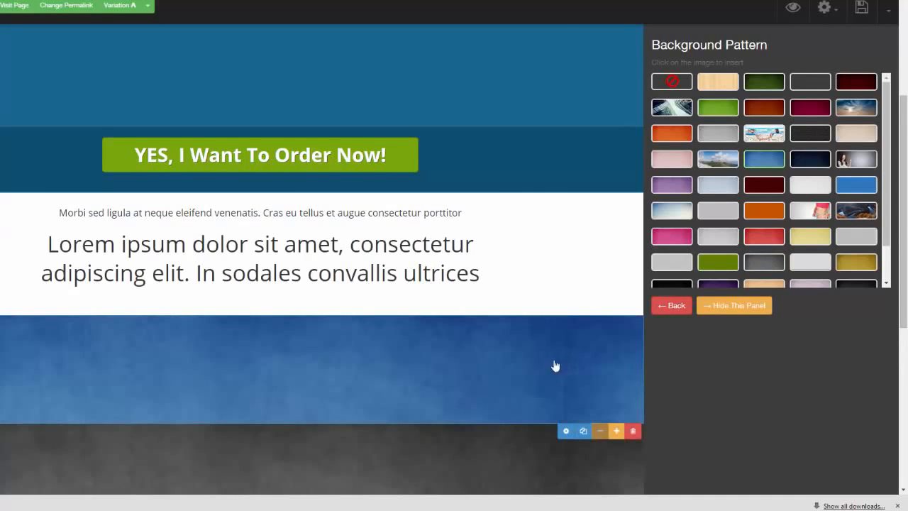
{"action": "left_click_drag", "start_coordinate": [902, 245], "coordinate": [902, 315]}
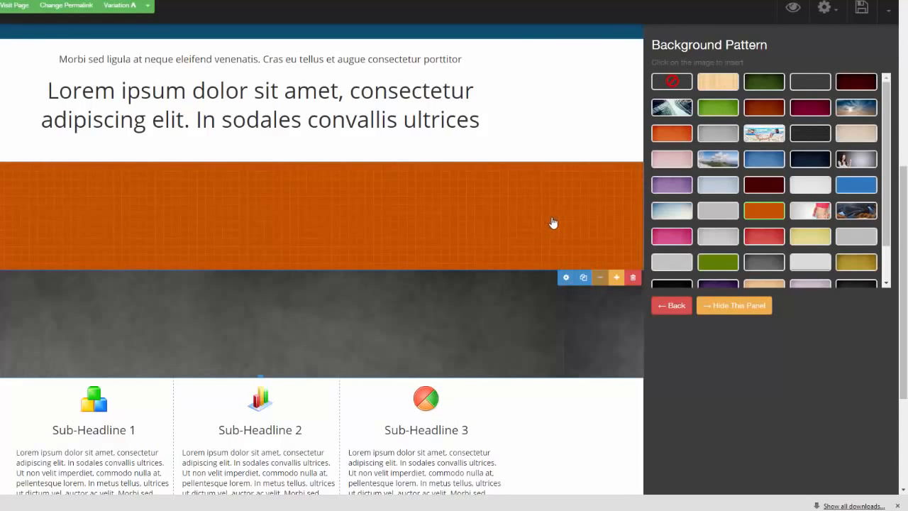
{"action": "left_click", "coordinate": [734, 305]}
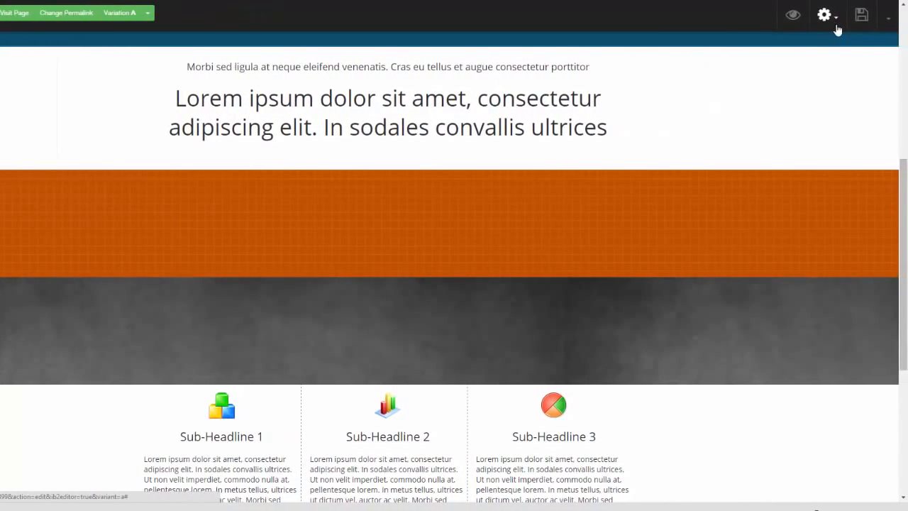
- Enable the attention bar, change its background color to black, and close its settings
{"action": "left_click", "coordinate": [837, 28]}
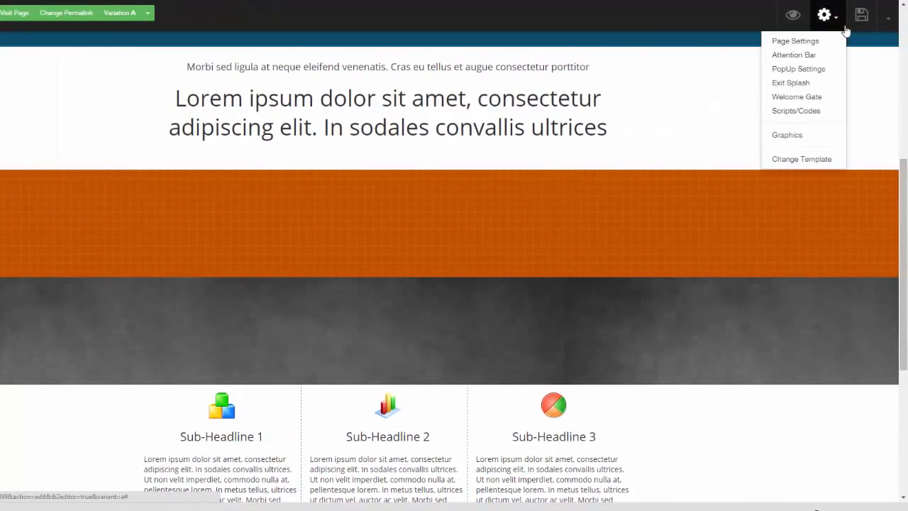
{"action": "left_click", "coordinate": [805, 58]}
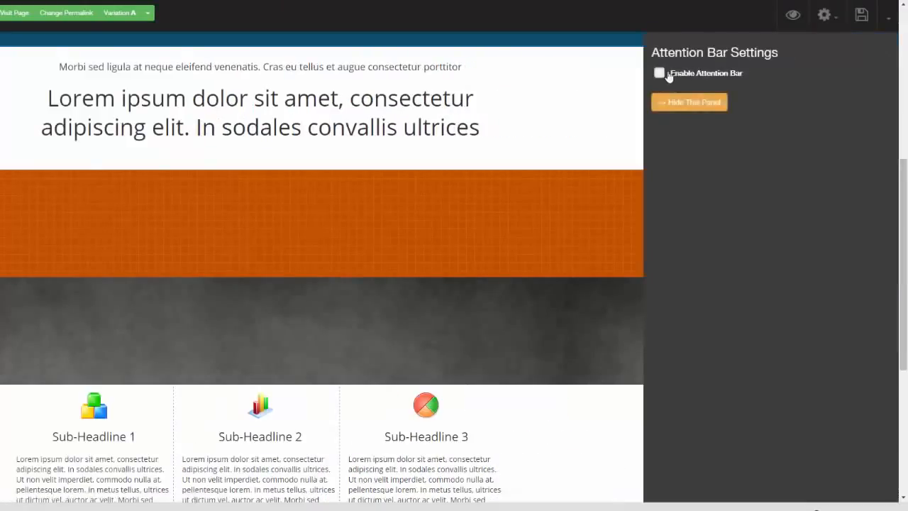
{"action": "left_click", "coordinate": [659, 73]}
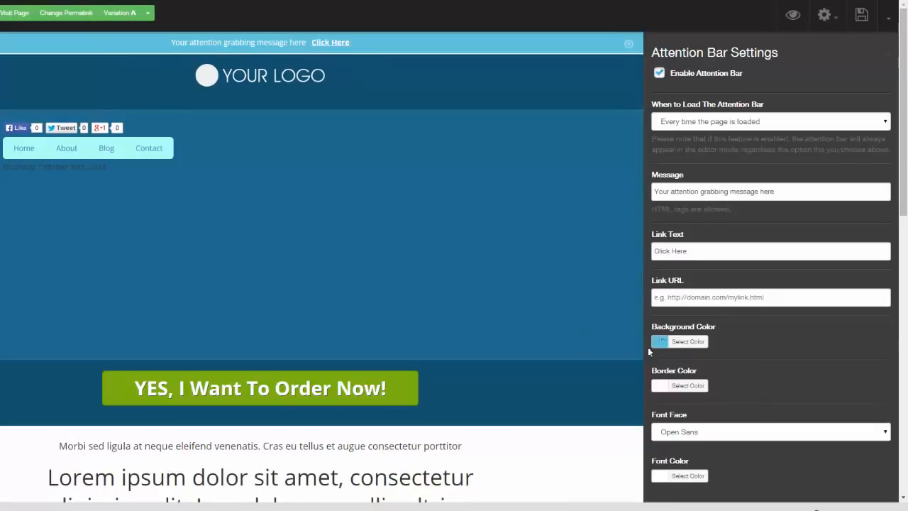
{"action": "left_click", "coordinate": [666, 342]}
{"action": "left_click", "coordinate": [659, 433]}
{"action": "left_click", "coordinate": [642, 468]}
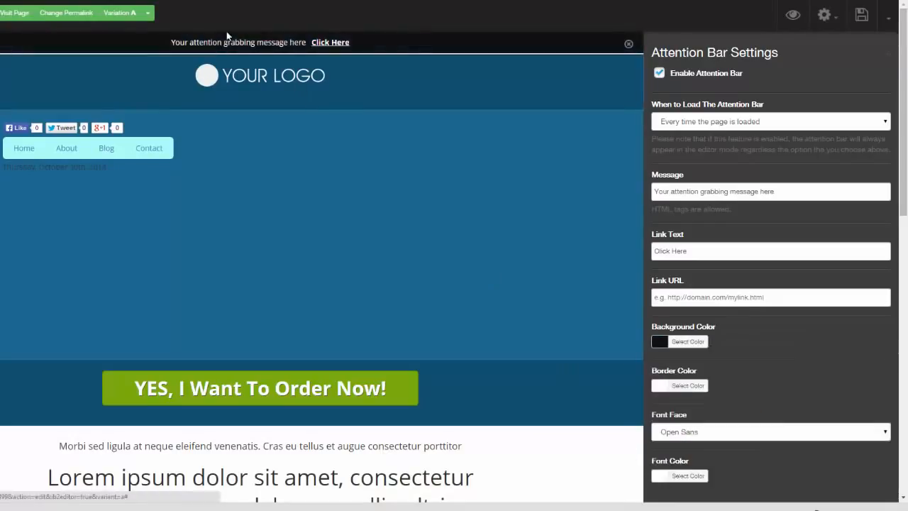
{"action": "left_click", "coordinate": [889, 57]}
- Examine the pop-up settings and the choices for when the pop-up loads, leaving them as they are
{"action": "left_click", "coordinate": [830, 17]}
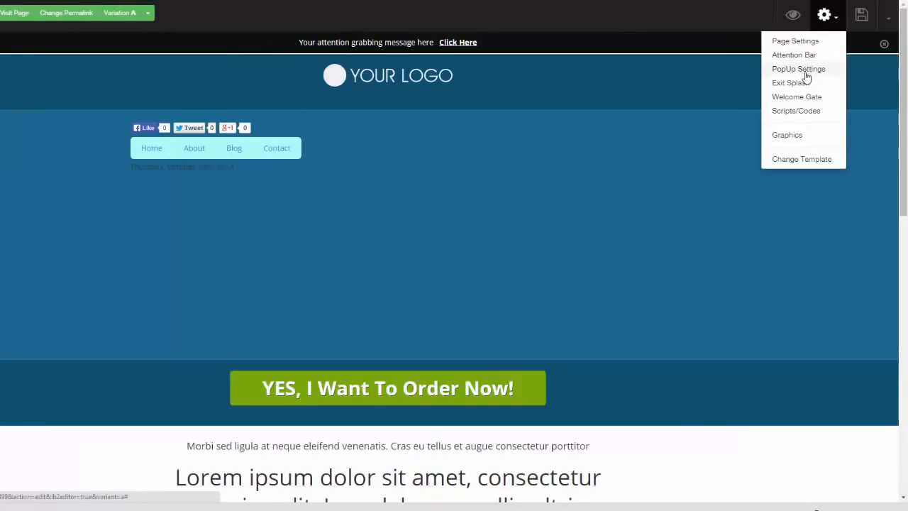
{"action": "left_click", "coordinate": [798, 69]}
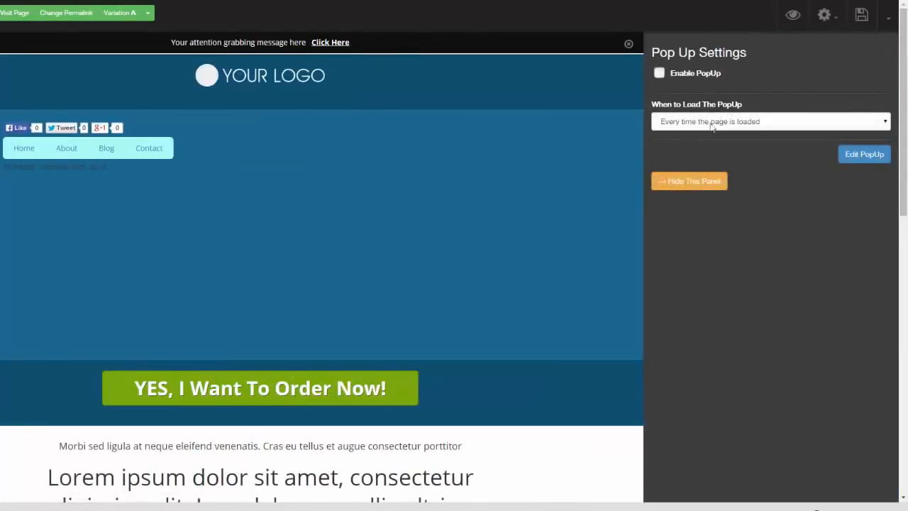
{"action": "left_click", "coordinate": [884, 125]}
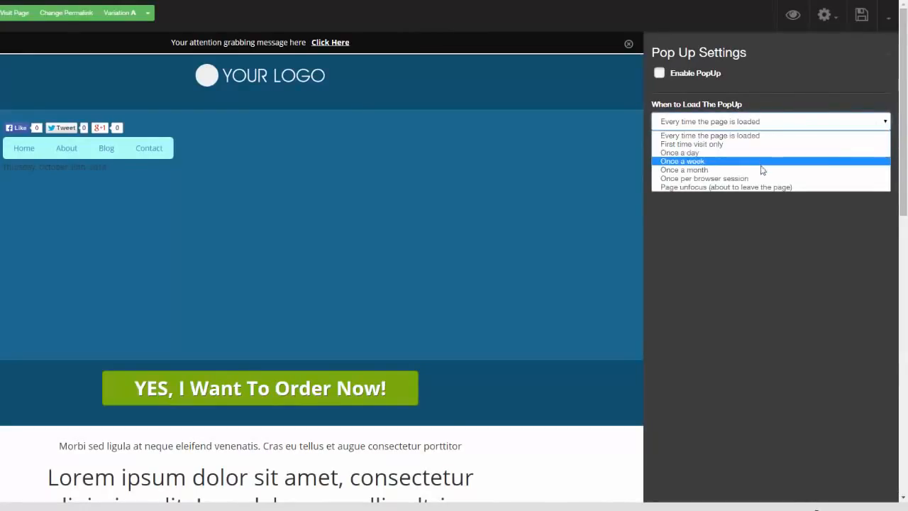
{"action": "left_click", "coordinate": [760, 233]}
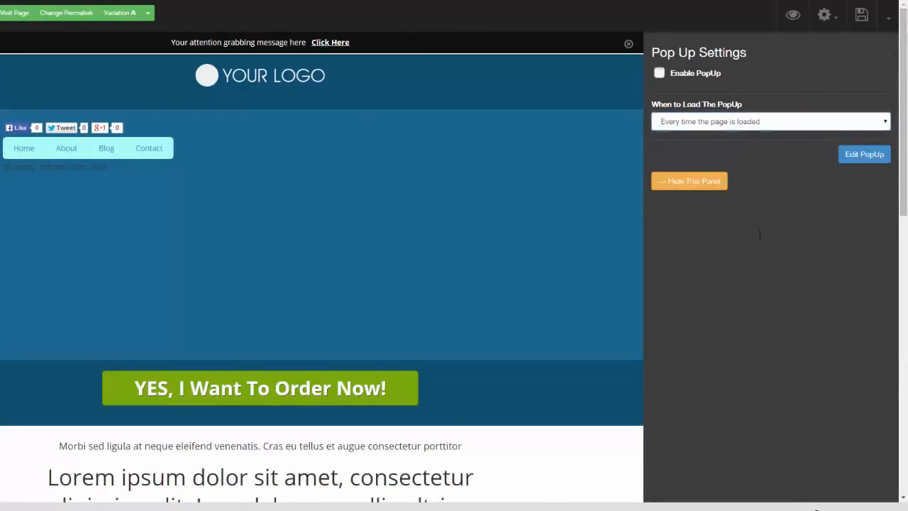
{"action": "left_click", "coordinate": [886, 57]}
- Examine the Welcome Gate settings and how a post or page is chosen for locking
{"action": "left_click", "coordinate": [831, 22]}
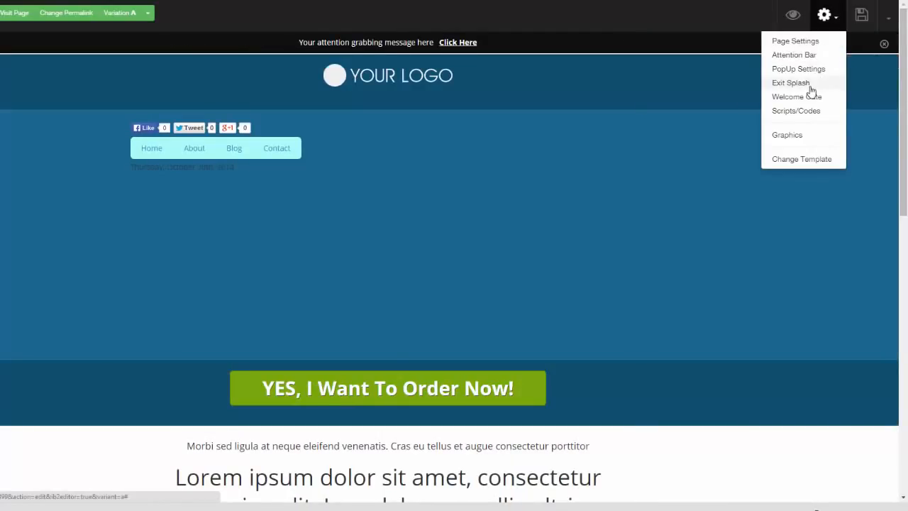
{"action": "left_click", "coordinate": [814, 100]}
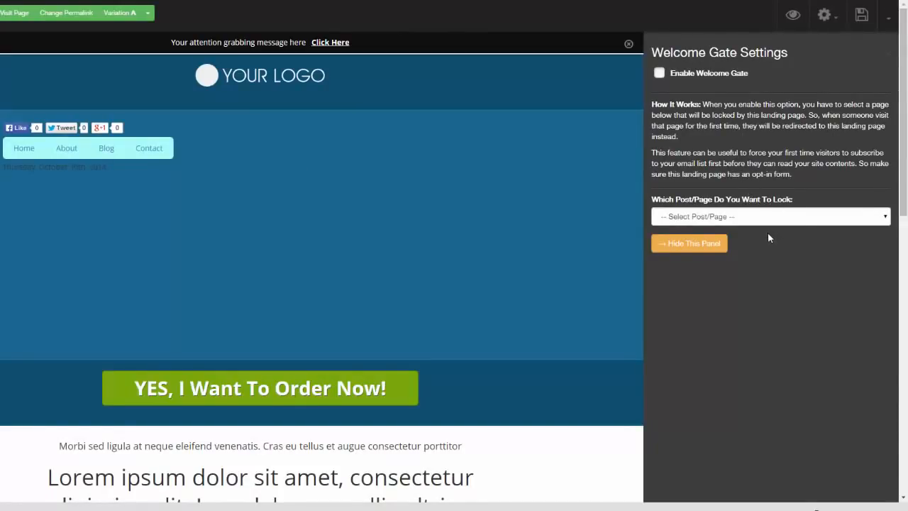
{"action": "left_click", "coordinate": [889, 57]}
- Insert the red "Send Me The Video" and yellow "Get The FREE Report!" button graphics into the blue section below the navigation menu
{"action": "left_click", "coordinate": [824, 15]}
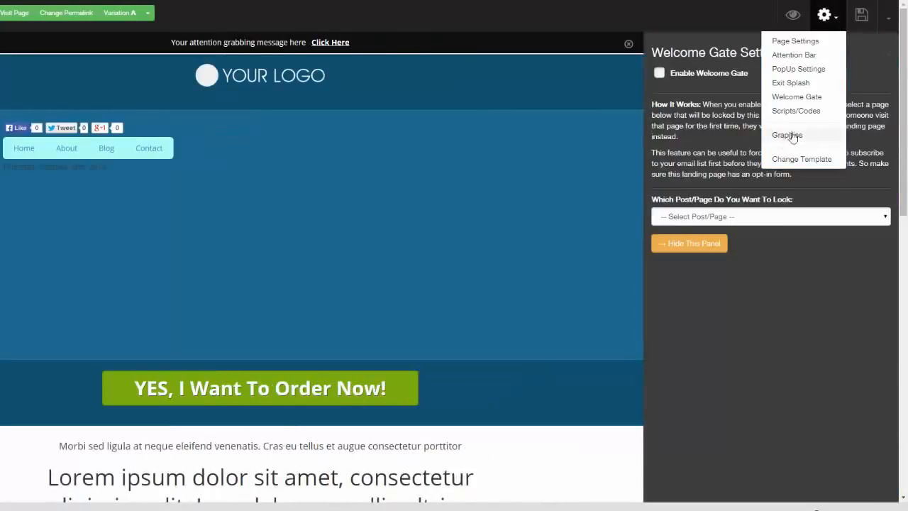
{"action": "left_click", "coordinate": [797, 136]}
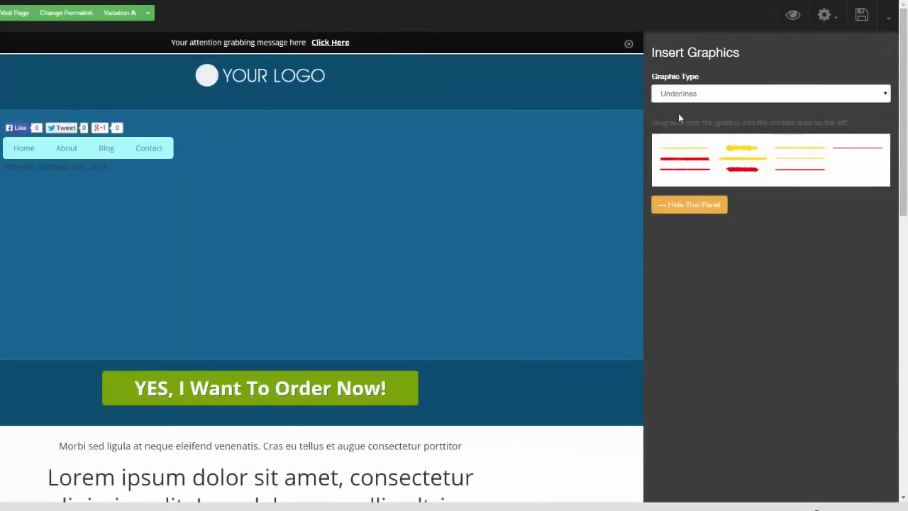
{"action": "left_click", "coordinate": [886, 98]}
{"action": "left_click", "coordinate": [853, 122]}
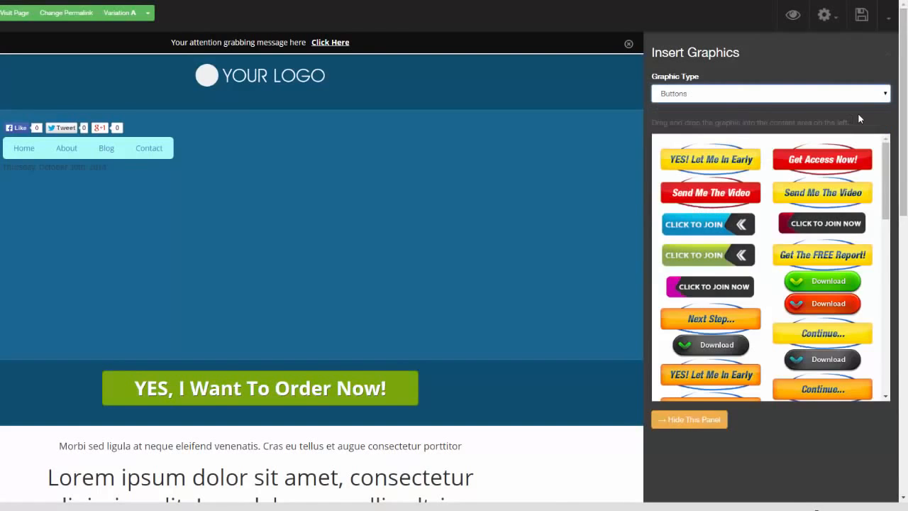
{"action": "left_click_drag", "start_coordinate": [710, 192], "coordinate": [376, 176]}
{"action": "left_click_drag", "start_coordinate": [822, 255], "coordinate": [368, 249]}
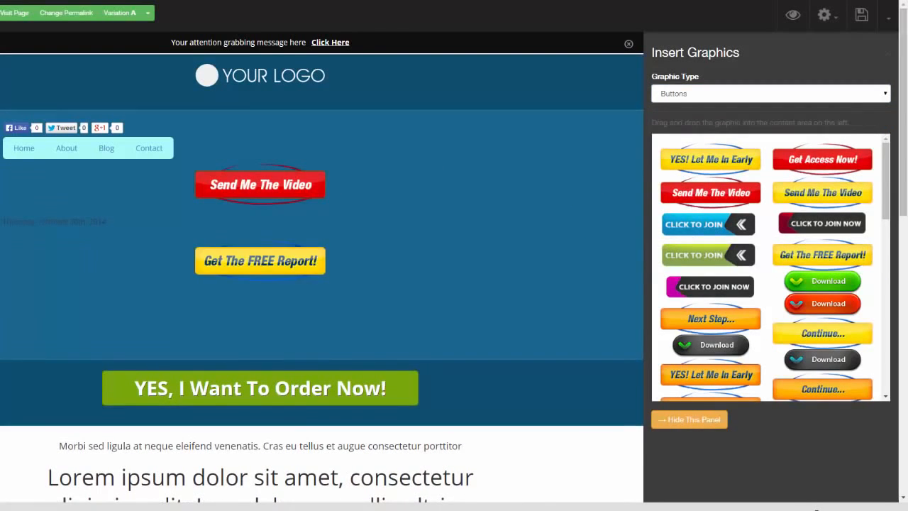
- Browse the Bigicons and Highlights graphics, and insert the red double-chevron graphic from Arrows above the "Send Me The Video" button
{"action": "left_click", "coordinate": [879, 93]}
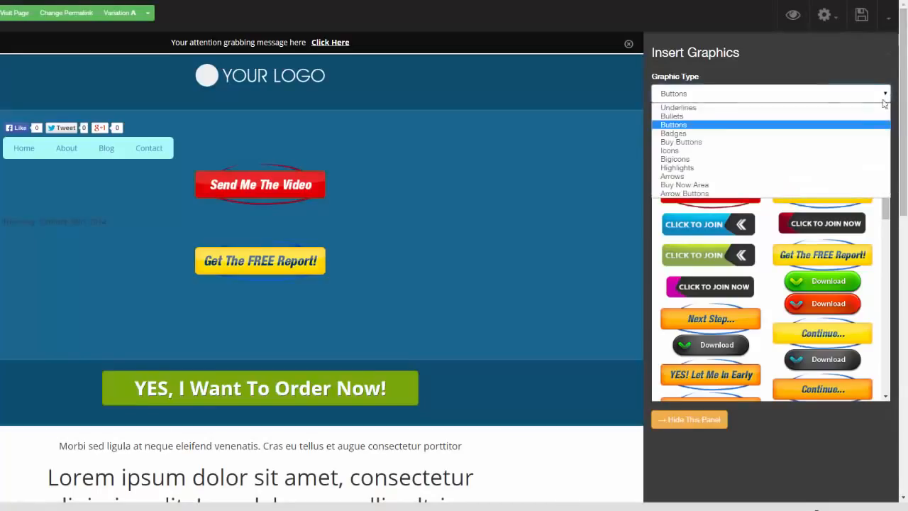
{"action": "left_click", "coordinate": [822, 158]}
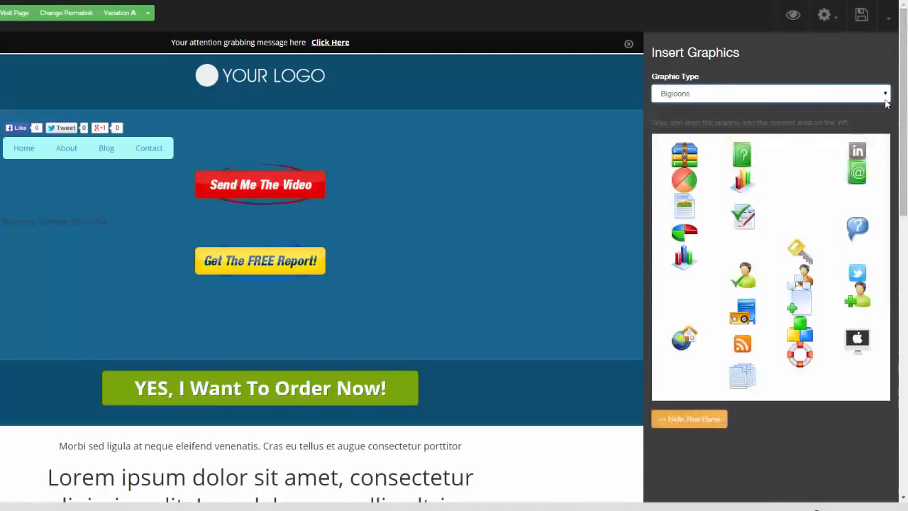
{"action": "left_click", "coordinate": [883, 98]}
{"action": "left_click", "coordinate": [815, 166]}
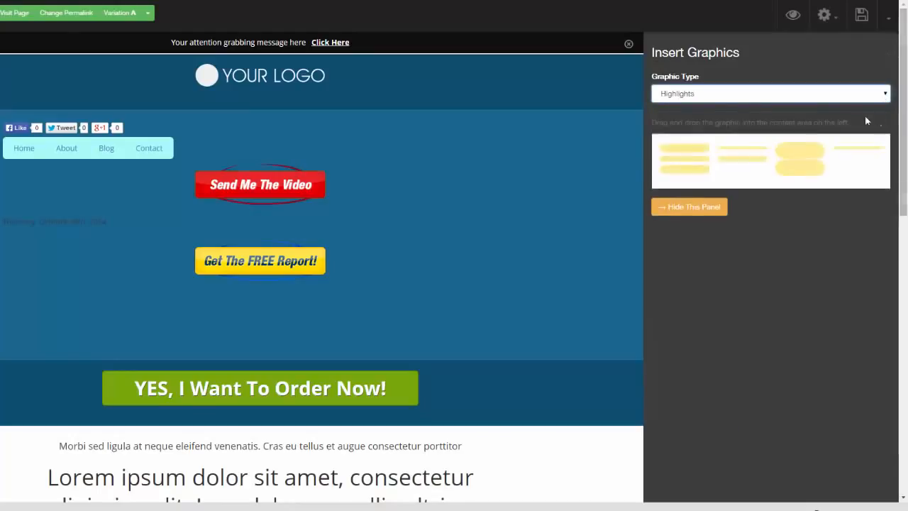
{"action": "left_click", "coordinate": [858, 93]}
{"action": "left_click", "coordinate": [816, 175]}
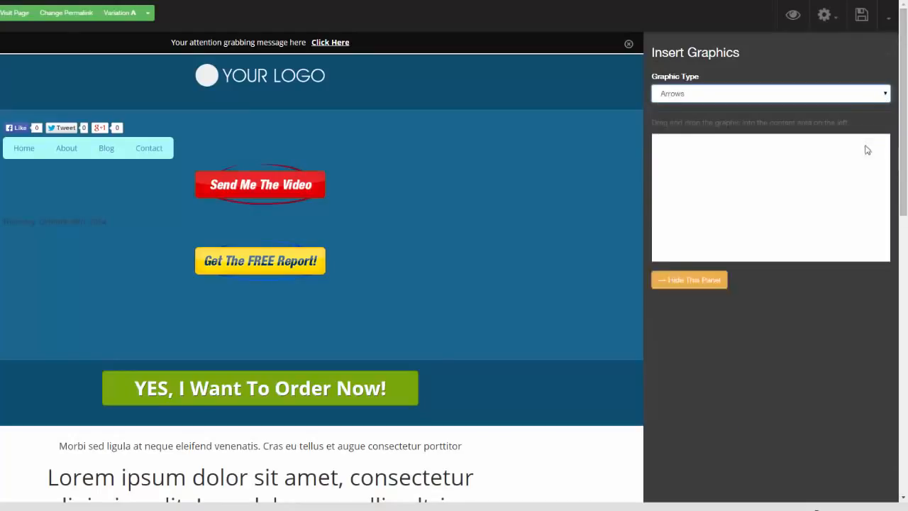
{"action": "left_click_drag", "start_coordinate": [794, 202], "coordinate": [422, 176]}
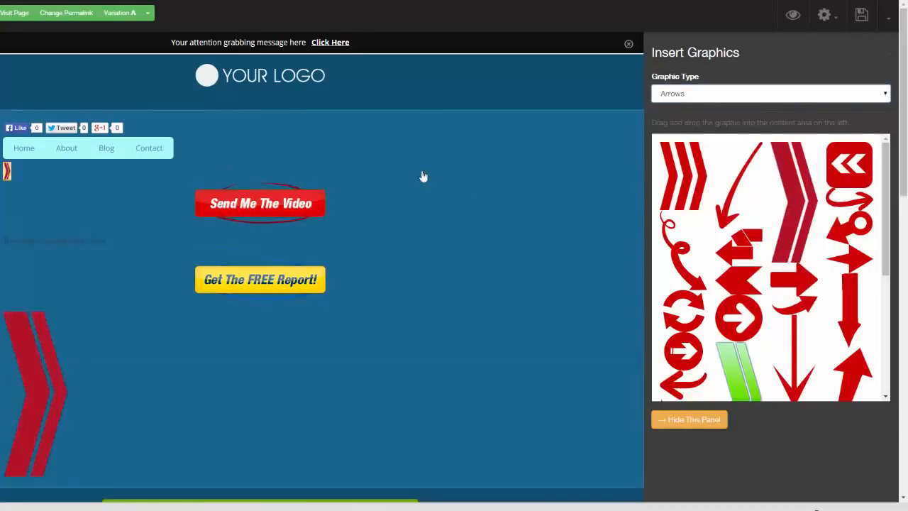
{"action": "left_click", "coordinate": [272, 248]}
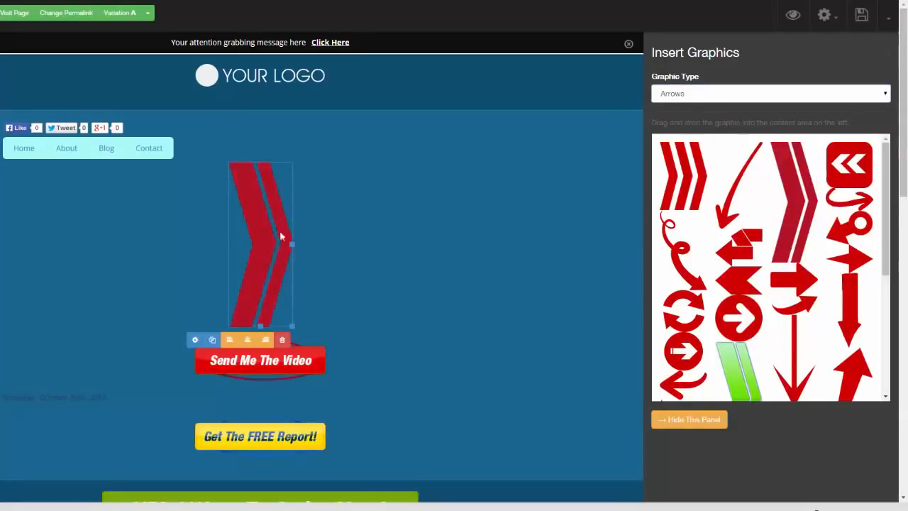
- Examine the red chevron's image settings and the options for publishing the page or saving it as a template
{"action": "left_click", "coordinate": [196, 341]}
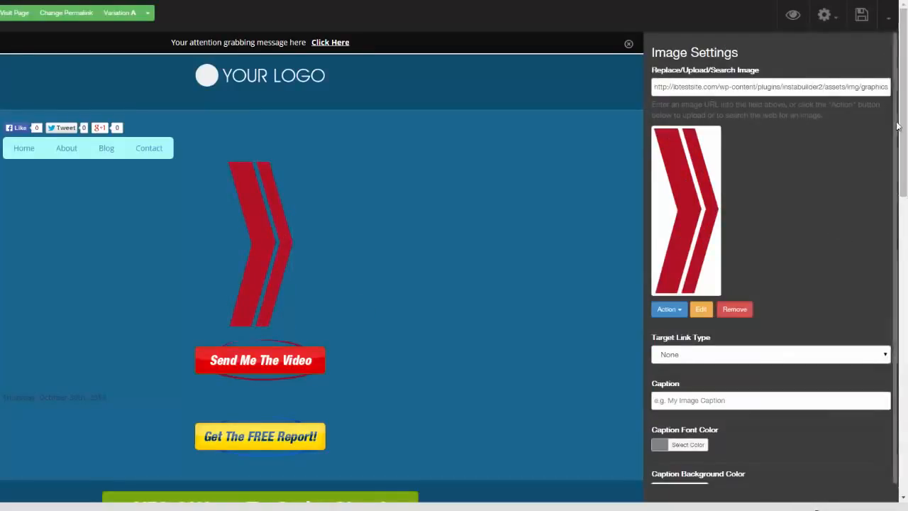
{"action": "scroll", "coordinate": [895, 217], "scroll_direction": "down", "scroll_amount": 3}
{"action": "scroll", "coordinate": [895, 218], "scroll_direction": "up", "scroll_amount": 3}
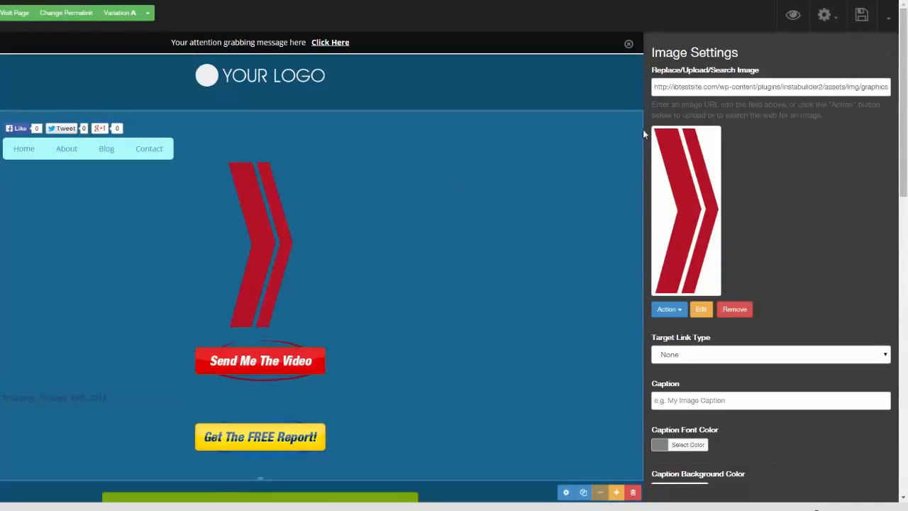
{"action": "left_click", "coordinate": [886, 24]}
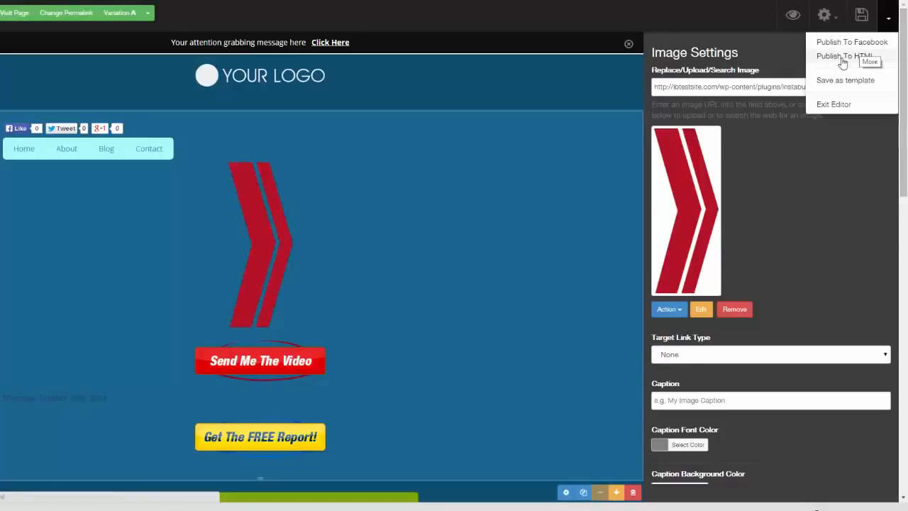
- Change the page template to the squeeze page with the sunset beach background and "Free Report Reveals..." box
{"action": "left_click", "coordinate": [835, 22]}
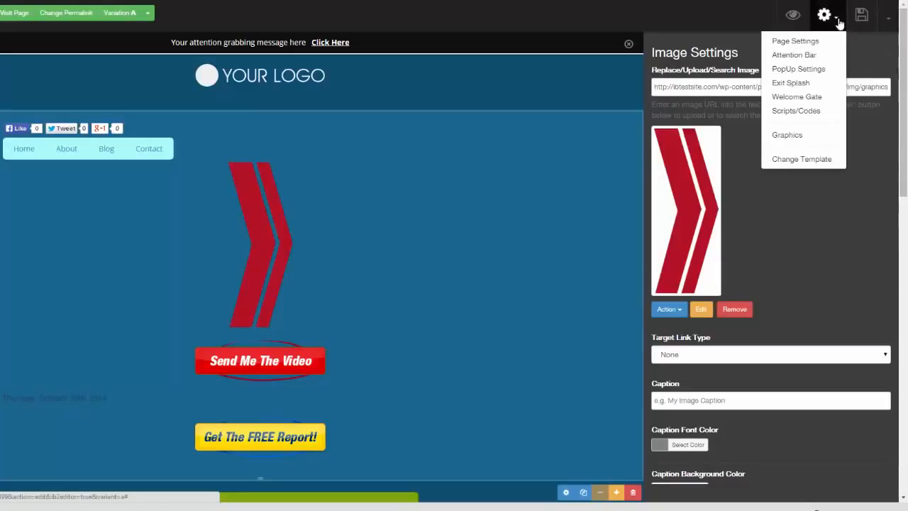
{"action": "left_click", "coordinate": [808, 158]}
{"action": "left_click", "coordinate": [410, 83]}
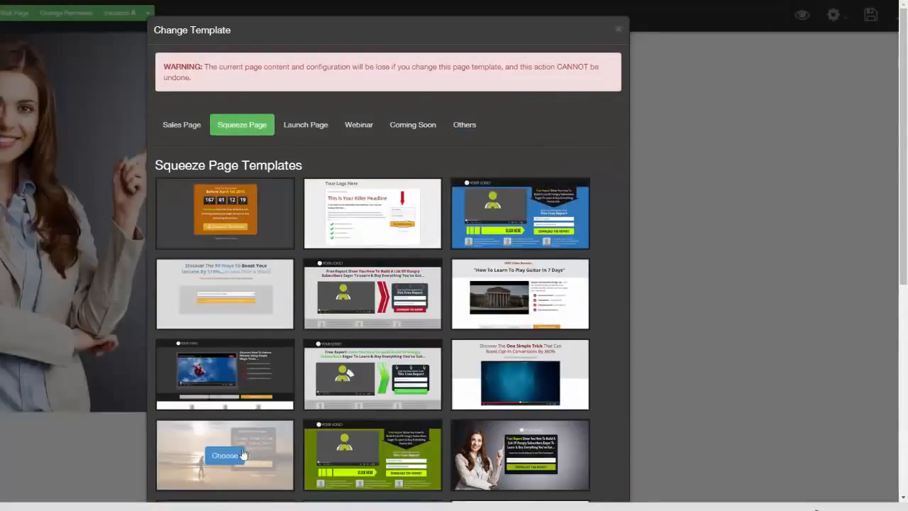
{"action": "left_click", "coordinate": [242, 452]}
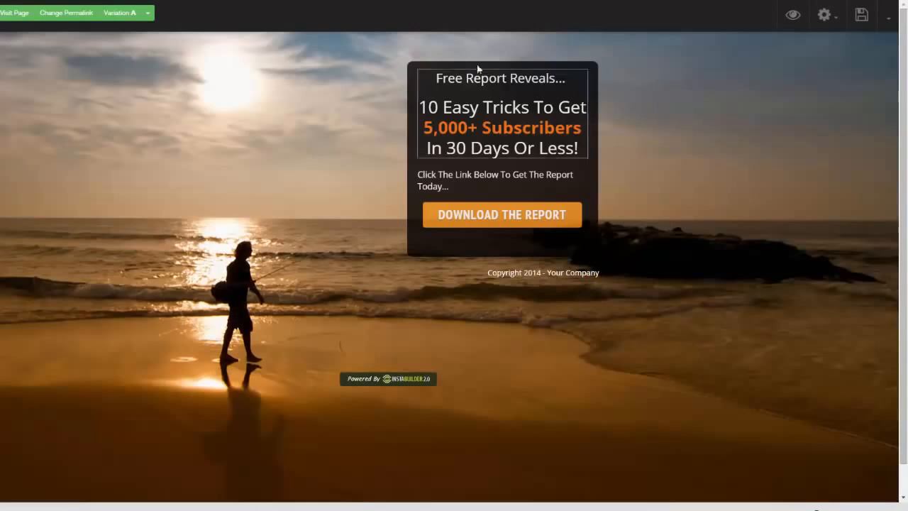
- Select the dark box that holds the "Free Report Reveals..." headline and the download button
{"action": "left_click", "coordinate": [588, 255]}
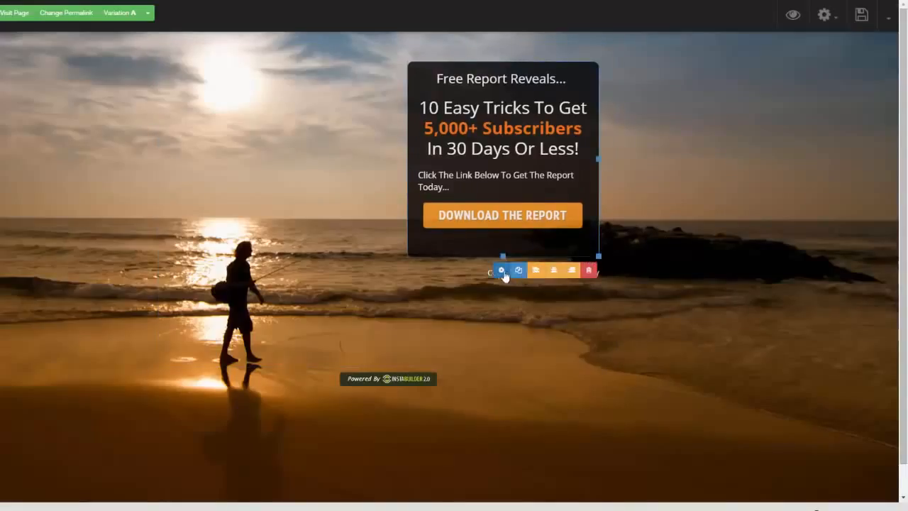
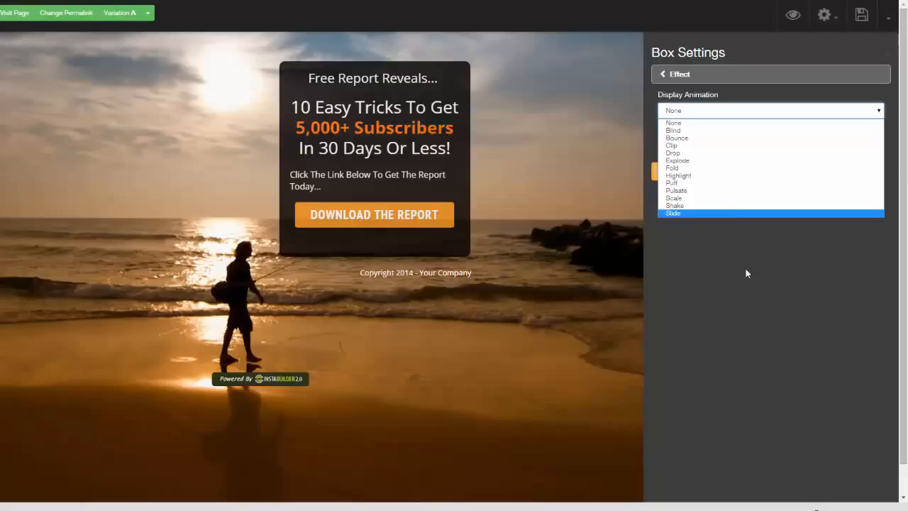
- Save the page with the box's display animation left at None, and preview it
{"action": "left_click", "coordinate": [745, 270]}
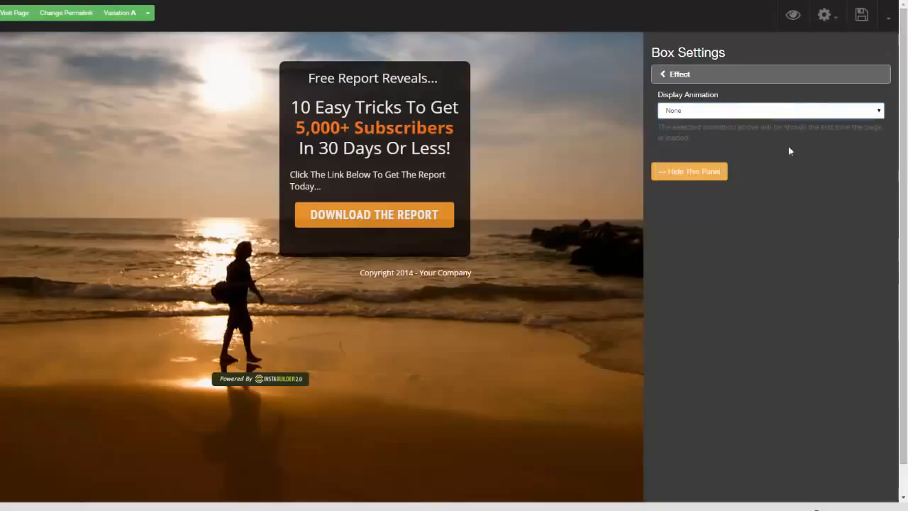
{"action": "left_click", "coordinate": [863, 20]}
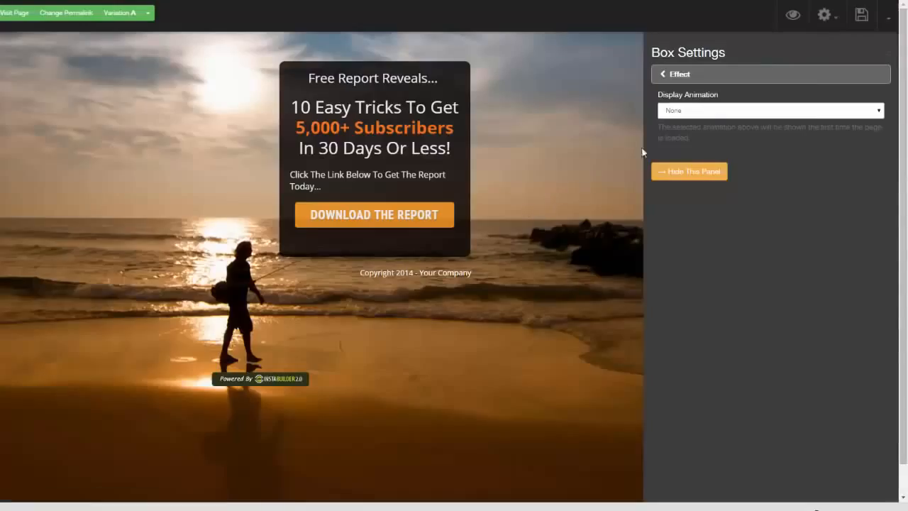
{"action": "left_click", "coordinate": [792, 17]}
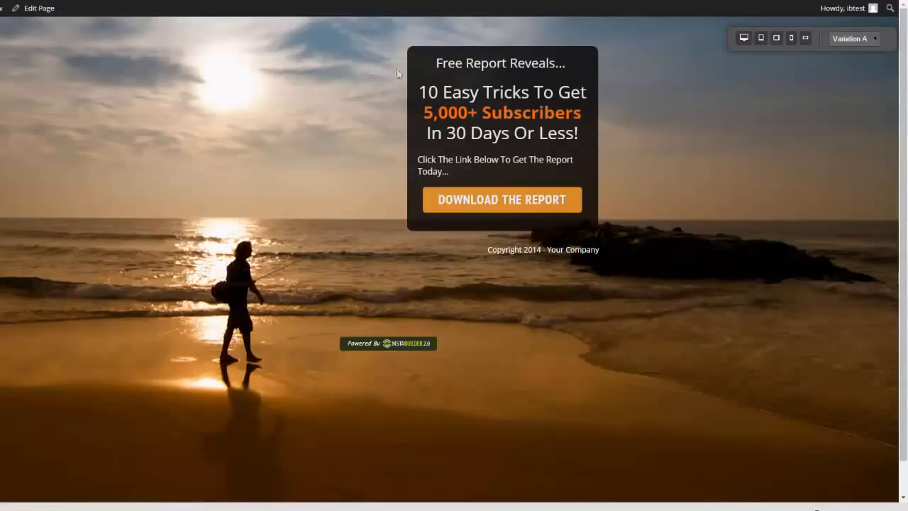
- Reopen the page in the InstaBuilder 2.0 editor and try the dark box aligned to the left, right and center
{"action": "left_click", "coordinate": [49, 12]}
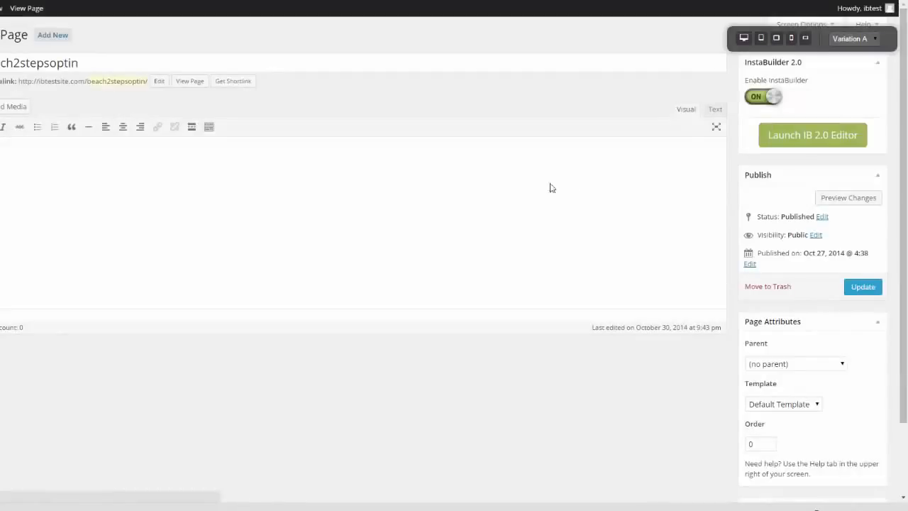
{"action": "left_click", "coordinate": [807, 142]}
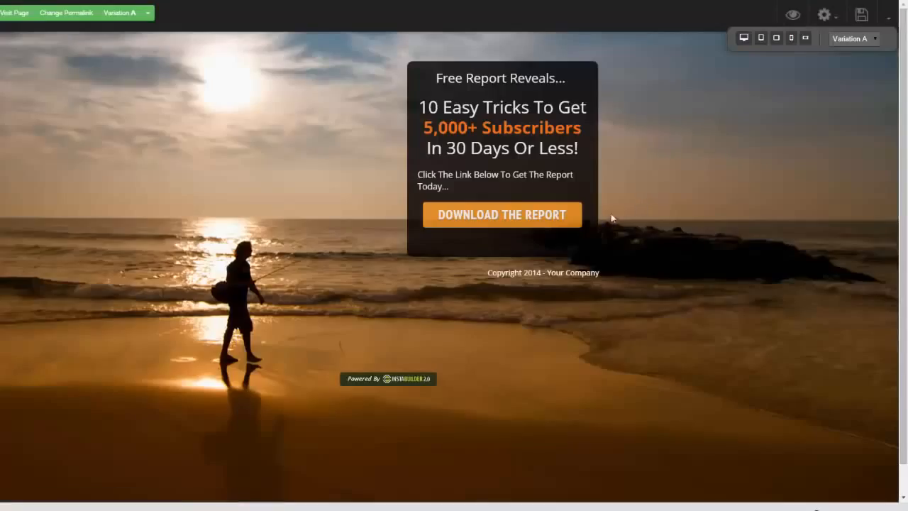
{"action": "mouse_move", "coordinate": [593, 260]}
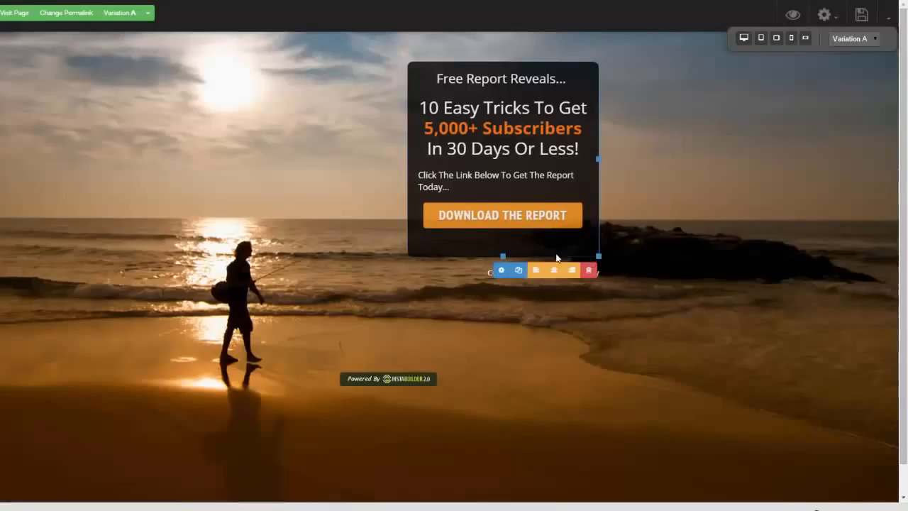
{"action": "left_click", "coordinate": [534, 270]}
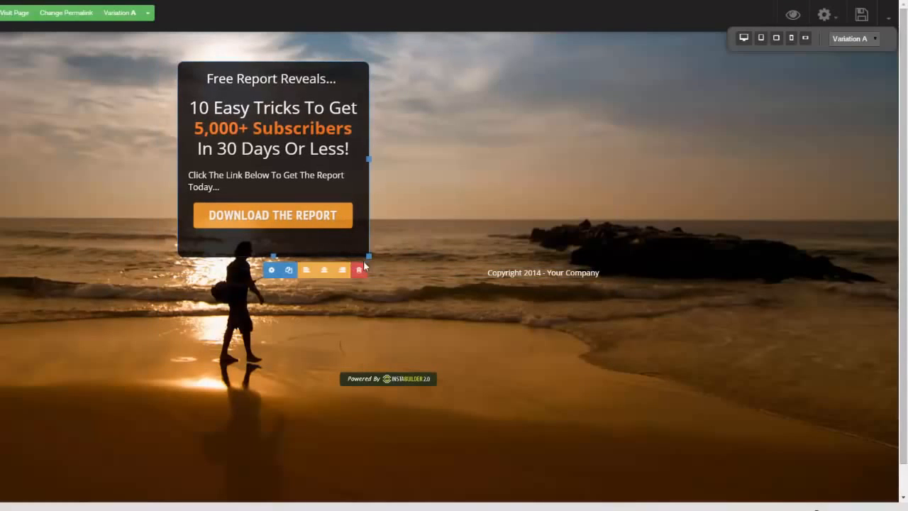
{"action": "left_click", "coordinate": [344, 269]}
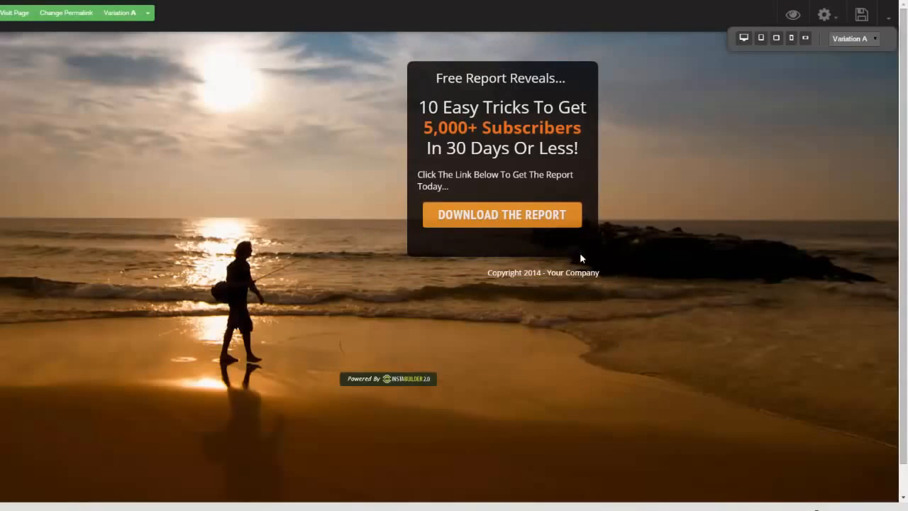
{"action": "left_click", "coordinate": [556, 270]}
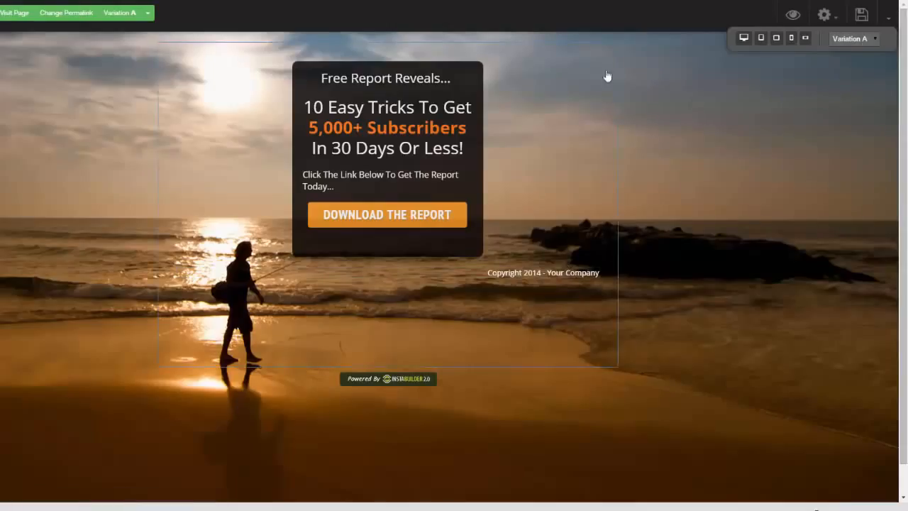
- Exit the page editor without saving and return to the InstaBuilder dashboard
{"action": "left_click", "coordinate": [887, 17]}
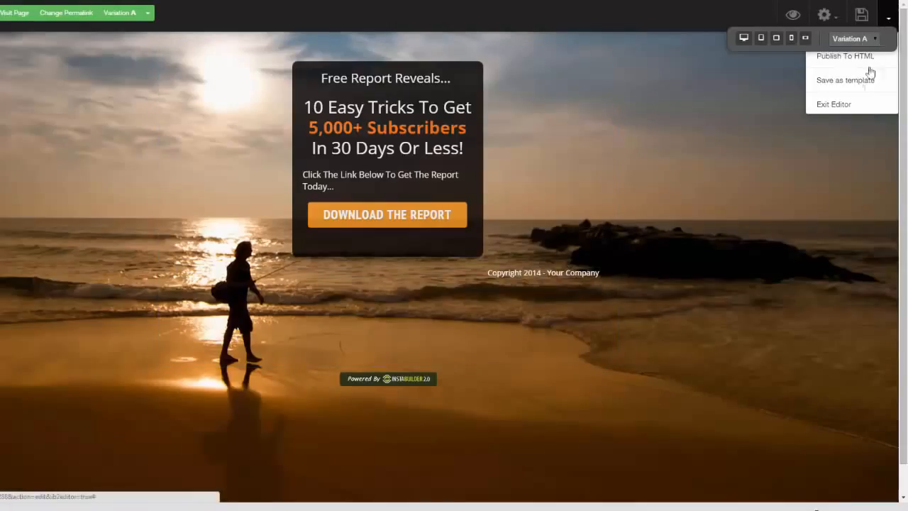
{"action": "left_click", "coordinate": [841, 105]}
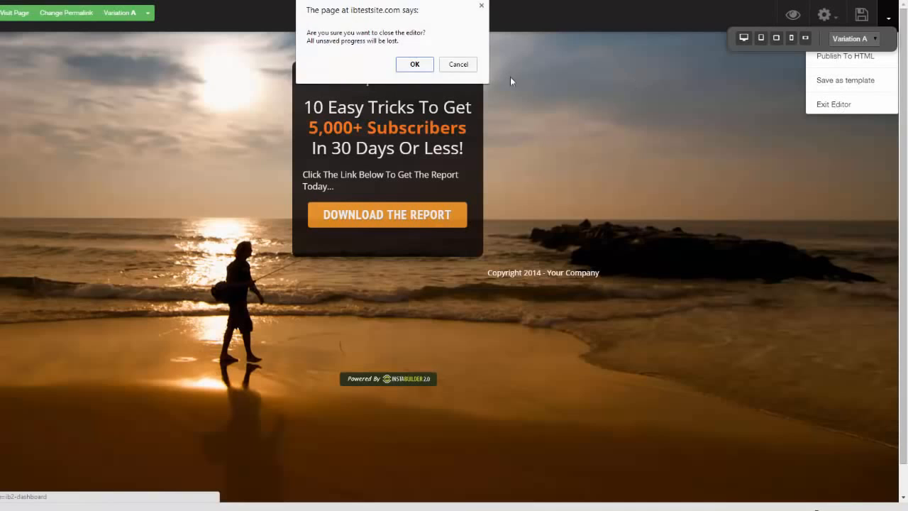
{"action": "left_click", "coordinate": [416, 64]}
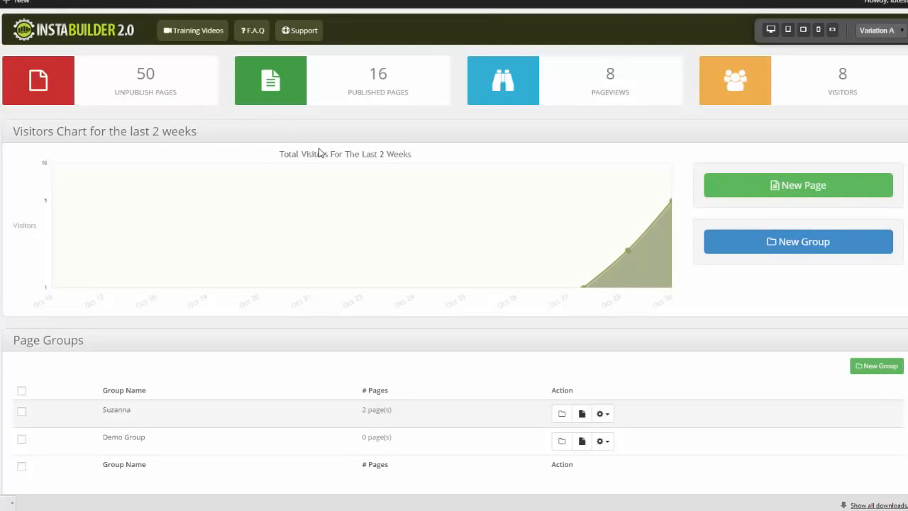
- Examine the dashboard's page groups and its list of ungrouped pages with their statuses and actions
{"action": "scroll", "coordinate": [454, 256], "scroll_direction": "down", "scroll_amount": 1}
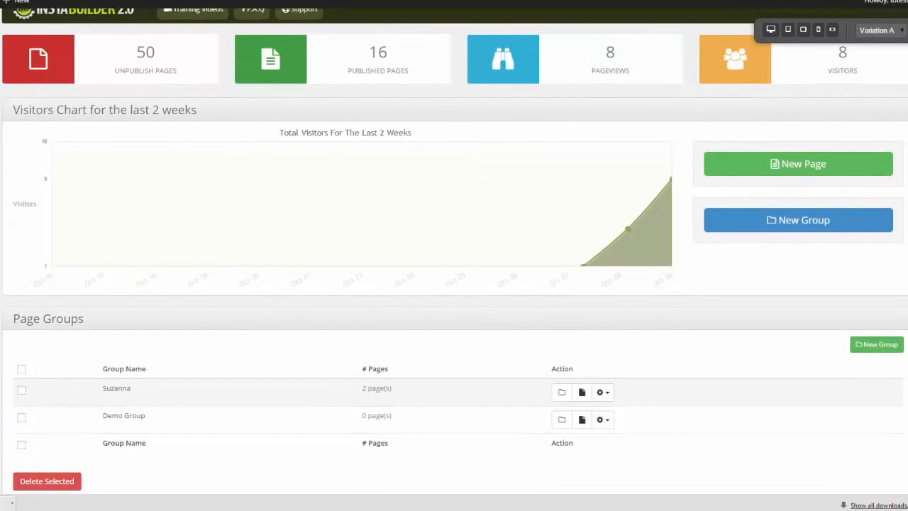
{"action": "scroll", "coordinate": [454, 255], "scroll_direction": "up", "scroll_amount": 1}
{"action": "scroll", "coordinate": [454, 256], "scroll_direction": "down", "scroll_amount": 2}
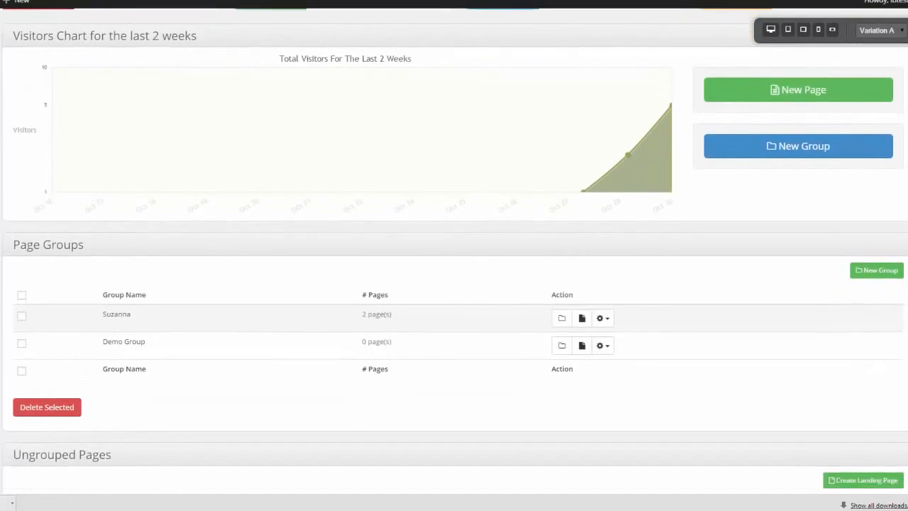
{"action": "scroll", "coordinate": [736, 180], "scroll_direction": "down", "scroll_amount": 2}
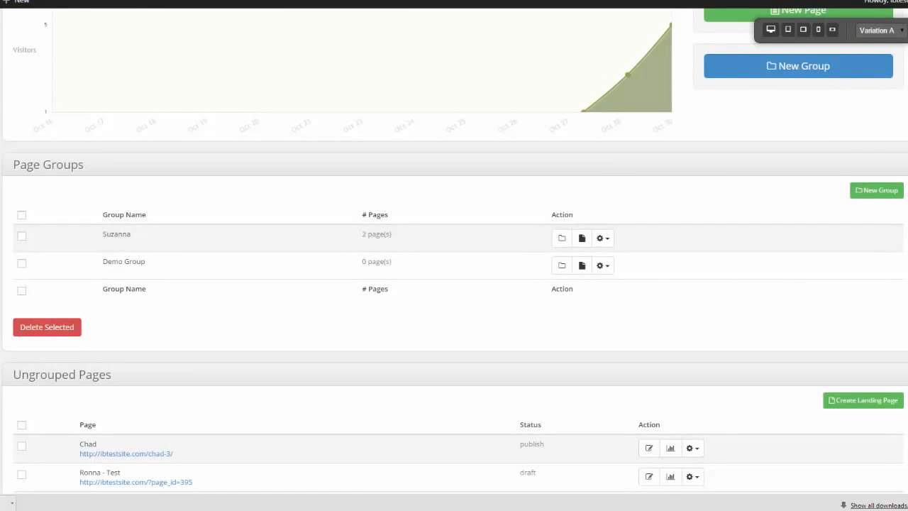
{"action": "scroll", "coordinate": [454, 255], "scroll_direction": "down", "scroll_amount": 5}
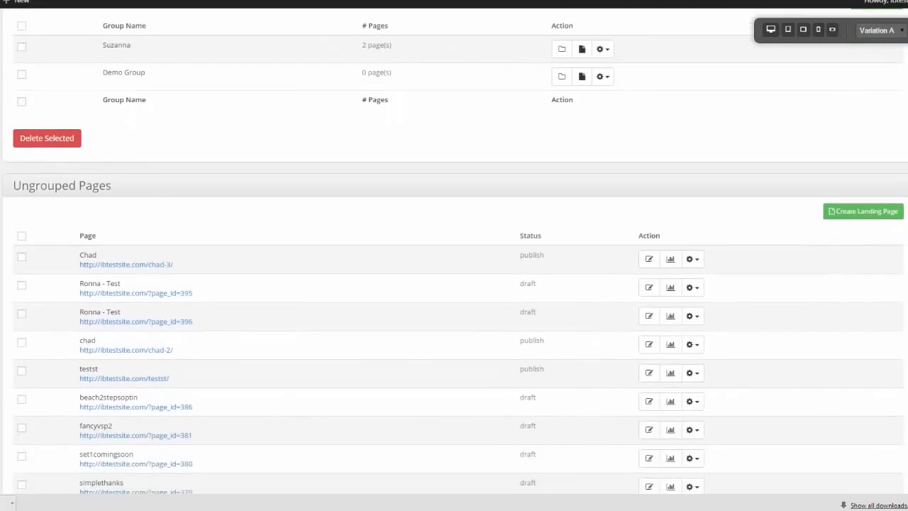
{"action": "scroll", "coordinate": [454, 255], "scroll_direction": "down", "scroll_amount": 3}
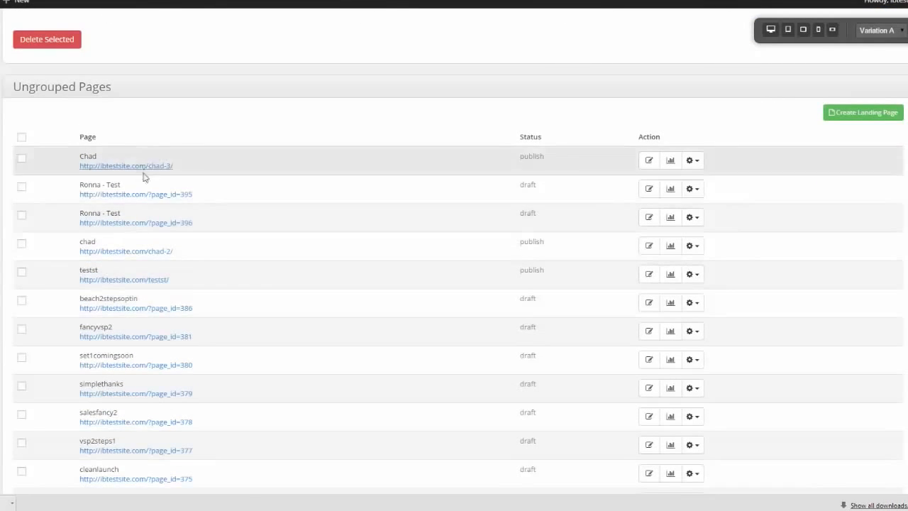
{"action": "scroll", "coordinate": [454, 255], "scroll_direction": "down", "scroll_amount": 1}
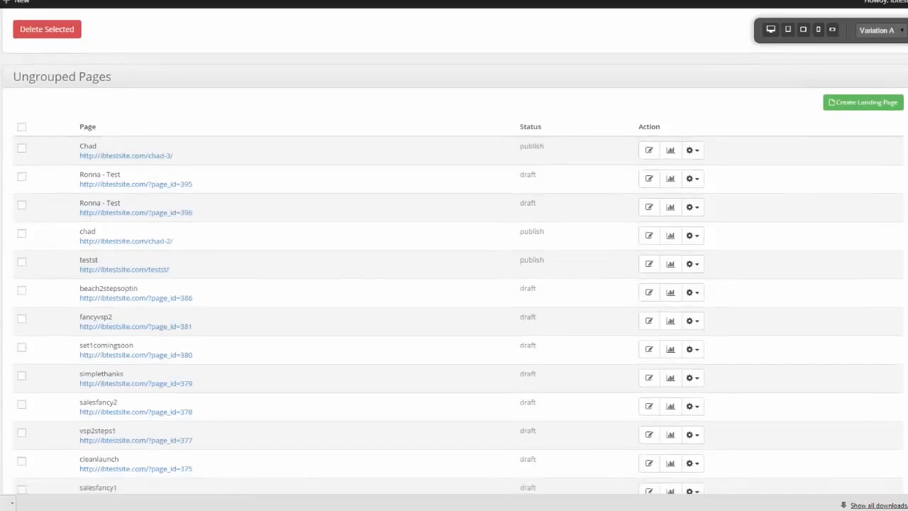
{"action": "scroll", "coordinate": [454, 256], "scroll_direction": "up", "scroll_amount": 2}
{"action": "scroll", "coordinate": [454, 255], "scroll_direction": "down", "scroll_amount": 1}
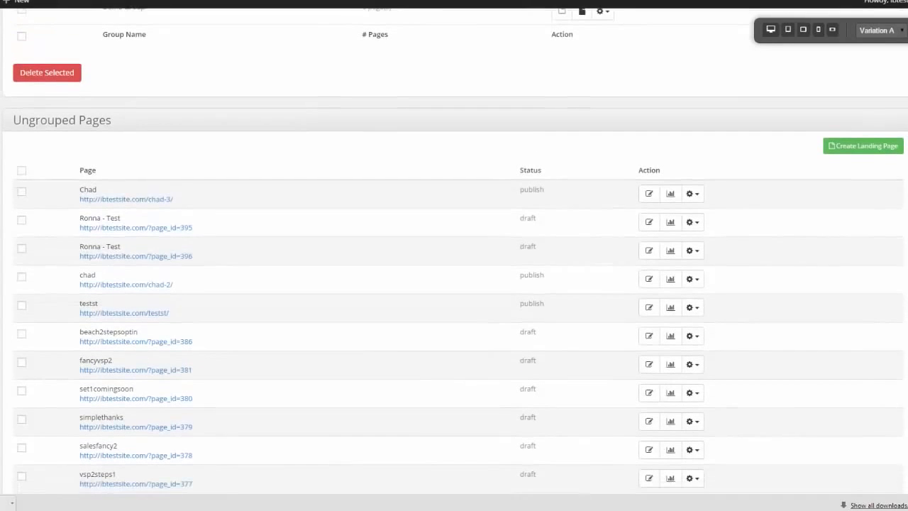
- Examine the management options and visitor statistics of the first page under Ungrouped Pages
{"action": "left_click", "coordinate": [692, 194]}
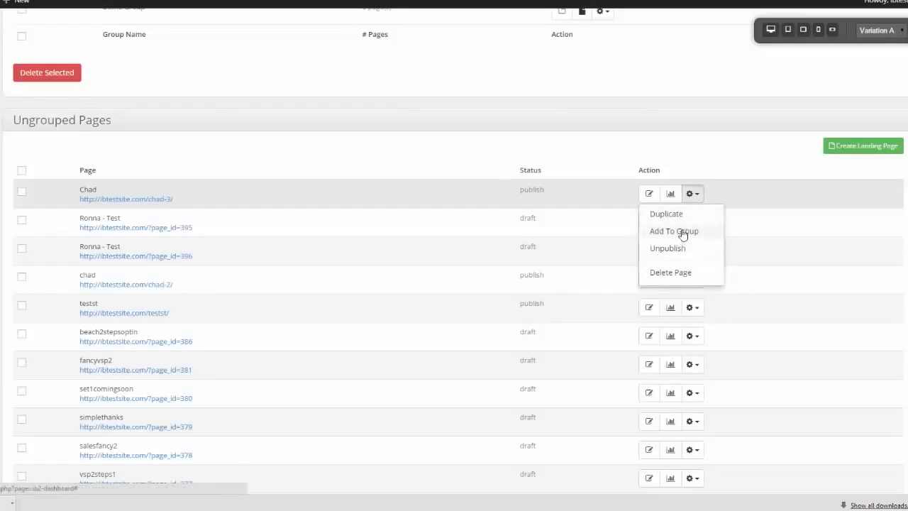
{"action": "left_click", "coordinate": [670, 194]}
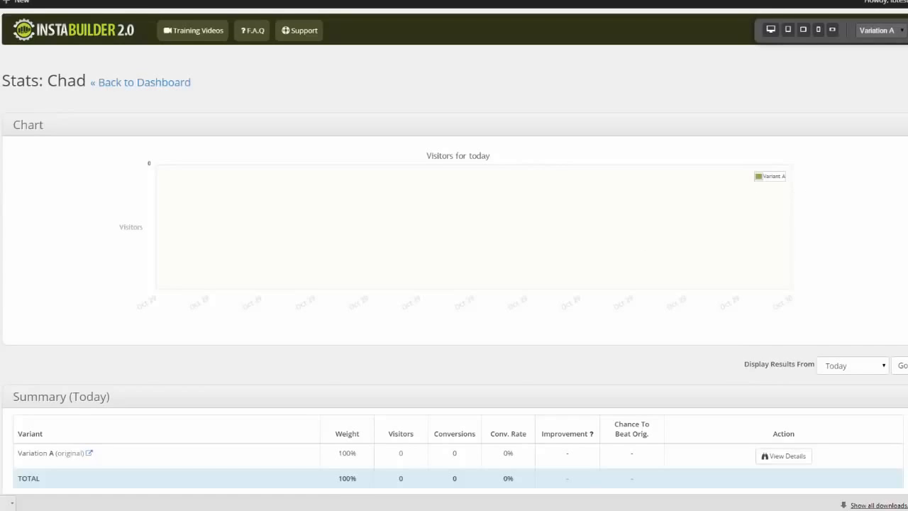
{"action": "scroll", "coordinate": [454, 255], "scroll_direction": "down", "scroll_amount": 2}
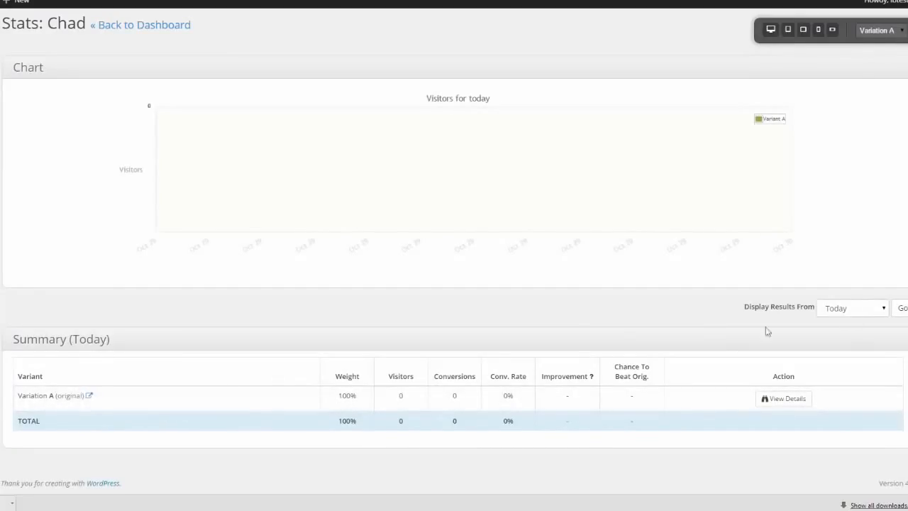
{"action": "scroll", "coordinate": [454, 284], "scroll_direction": "up", "scroll_amount": 2}
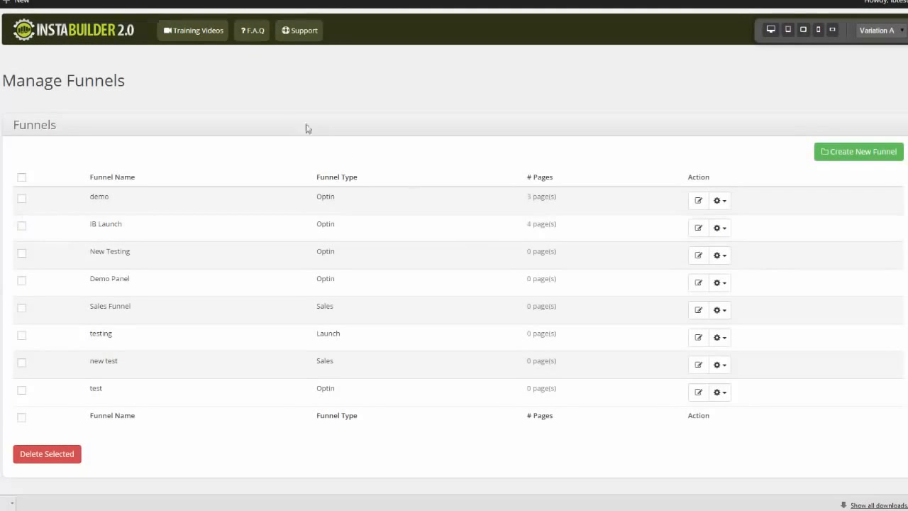
- Start a new funnel in Manage Funnels and enter a funnel name based on its owner's first name
{"action": "left_click", "coordinate": [862, 151]}
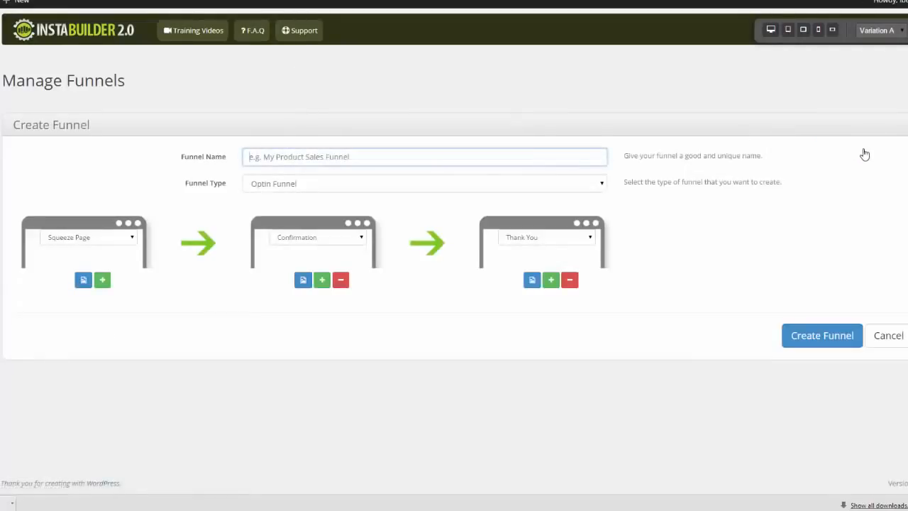
{"action": "type", "text": "chads funnel"}
{"action": "left_click", "coordinate": [108, 173]}
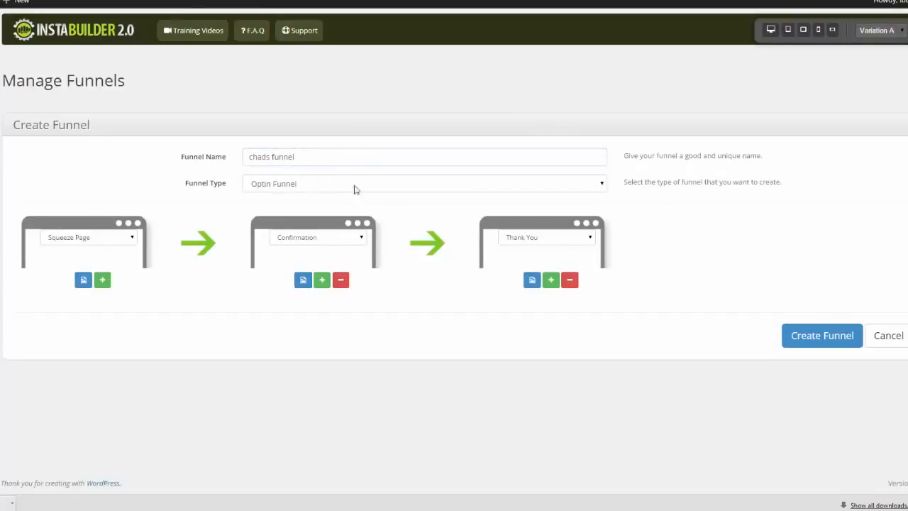
- Try the Webinar Funnel type for the new funnel, and set the type back to Optin Funnel
{"action": "left_click", "coordinate": [603, 184]}
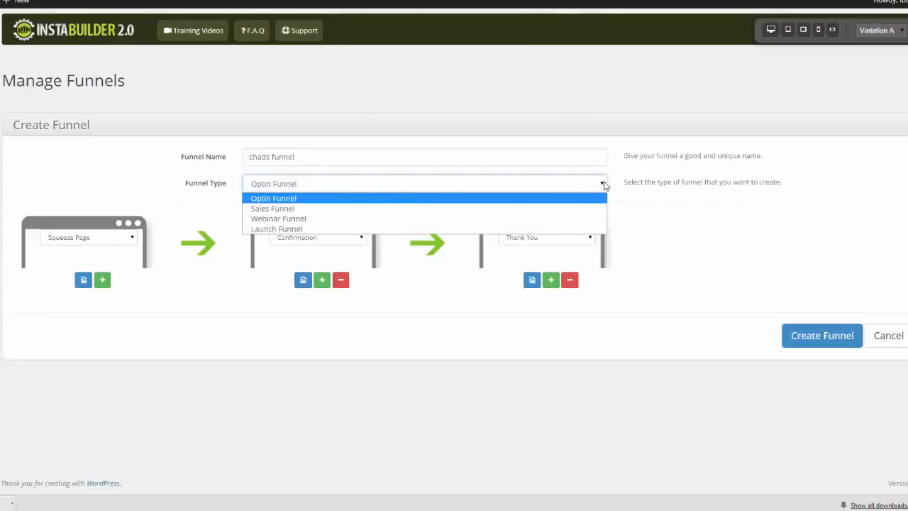
{"action": "left_click", "coordinate": [340, 219]}
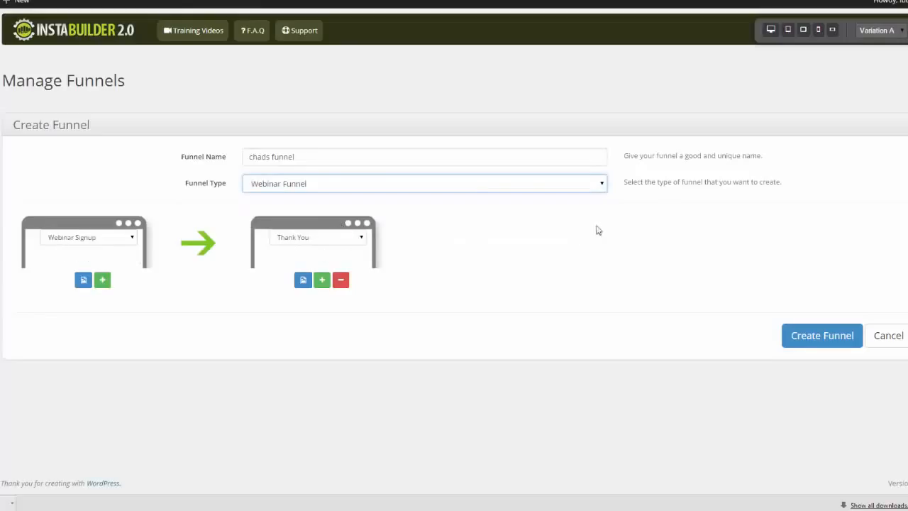
{"action": "left_click", "coordinate": [604, 183]}
{"action": "left_click", "coordinate": [585, 197]}
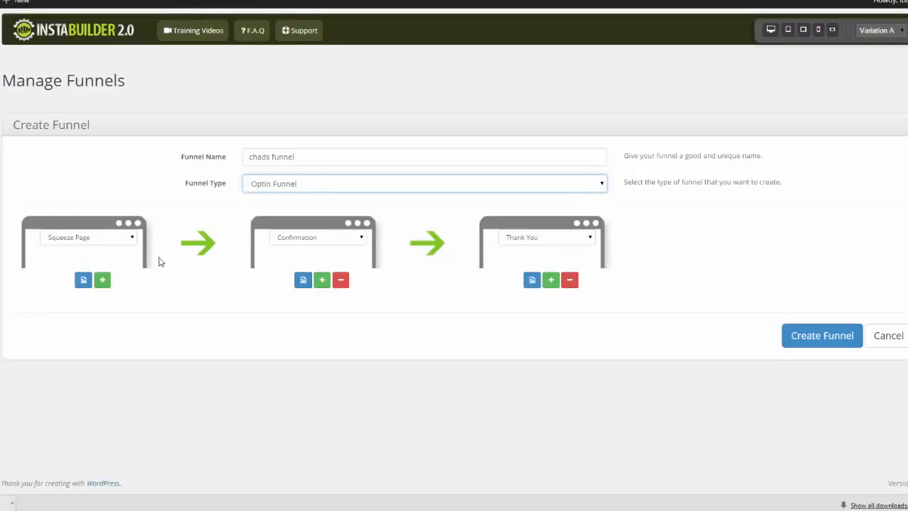
- View the templates offered for the funnel's squeeze page and for its confirmation page
{"action": "left_click", "coordinate": [82, 281]}
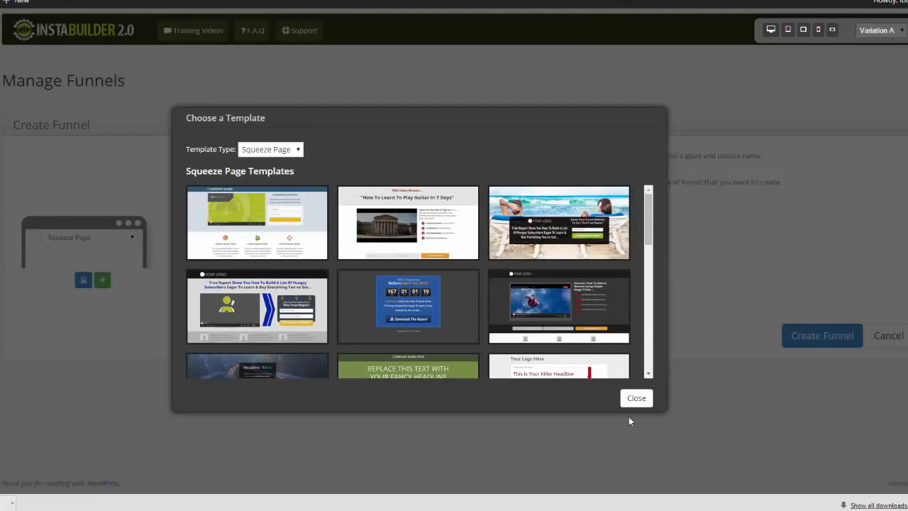
{"action": "left_click", "coordinate": [436, 287]}
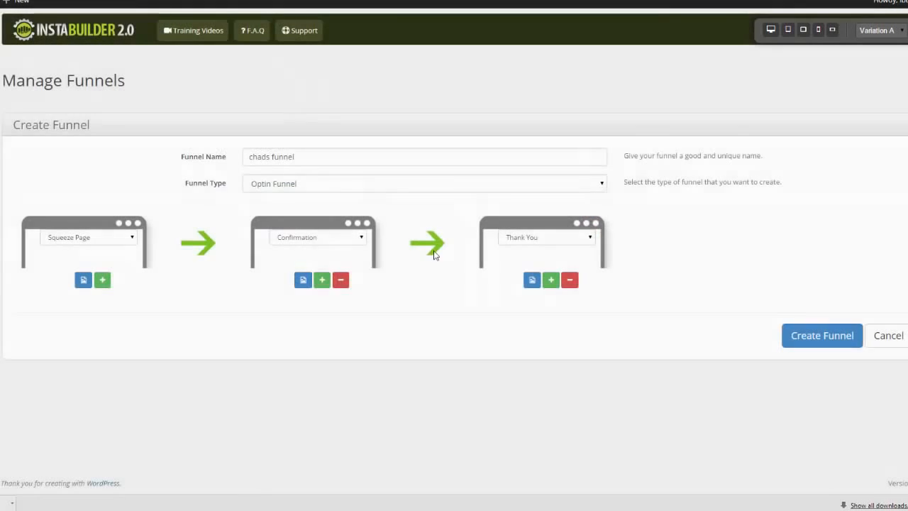
{"action": "left_click", "coordinate": [304, 281]}
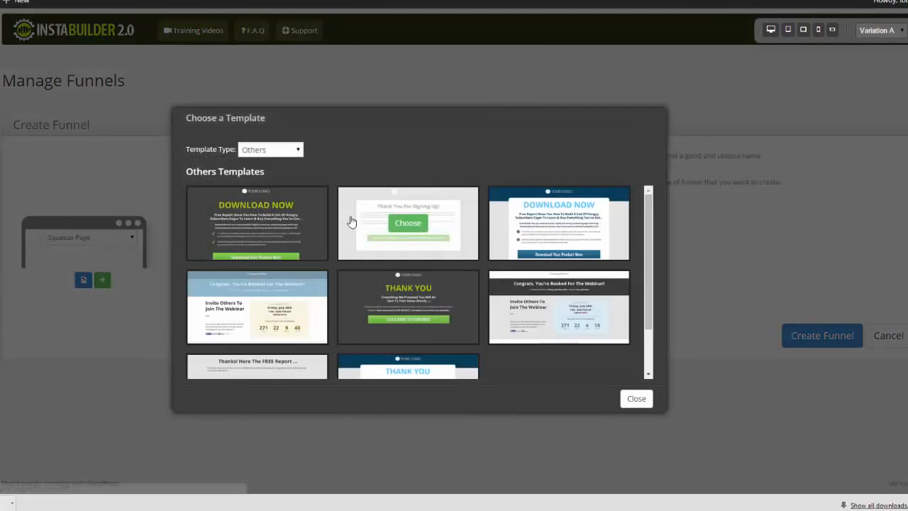
{"action": "left_click", "coordinate": [672, 398]}
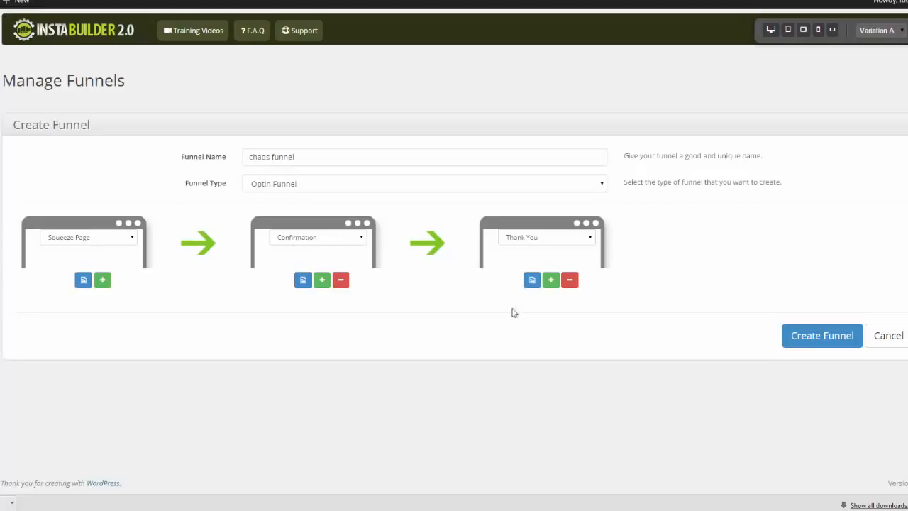
- Add a fourth page after the Thank You page in the funnel and set its type to Sales Page
{"action": "left_click", "coordinate": [552, 282]}
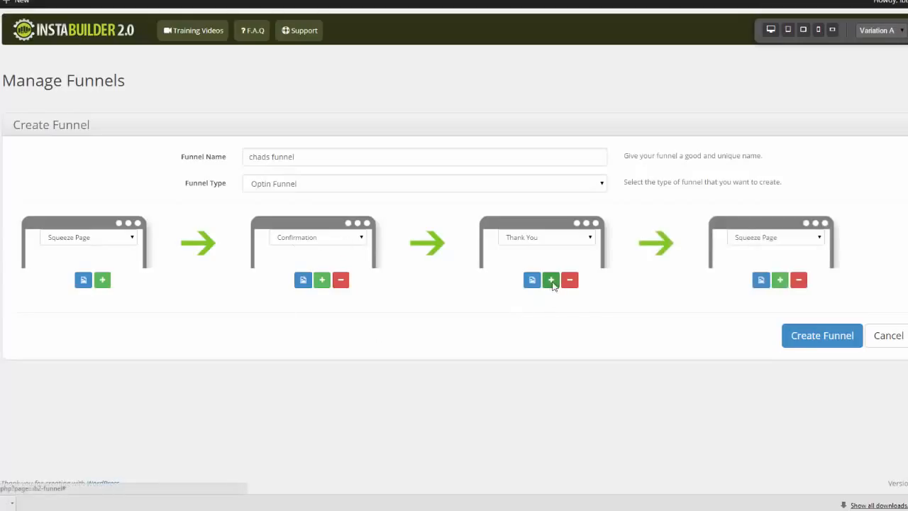
{"action": "left_click", "coordinate": [790, 239]}
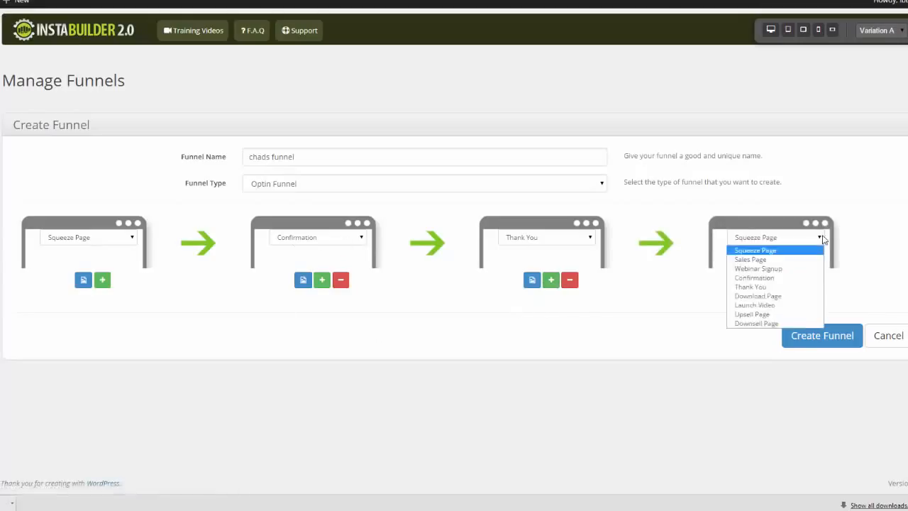
{"action": "left_click", "coordinate": [784, 259]}
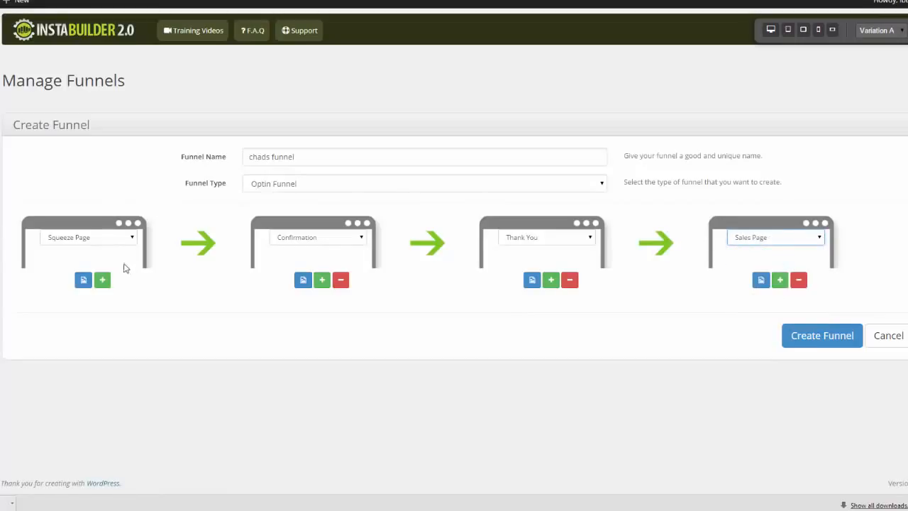
- Change the funnel's third page type to Upsell Page and its fourth page type to Launch Video
{"action": "left_click", "coordinate": [585, 239]}
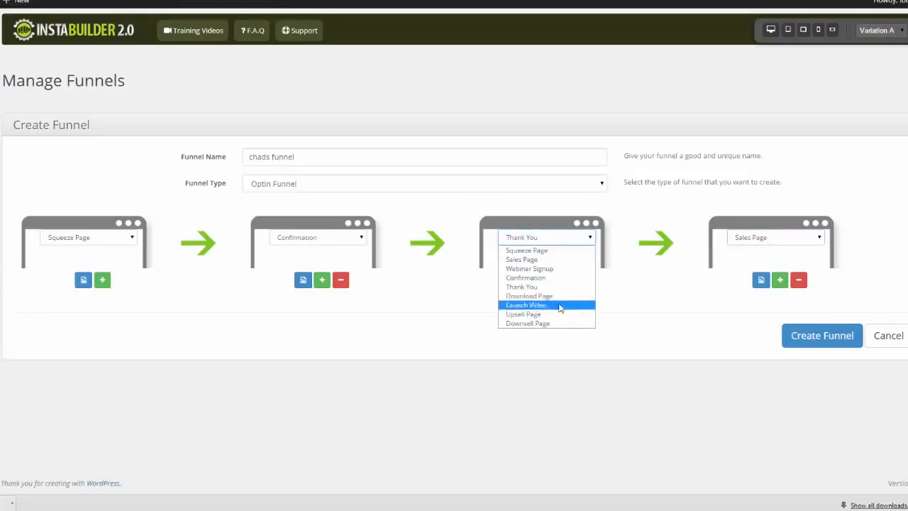
{"action": "left_click", "coordinate": [525, 313]}
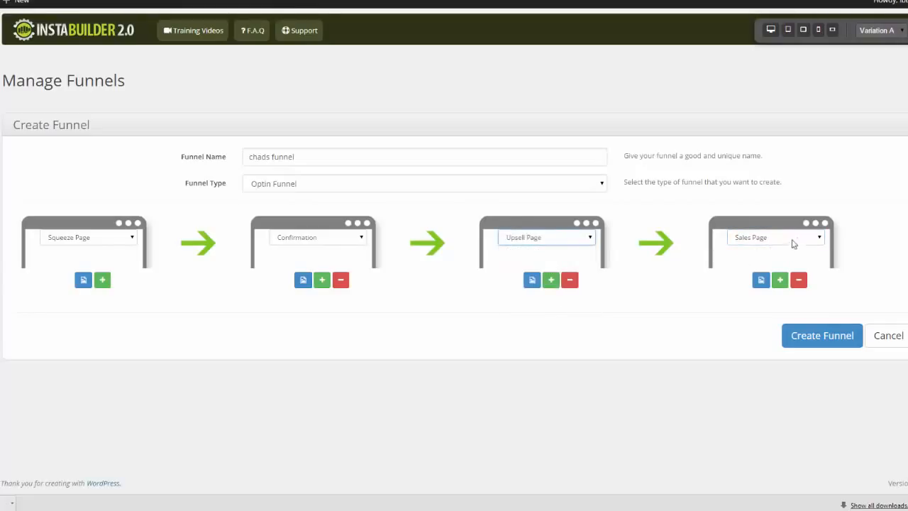
{"action": "left_click", "coordinate": [819, 238]}
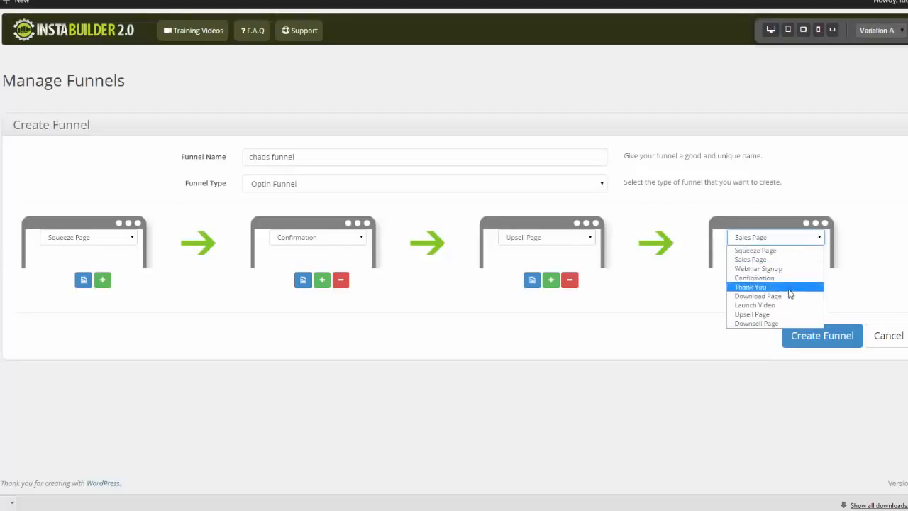
{"action": "left_click", "coordinate": [756, 304]}
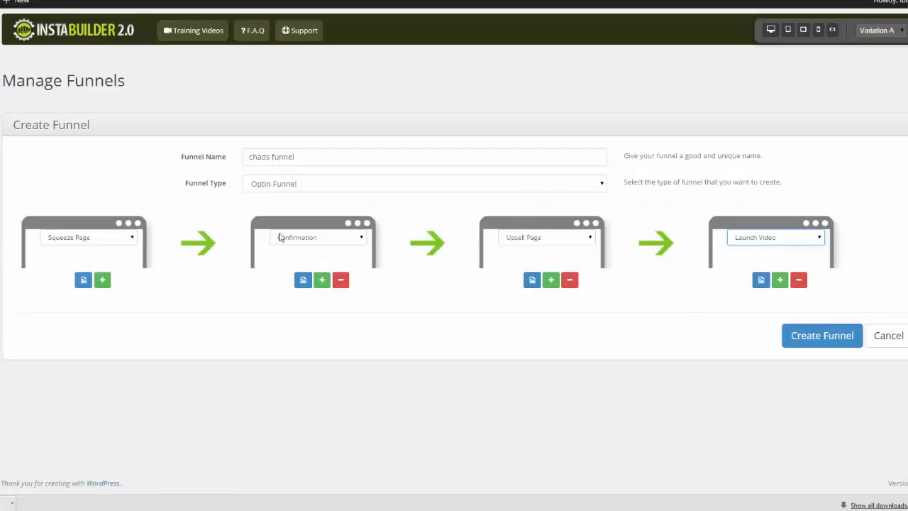
- Browse the templates offered for the funnel's upsell page without choosing one, and create the funnel
{"action": "left_click", "coordinate": [533, 281]}
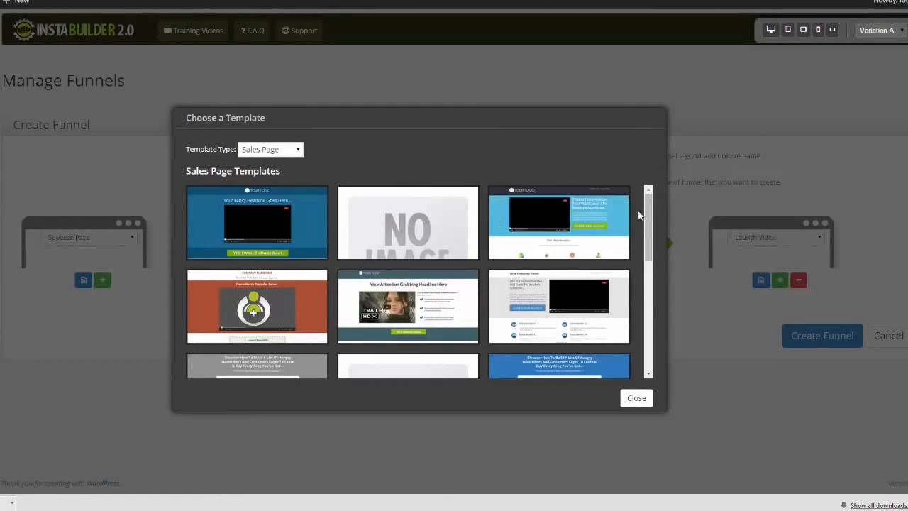
{"action": "scroll", "coordinate": [639, 250], "scroll_direction": "down", "scroll_amount": 5}
{"action": "scroll", "coordinate": [636, 284], "scroll_direction": "up", "scroll_amount": 1}
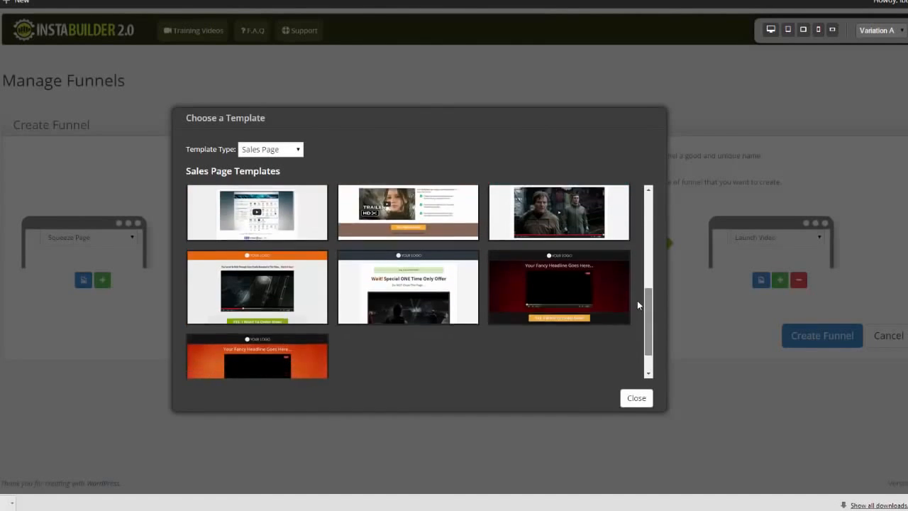
{"action": "left_click", "coordinate": [638, 399]}
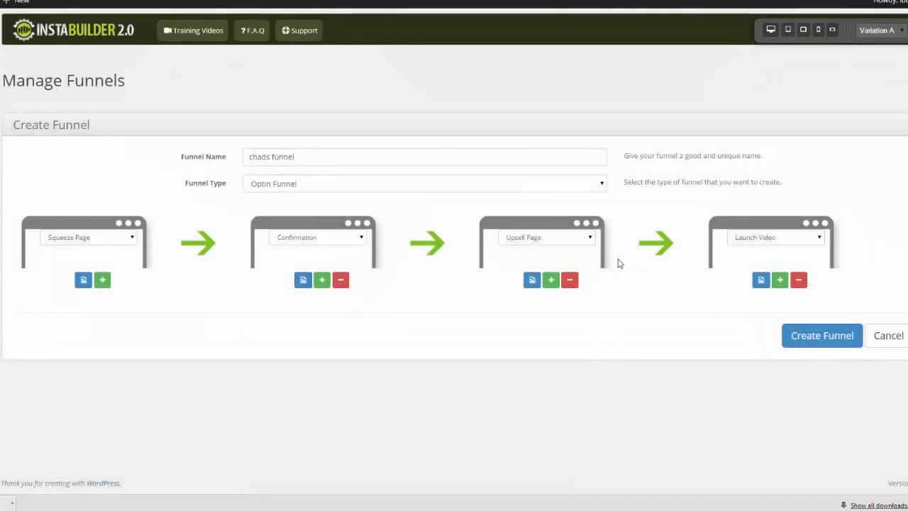
{"action": "left_click", "coordinate": [830, 340]}
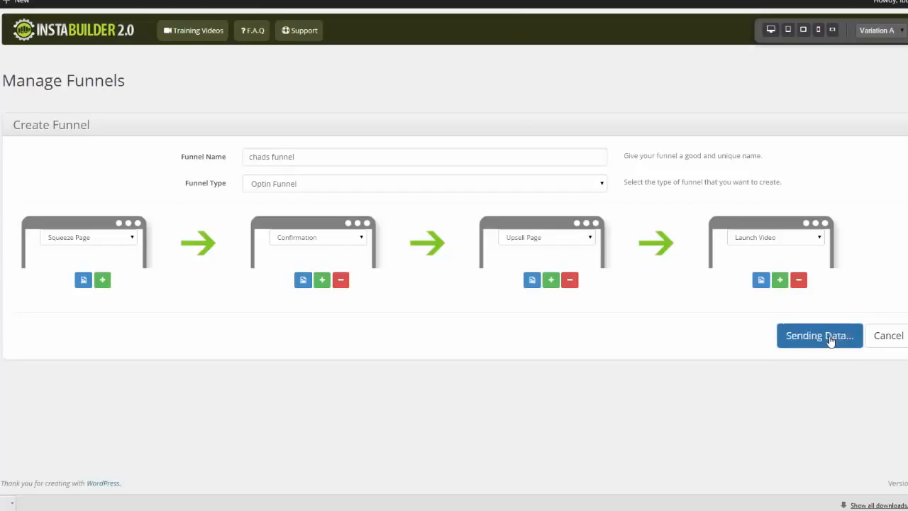